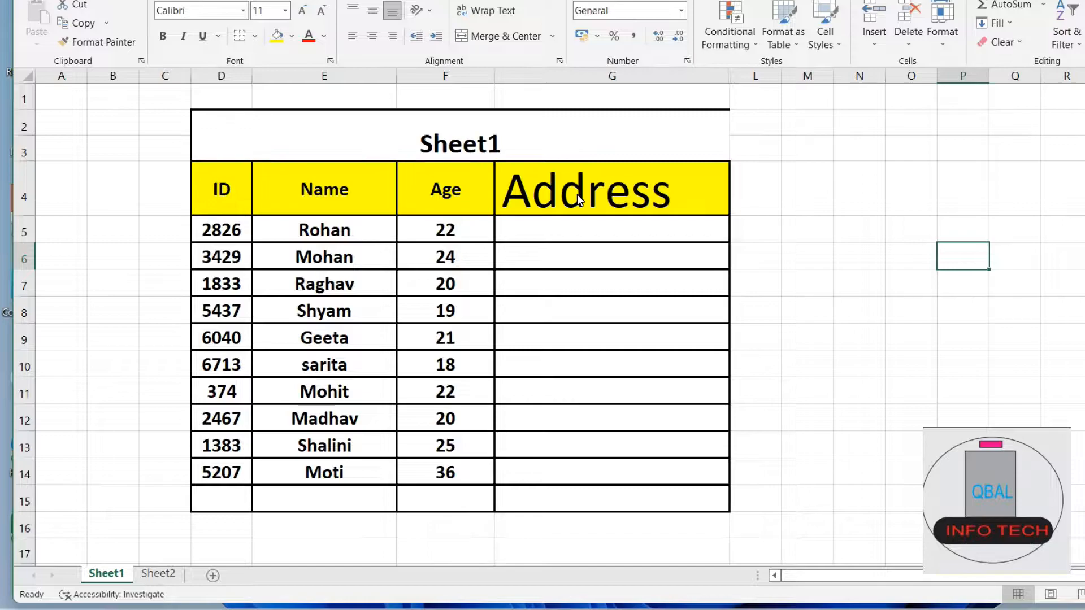
# - Examine the ID, Name, Age and Address columns of the Sheet1 table
pyautogui.click(418, 170)
pyautogui.click(327, 177)
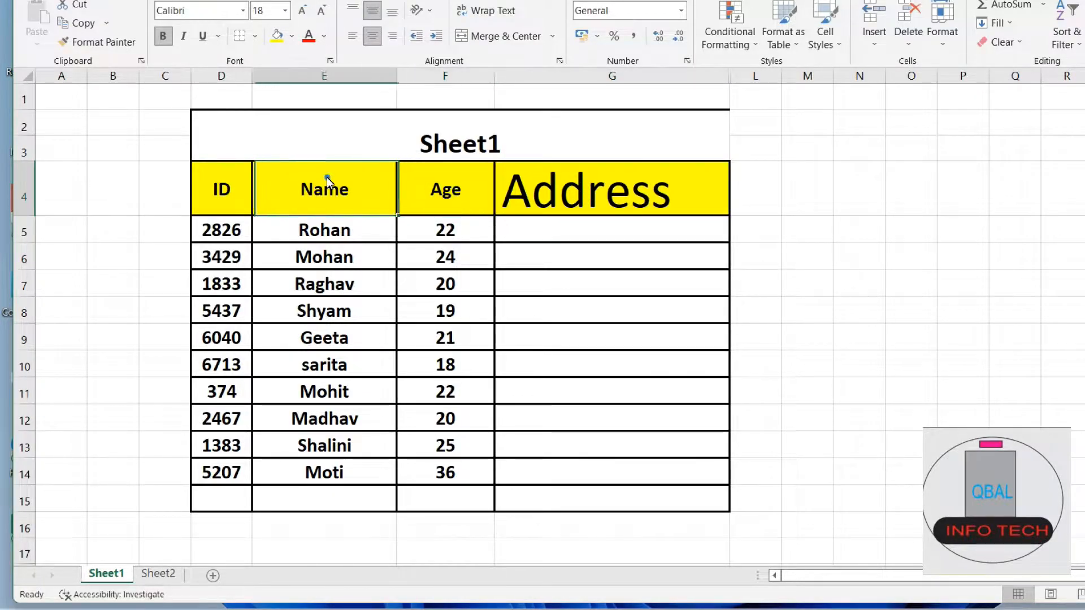
pyautogui.click(225, 176)
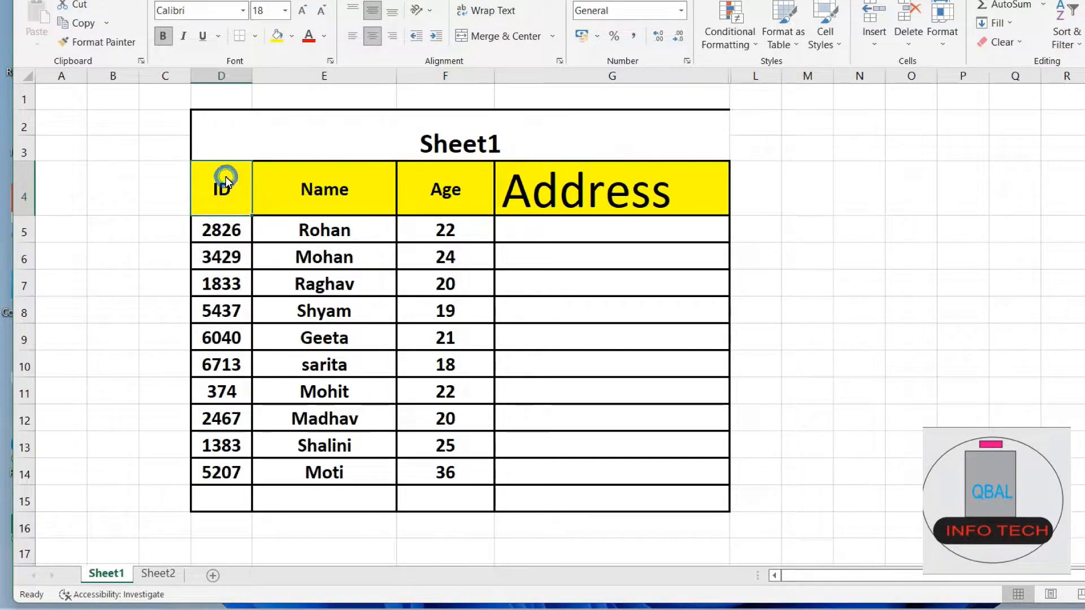
pyautogui.click(298, 231)
pyautogui.click(333, 260)
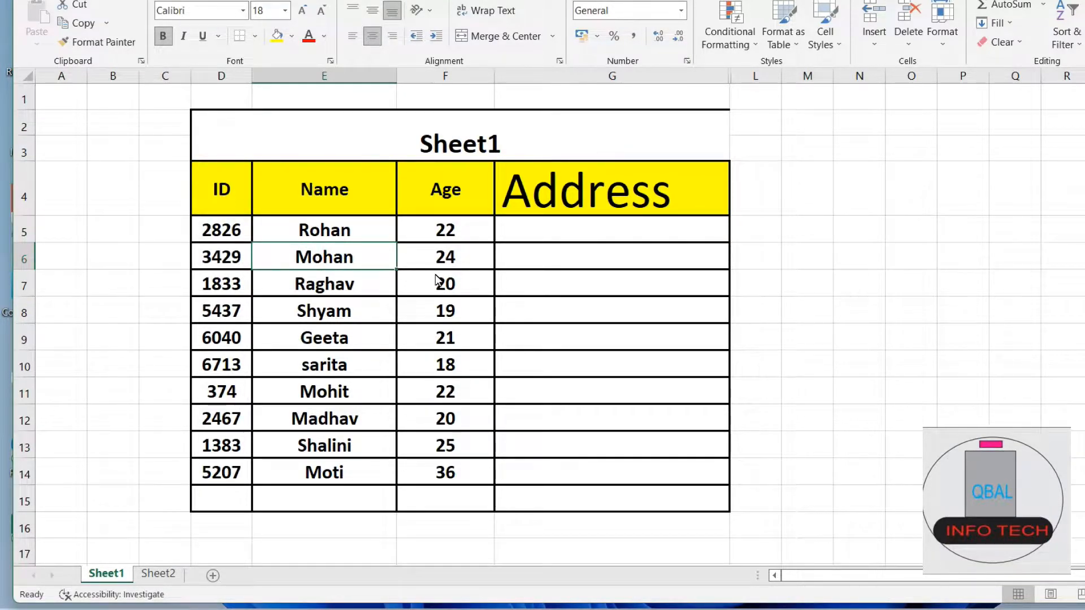
pyautogui.click(242, 189)
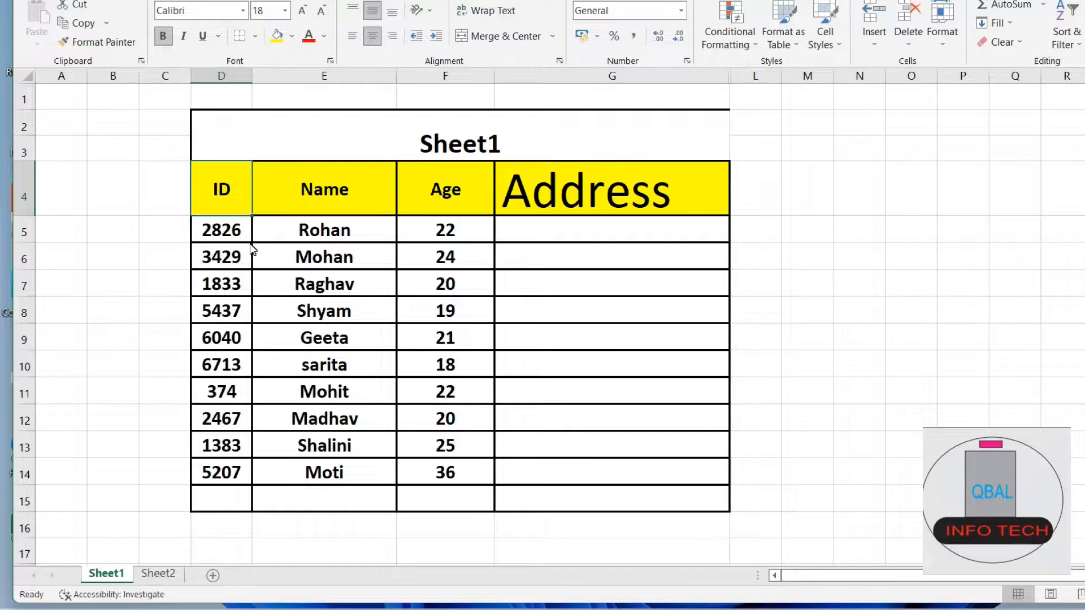
pyautogui.click(240, 225)
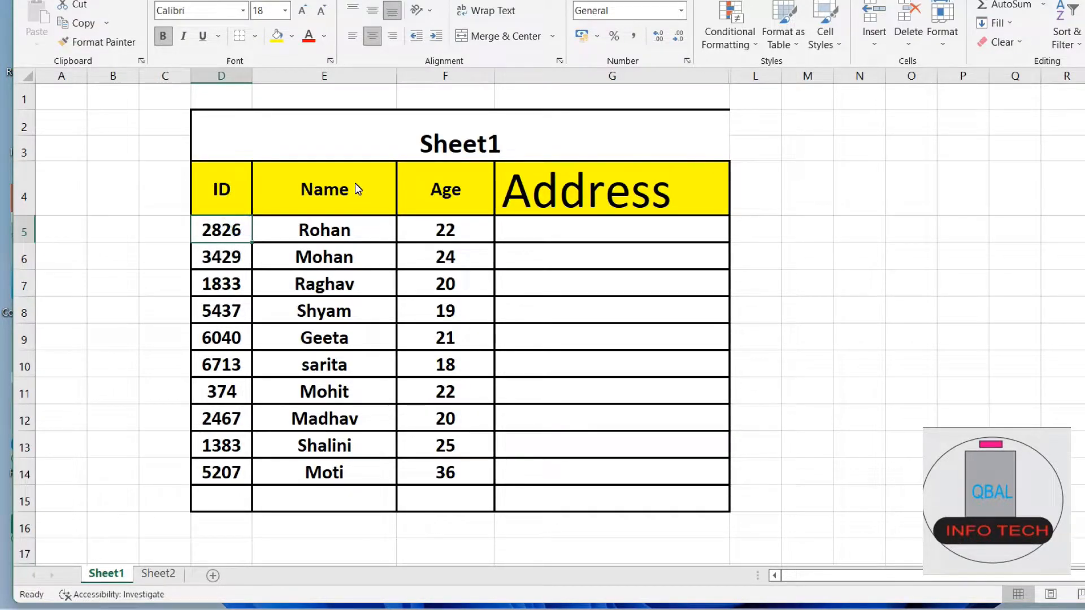
pyautogui.click(341, 188)
pyautogui.click(353, 255)
pyautogui.click(438, 201)
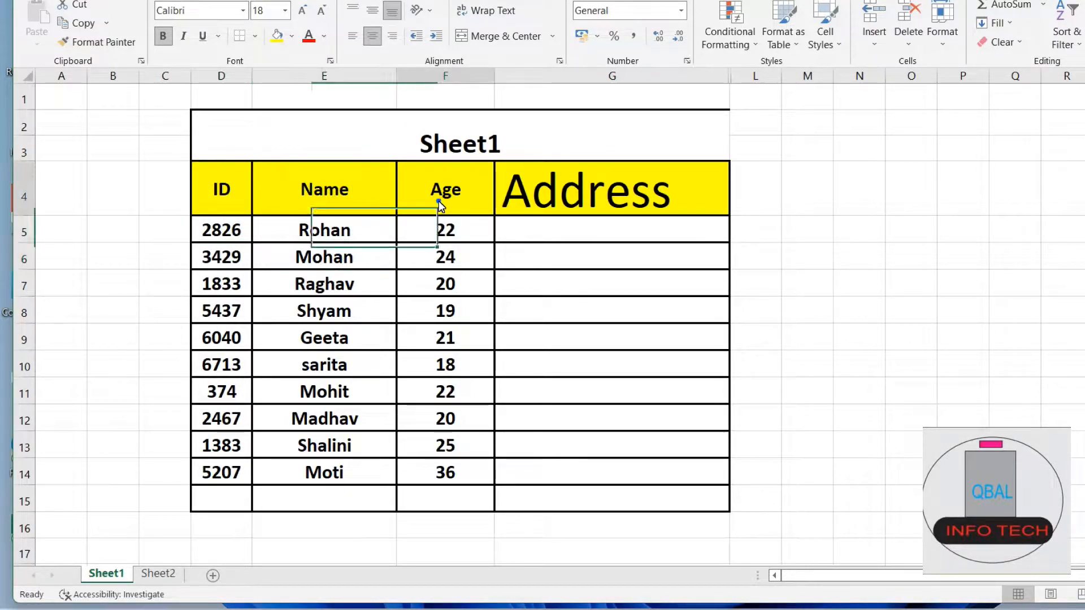
pyautogui.click(540, 213)
pyautogui.click(563, 241)
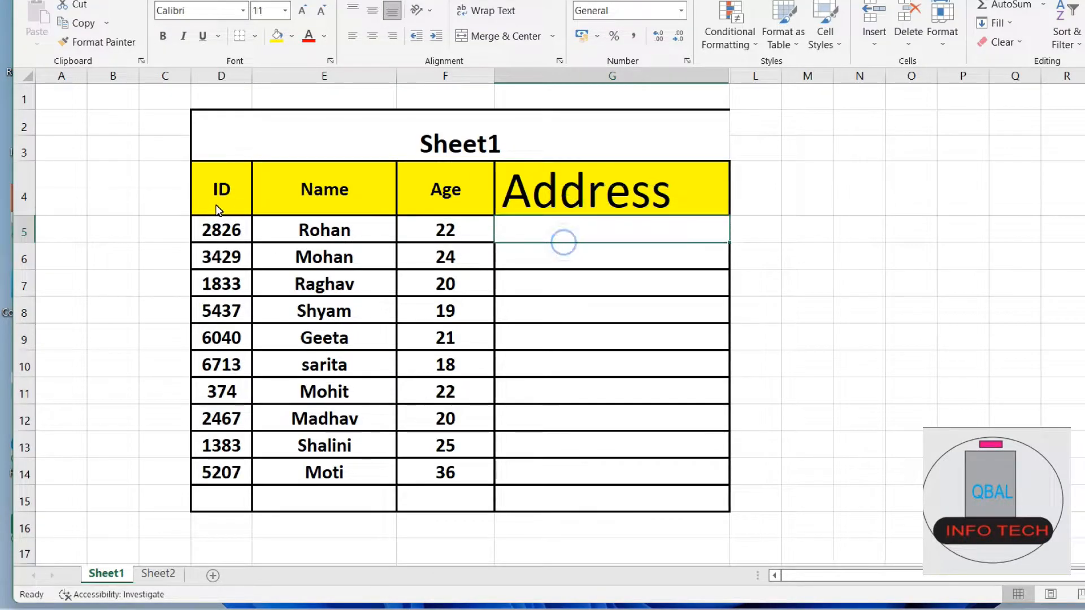
# - Review the ID and Name entries down rows 5 to 14 of the Sheet1 table
pyautogui.click(217, 224)
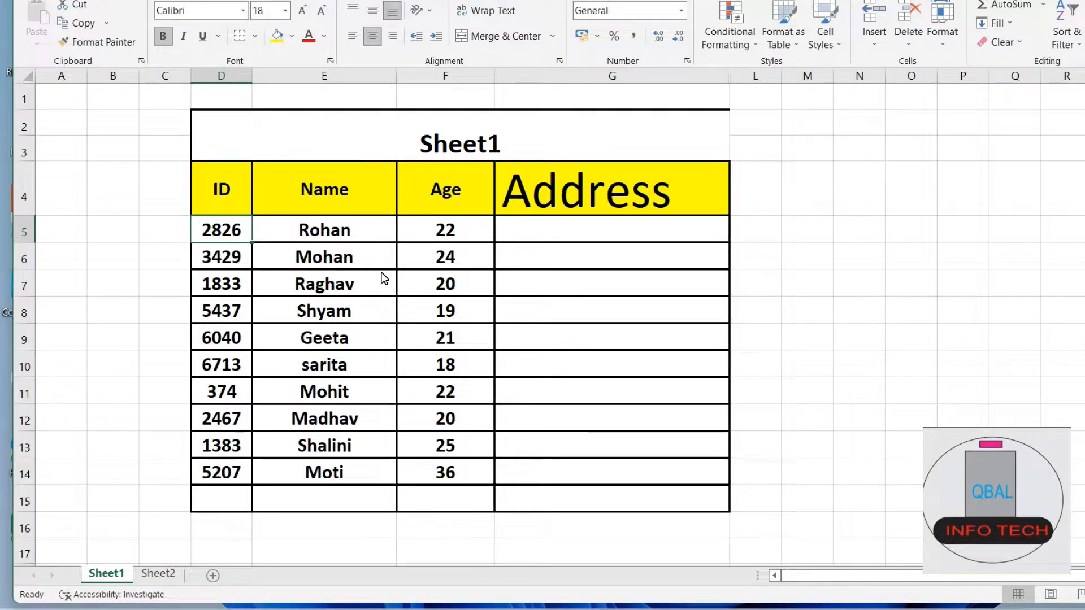
pyautogui.click(433, 251)
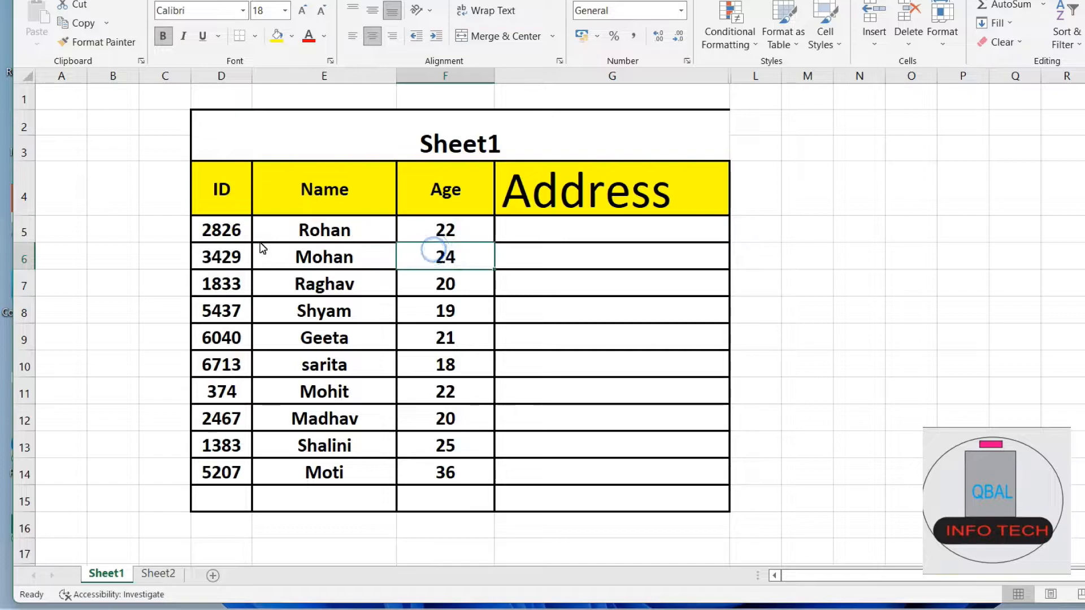
pyautogui.click(377, 291)
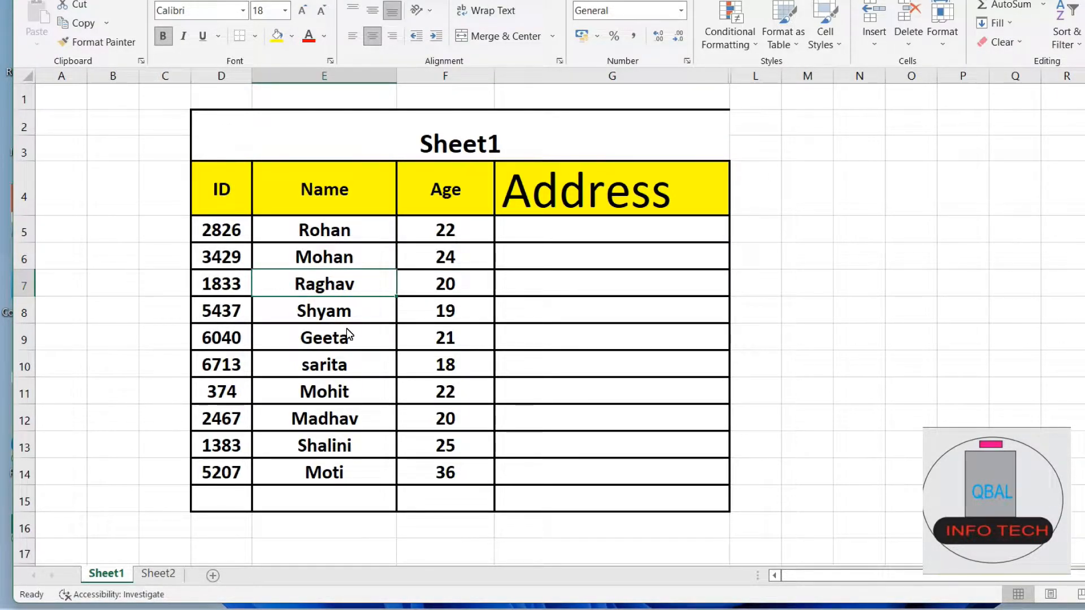
pyautogui.click(355, 340)
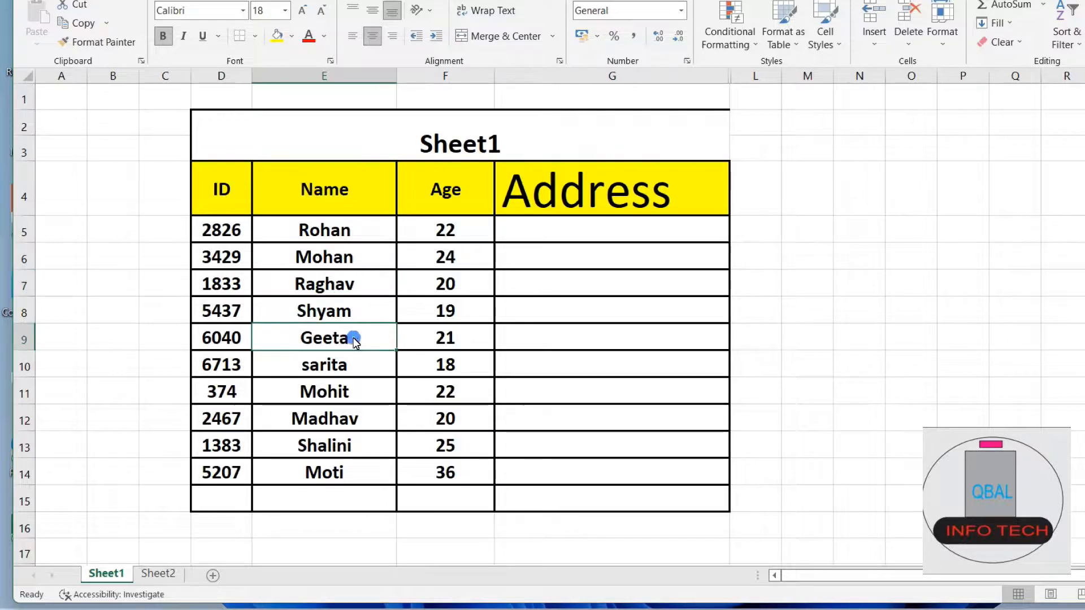
pyautogui.click(355, 367)
pyautogui.click(346, 412)
pyautogui.click(320, 462)
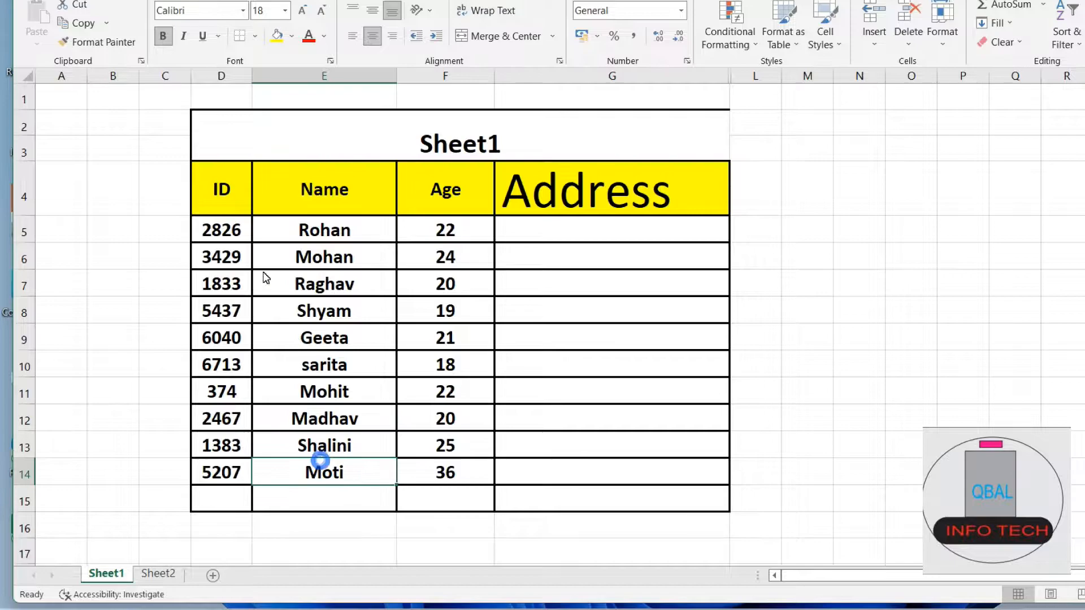
pyautogui.click(232, 227)
pyautogui.click(231, 282)
pyautogui.click(226, 336)
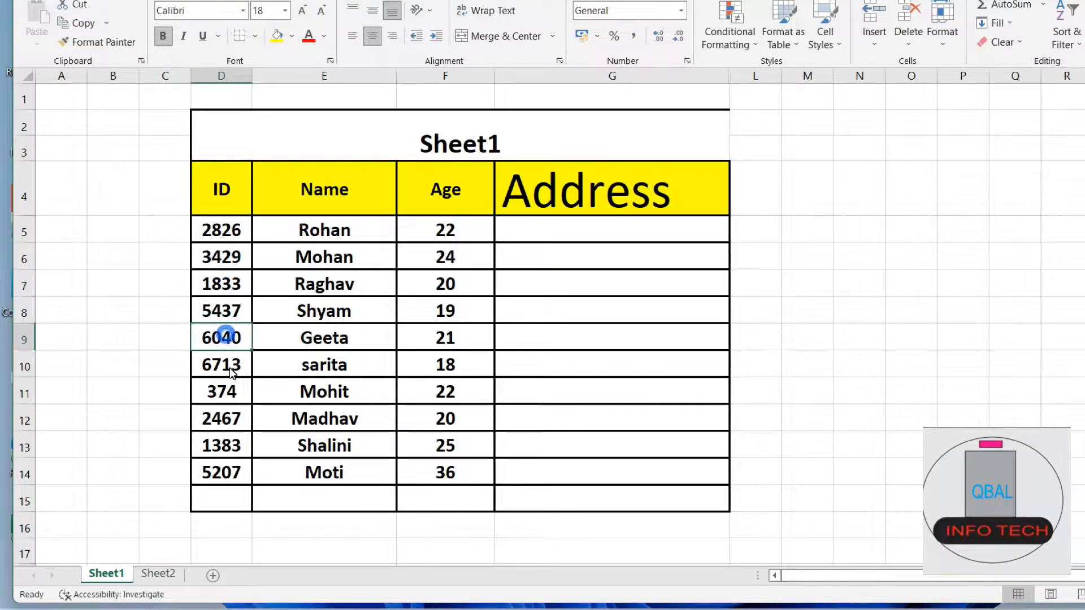
pyautogui.click(230, 368)
pyautogui.click(223, 395)
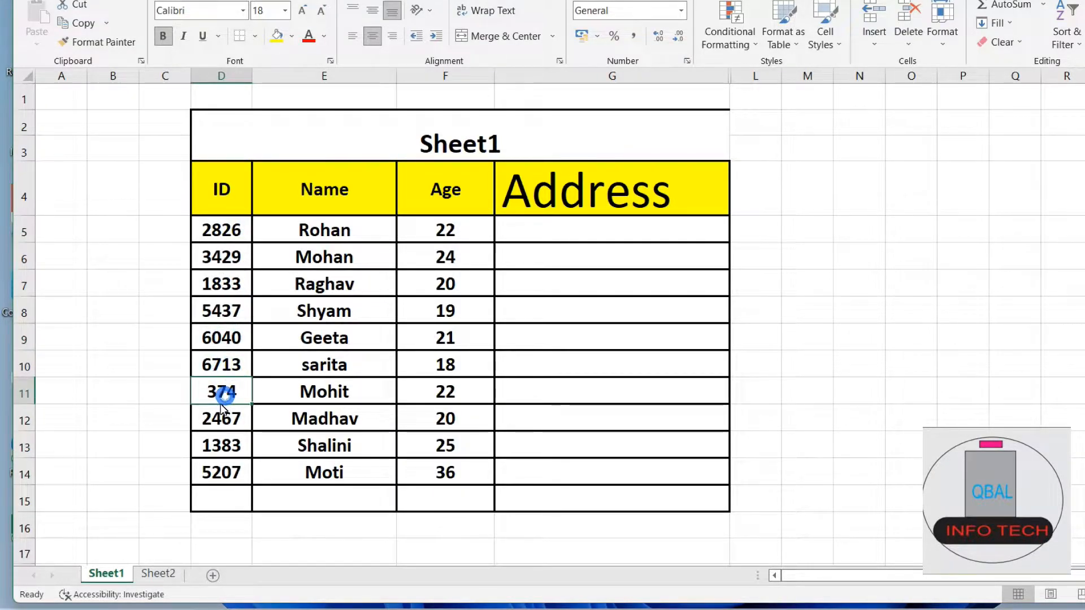
pyautogui.click(229, 451)
pyautogui.click(229, 474)
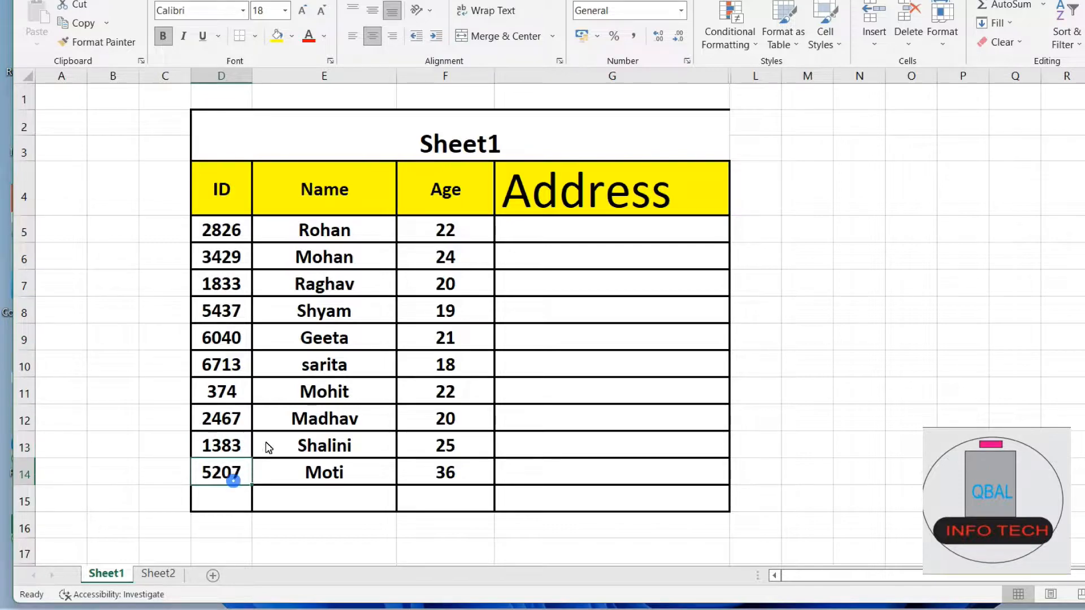
# - Check the first three records in Sheet1 across their ID, Name, Age and Address cells
pyautogui.click(388, 236)
pyautogui.click(598, 237)
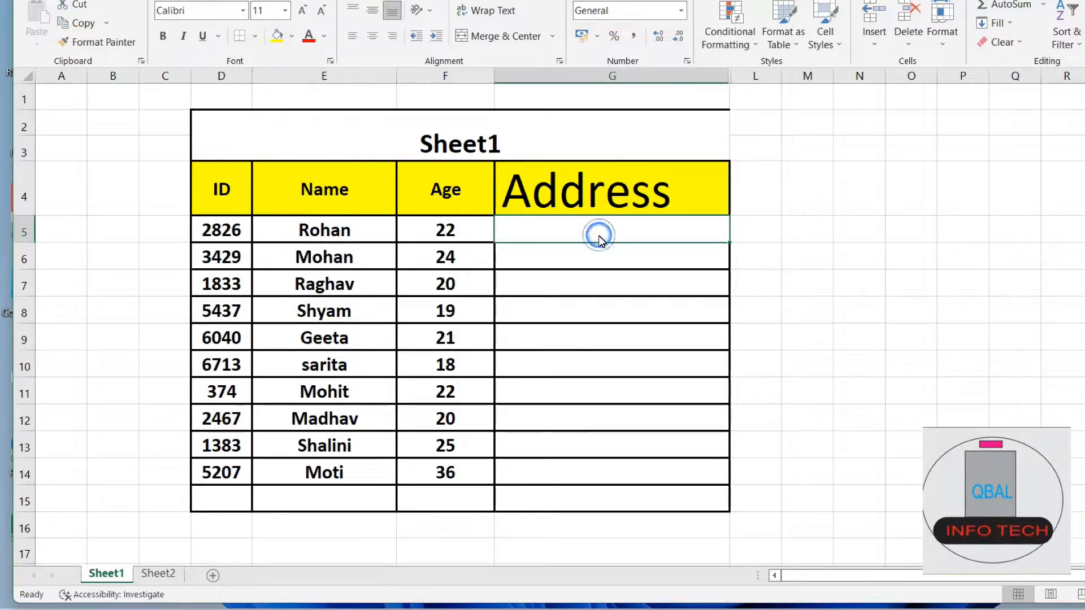
pyautogui.click(576, 277)
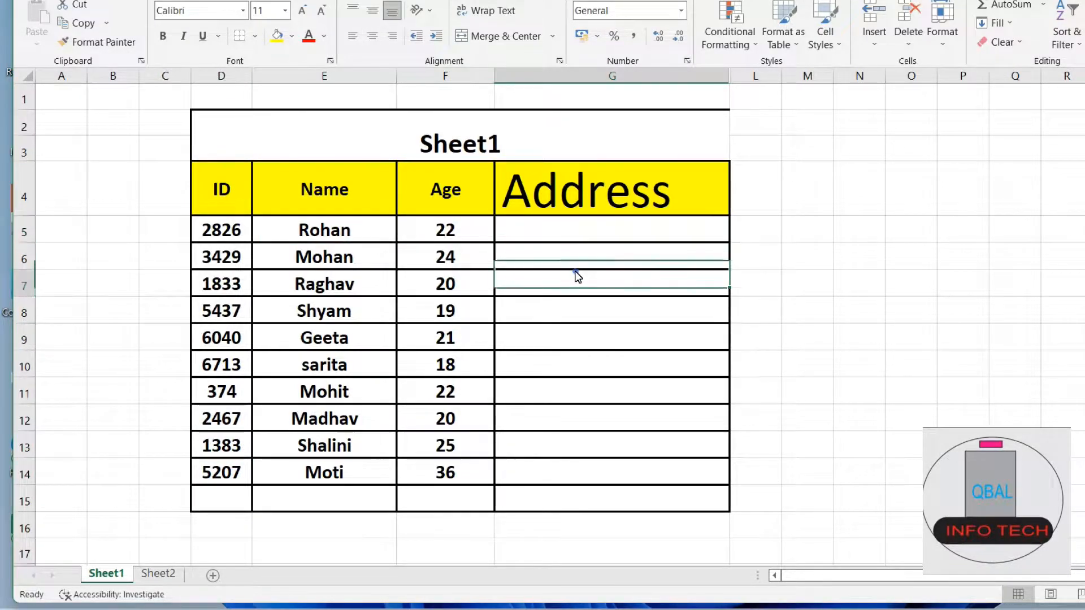
pyautogui.click(440, 261)
pyautogui.click(357, 260)
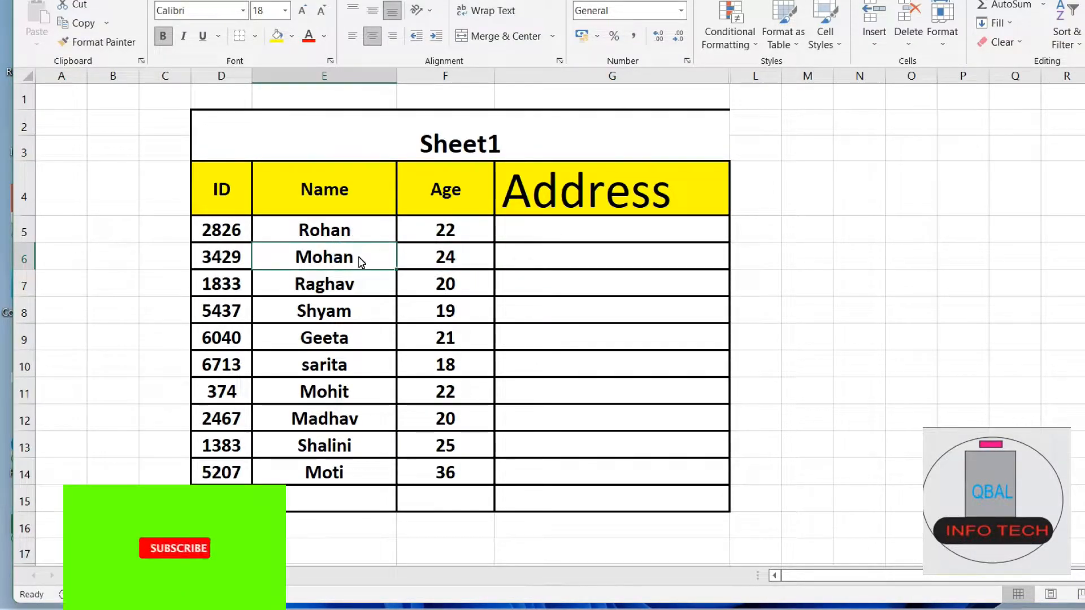
pyautogui.click(231, 256)
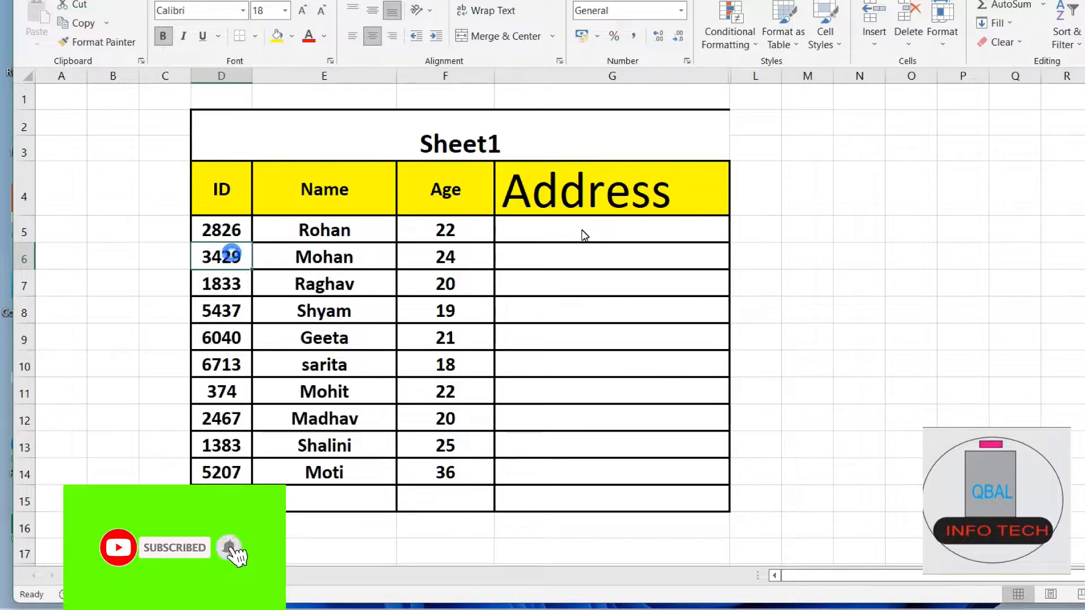
pyautogui.click(346, 231)
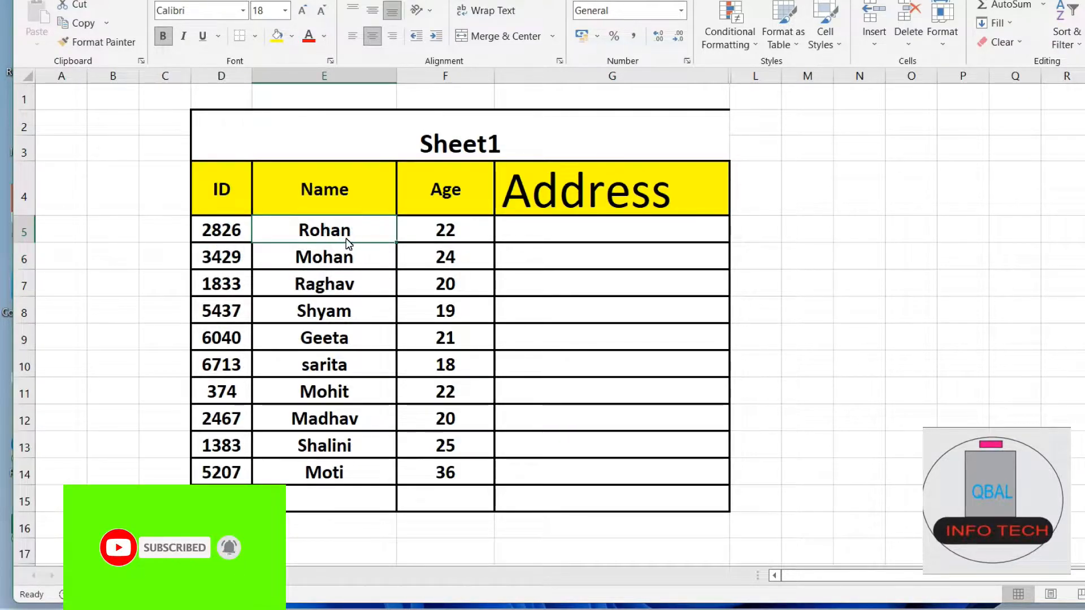
pyautogui.click(245, 231)
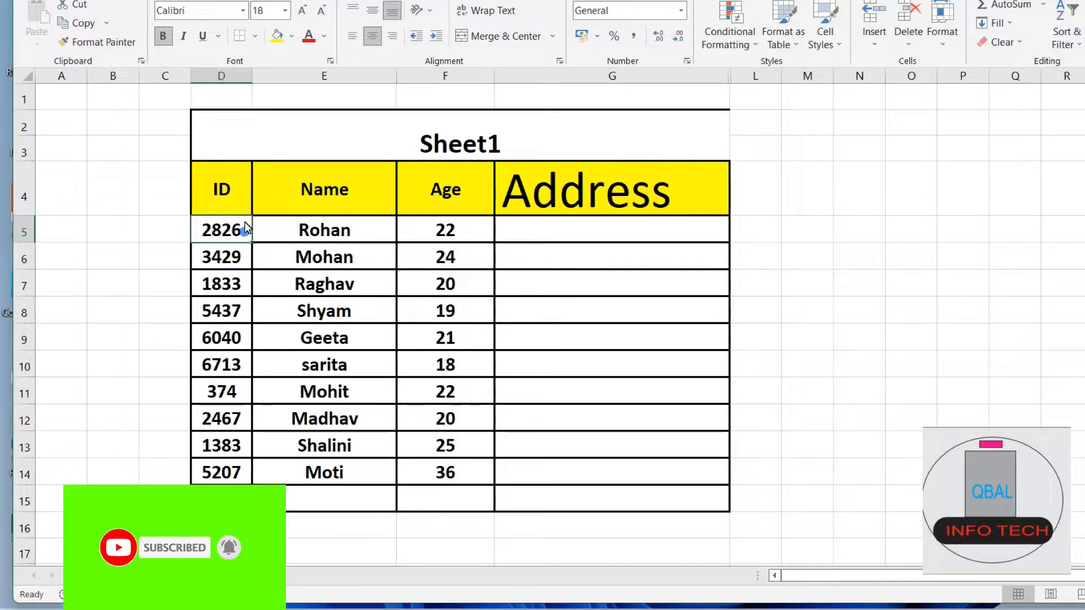
pyautogui.click(330, 231)
pyautogui.click(475, 238)
pyautogui.click(588, 232)
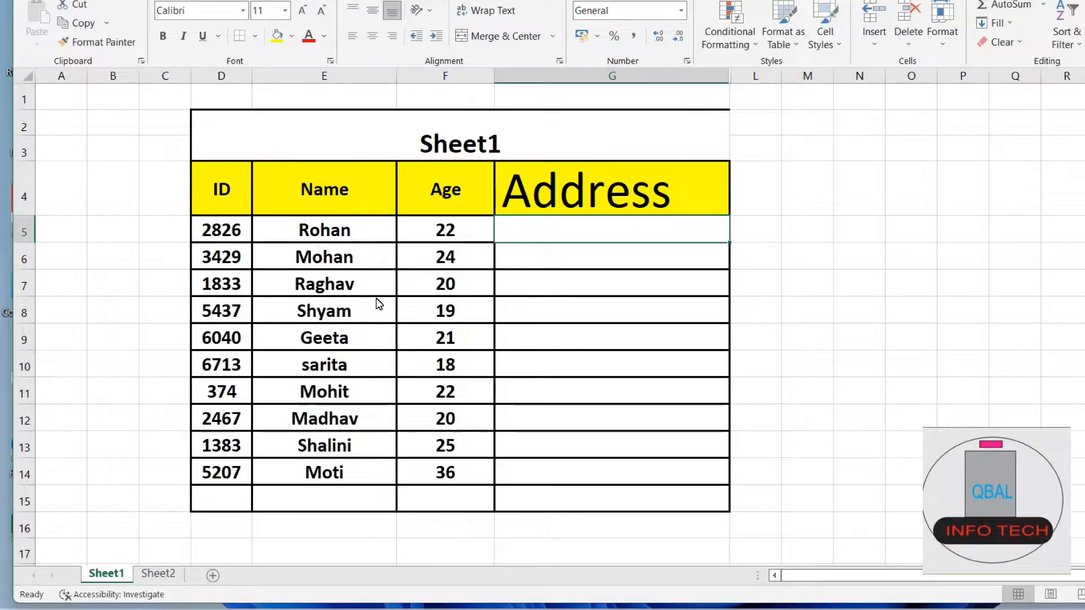
pyautogui.click(356, 283)
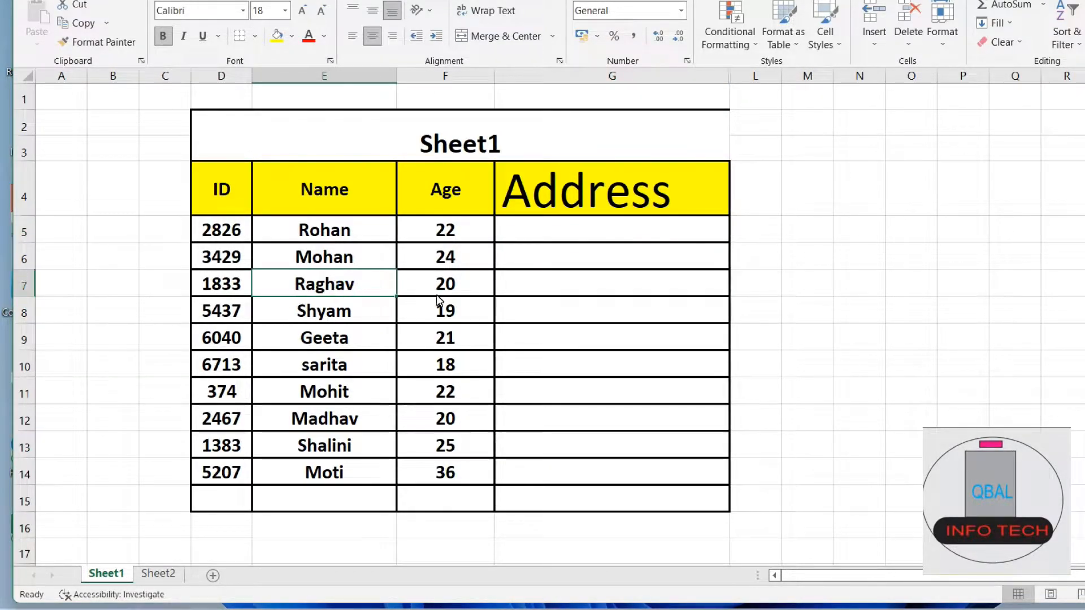
pyautogui.click(223, 282)
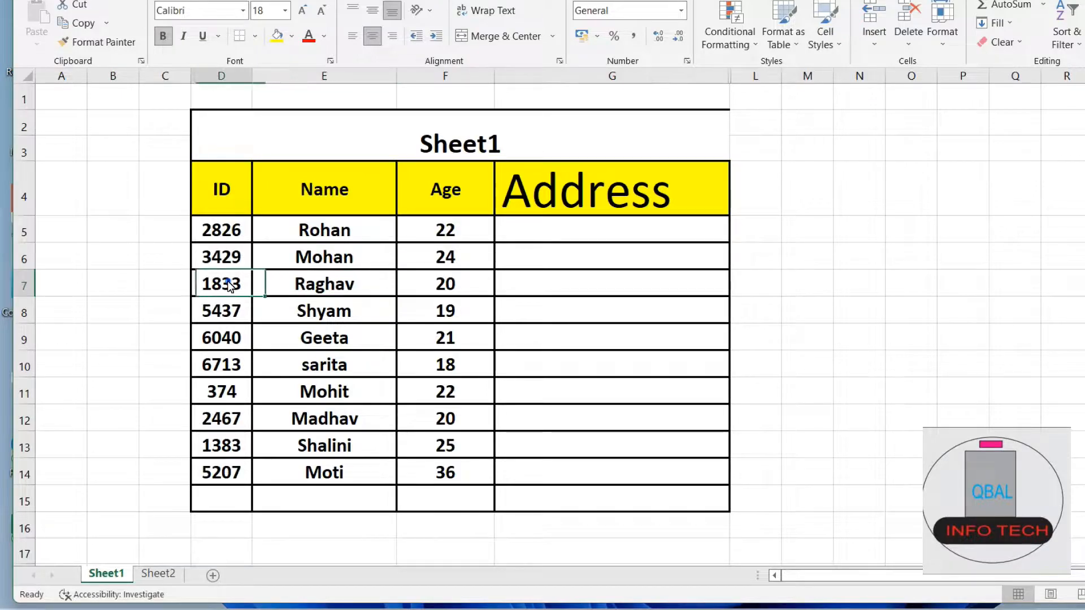
pyautogui.click(489, 291)
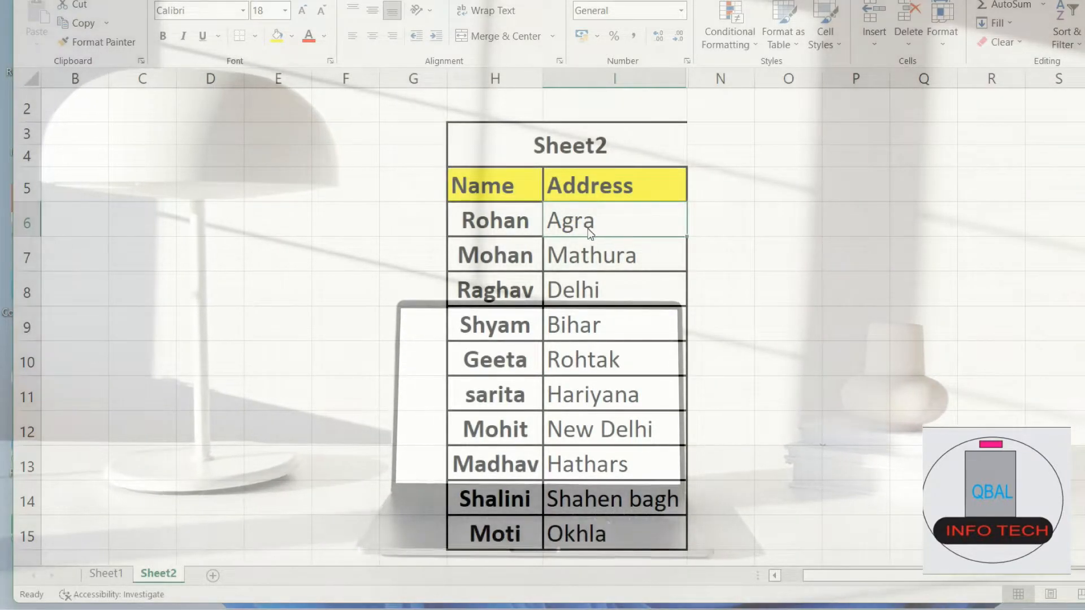
# - Start a VLOOKUP formula in cell G5 of Sheet1 with the name in E5 as the lookup value
pyautogui.click(518, 210)
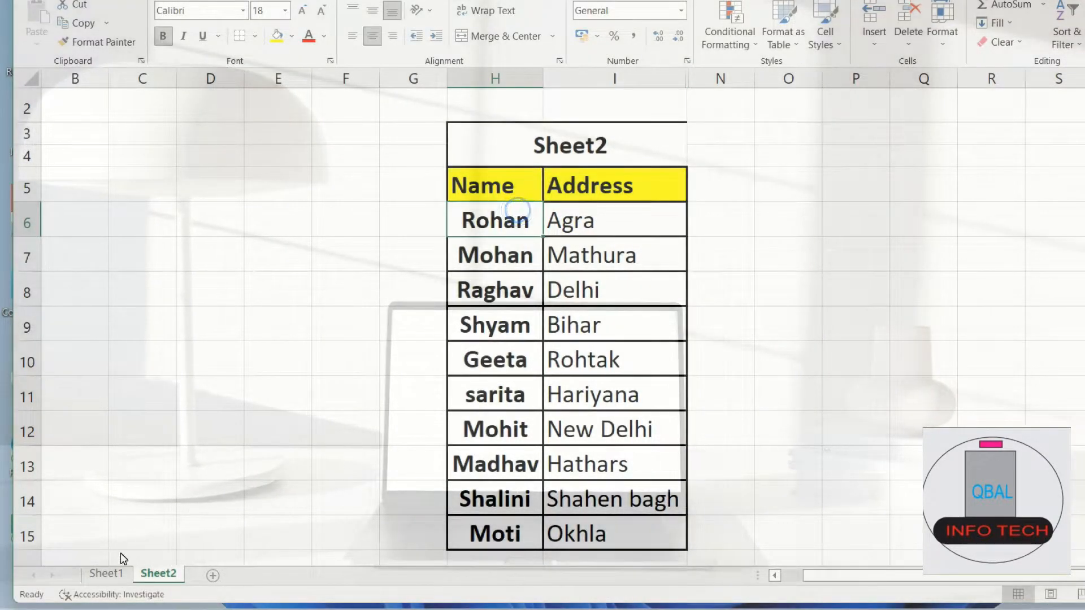
pyautogui.click(106, 573)
pyautogui.click(613, 211)
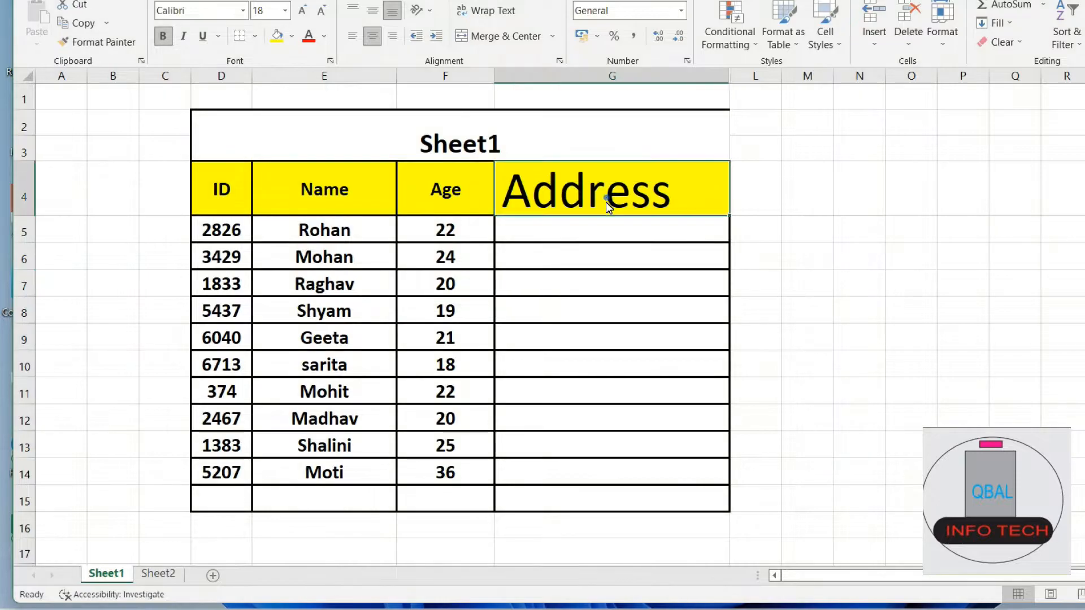
pyautogui.click(588, 235)
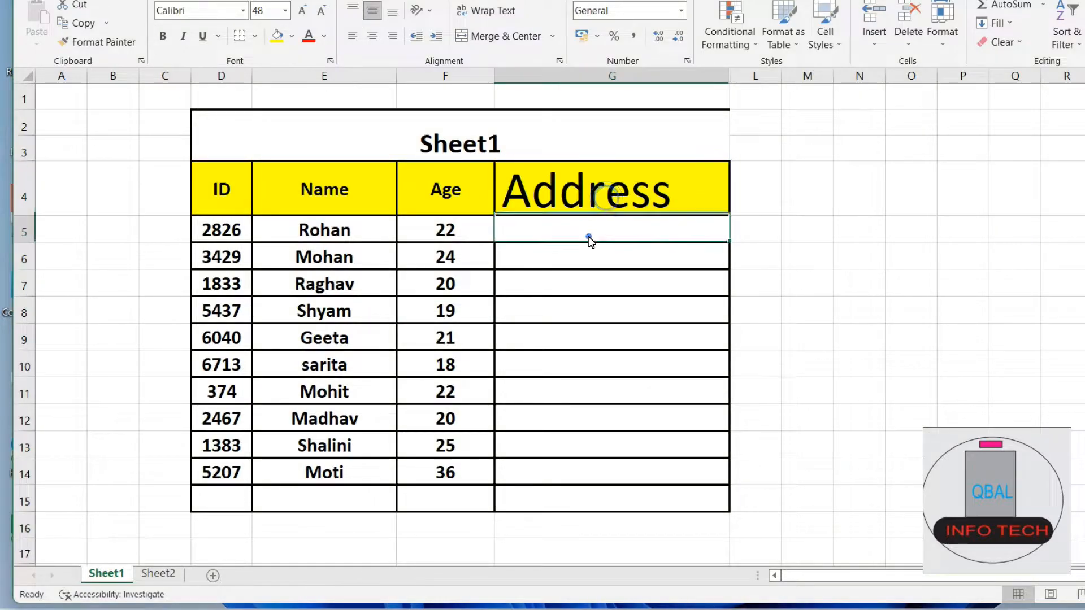
pyautogui.click(547, 240)
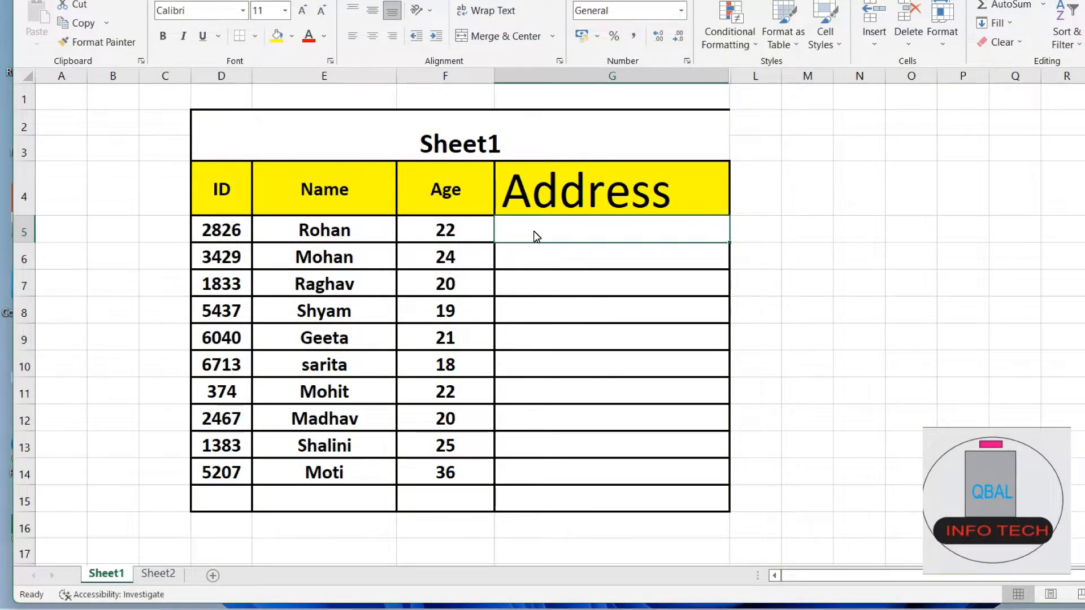
pyautogui.doubleClick(570, 232)
pyautogui.write('=vl')
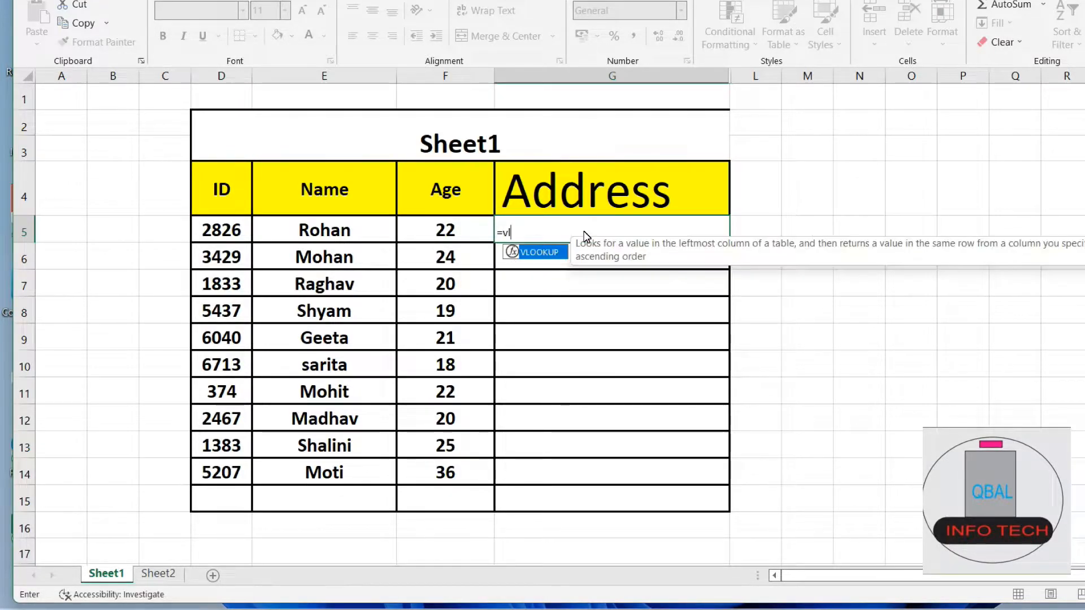
pyautogui.press('Tab')
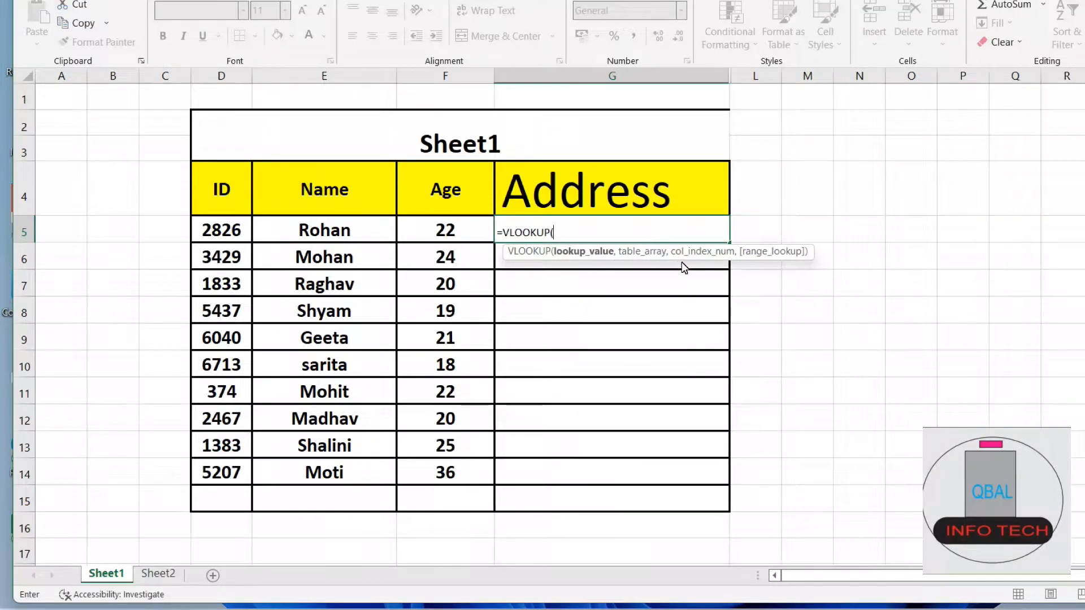
pyautogui.click(574, 234)
pyautogui.click(336, 238)
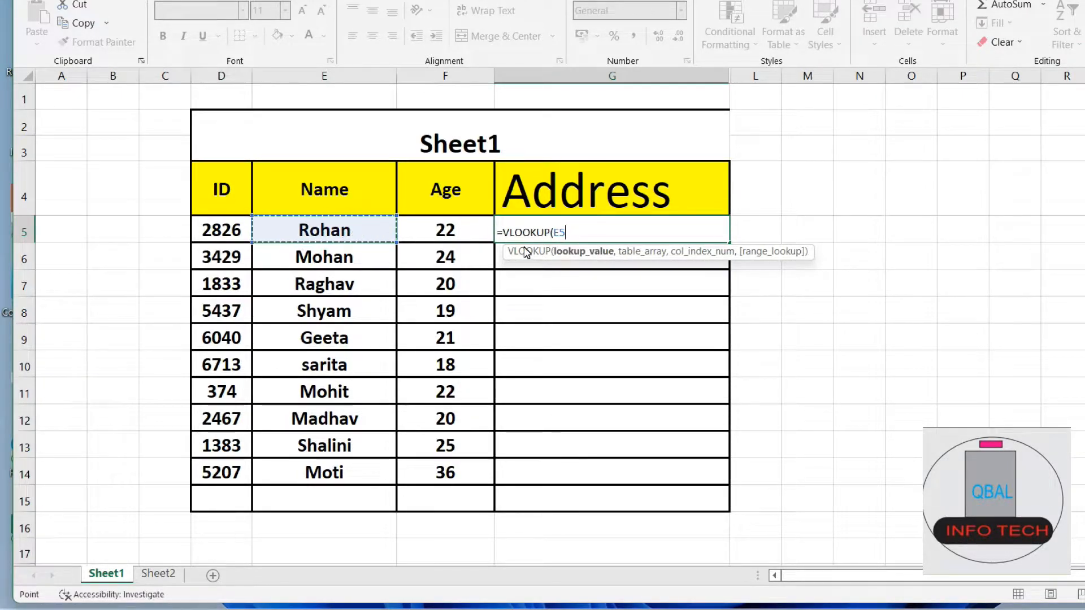
pyautogui.write(',')
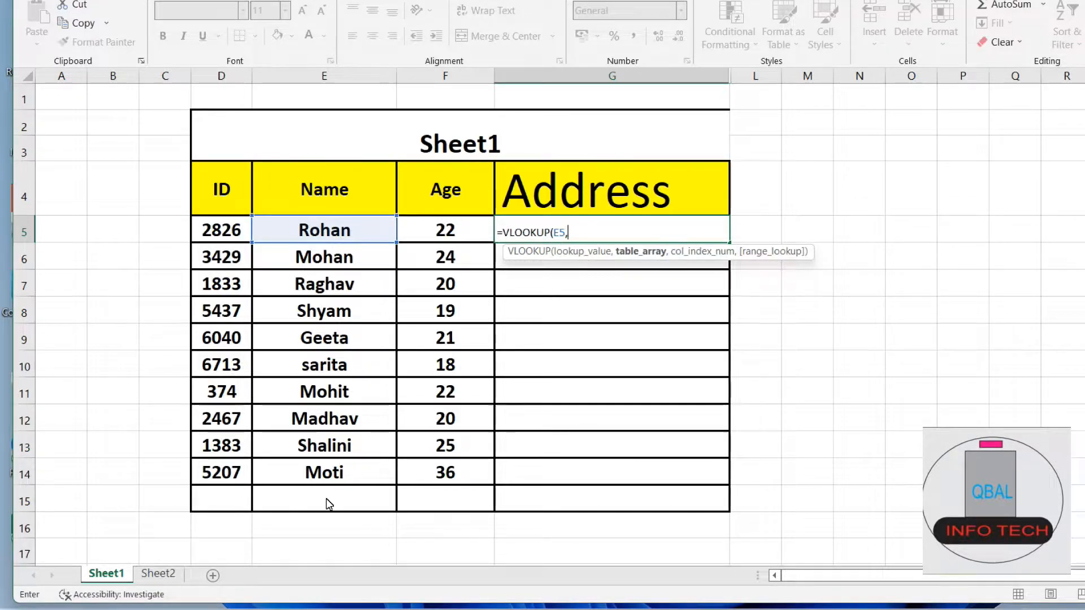
pyautogui.click(160, 582)
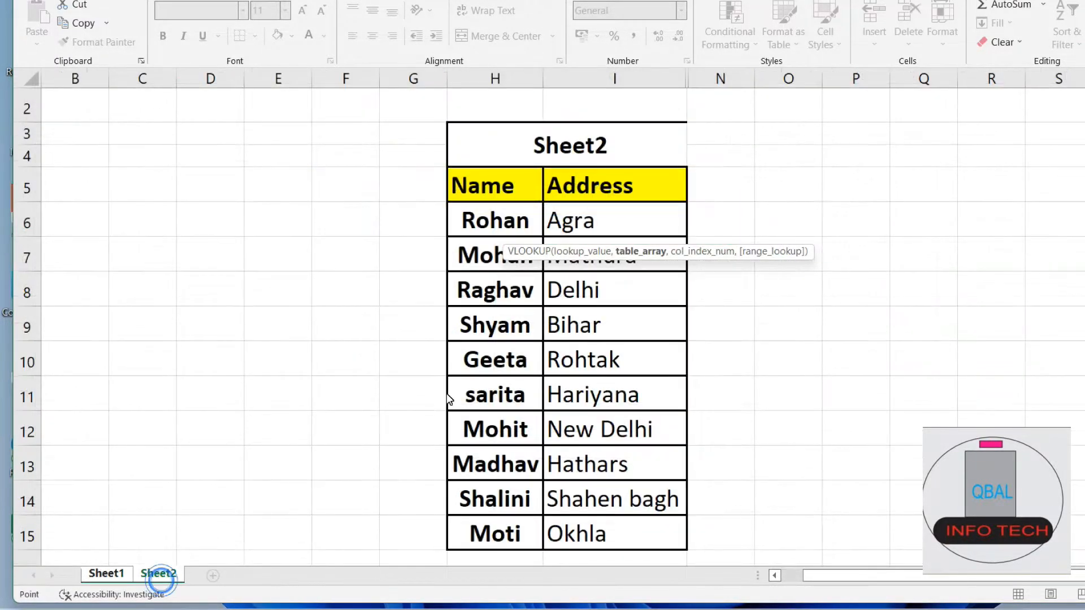
pyautogui.click(493, 225)
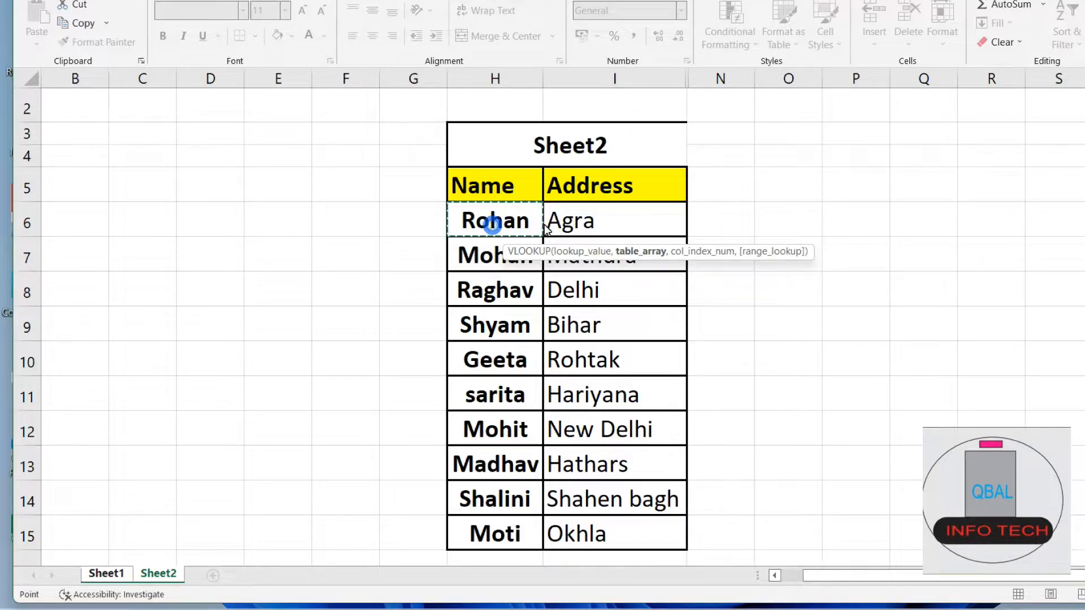
pyautogui.click(615, 223)
pyautogui.click(479, 221)
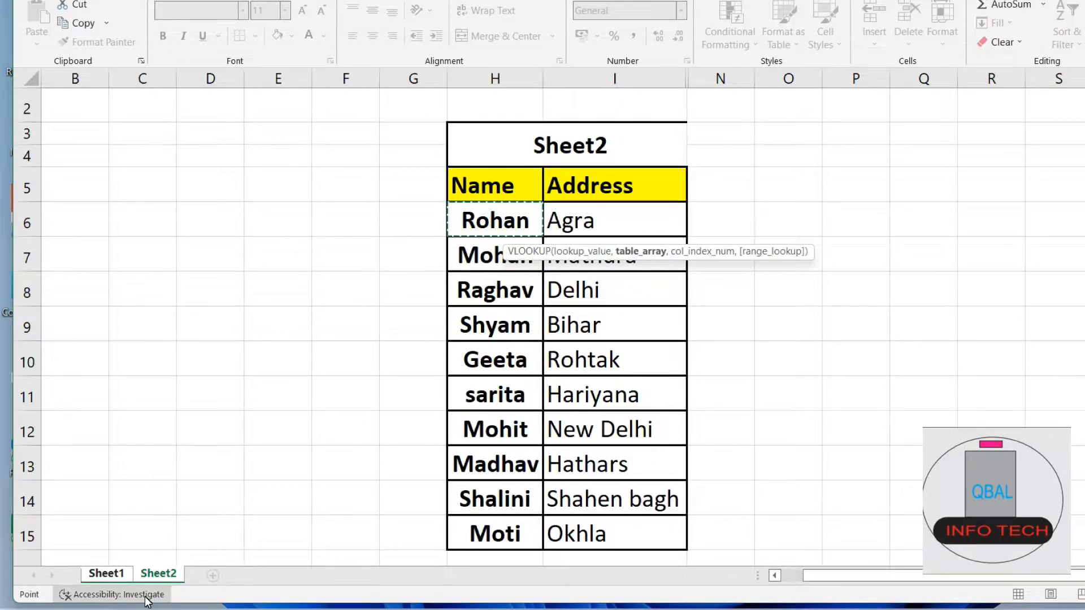
pyautogui.click(106, 573)
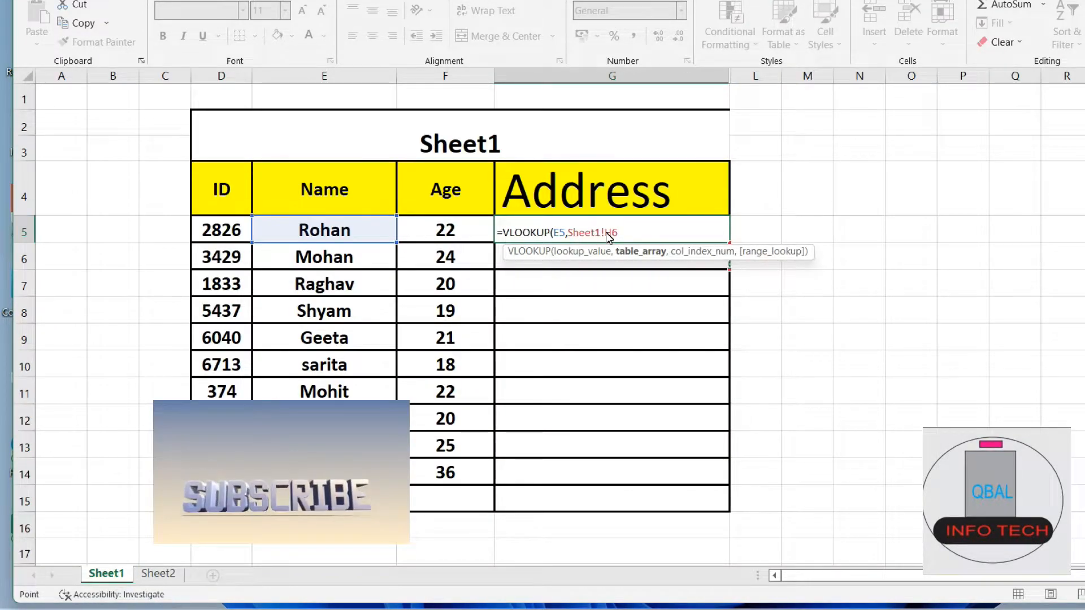
pyautogui.click(157, 572)
pyautogui.moveTo(525, 223); pyautogui.dragTo(601, 537)
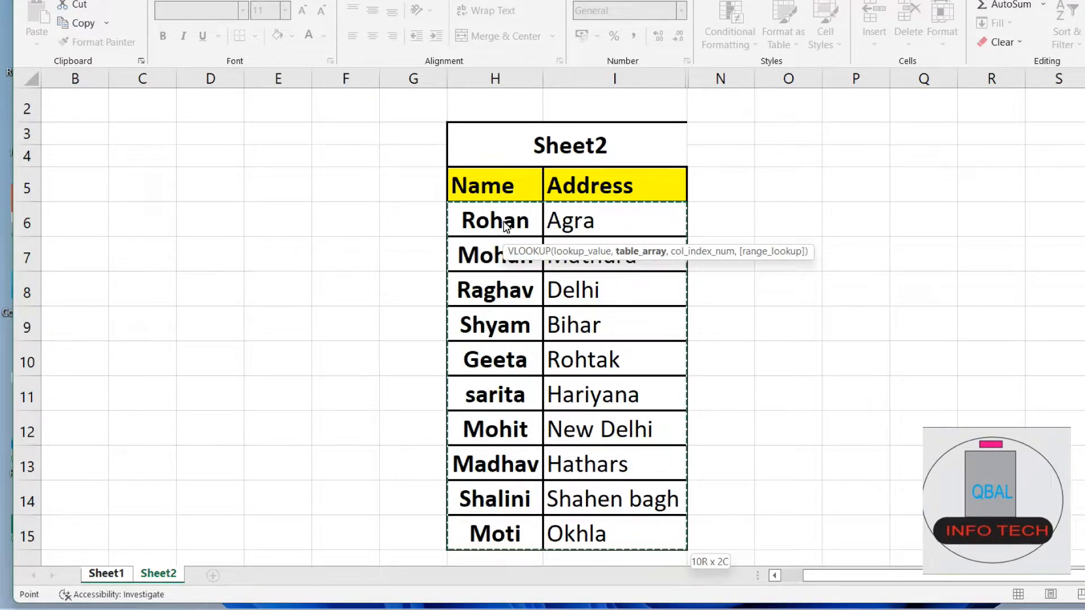
pyautogui.click(101, 574)
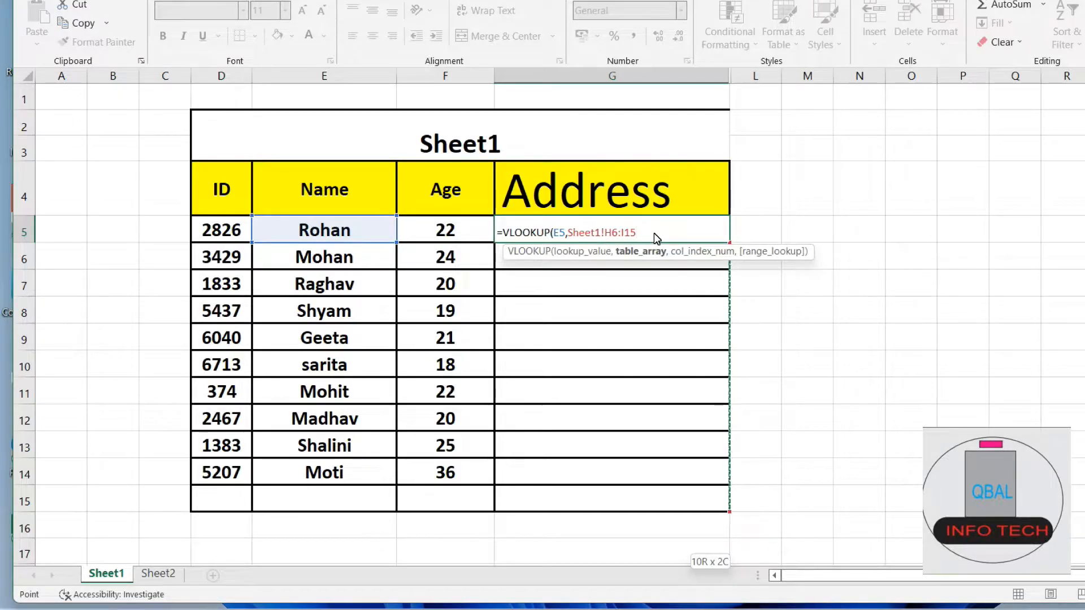
pyautogui.press('Escape')
pyautogui.write('=vl')
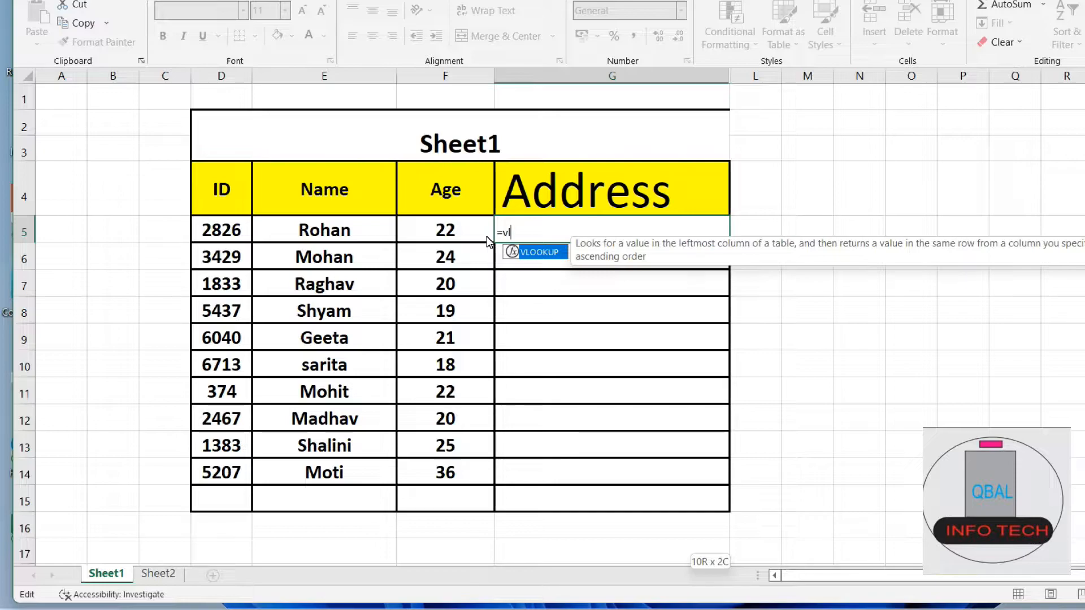
pyautogui.press('Return')
pyautogui.click(670, 230)
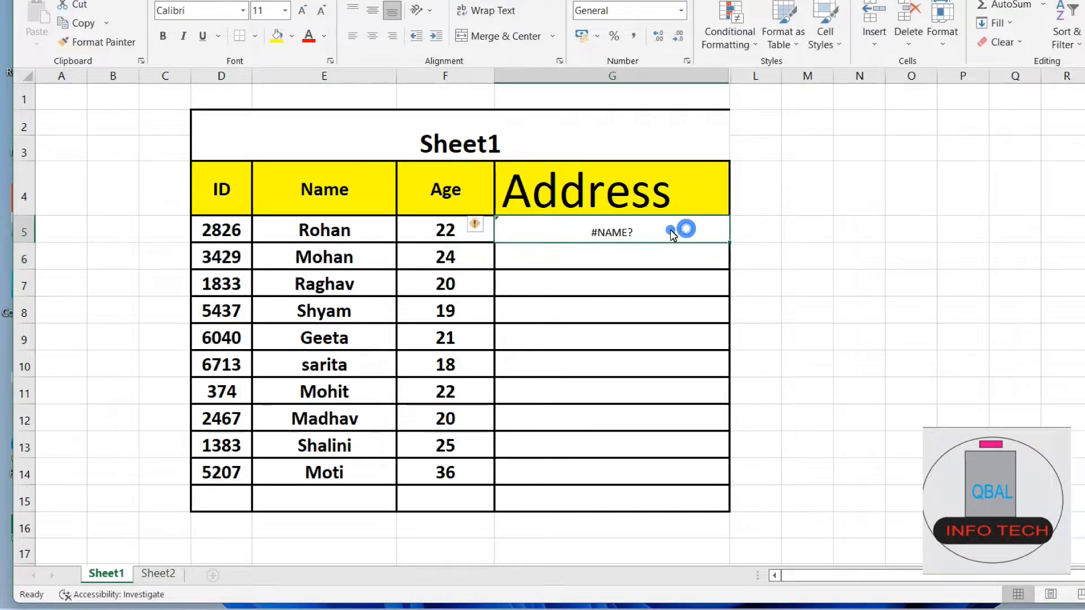
# - Begin a new VLOOKUP formula in cell G5 of Sheet1 with E5 as the lookup value
pyautogui.write('=v')
pyautogui.press('BackSpace')
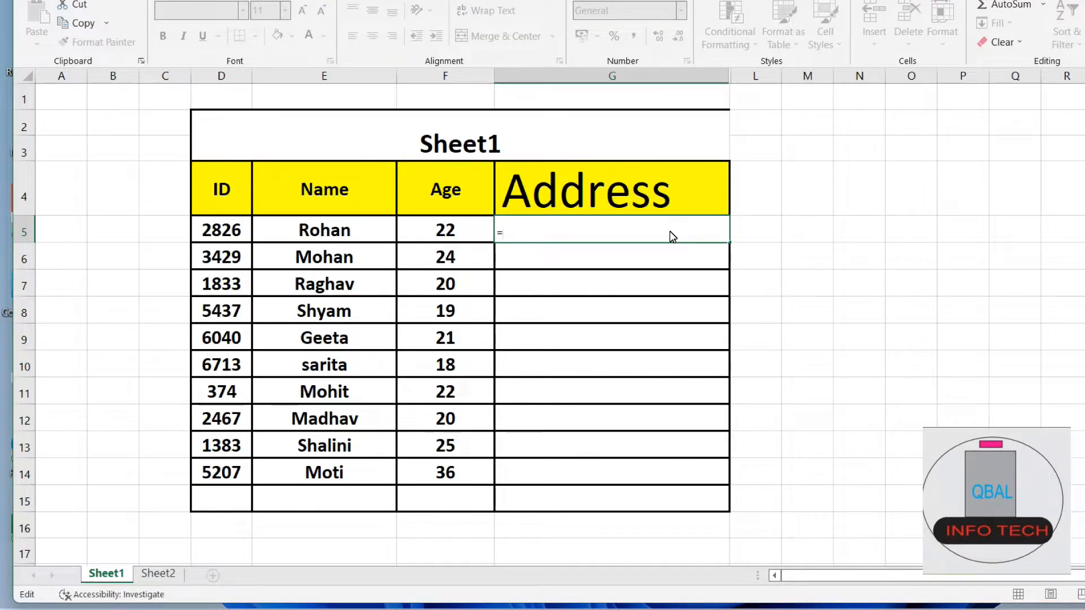
pyautogui.write('vl')
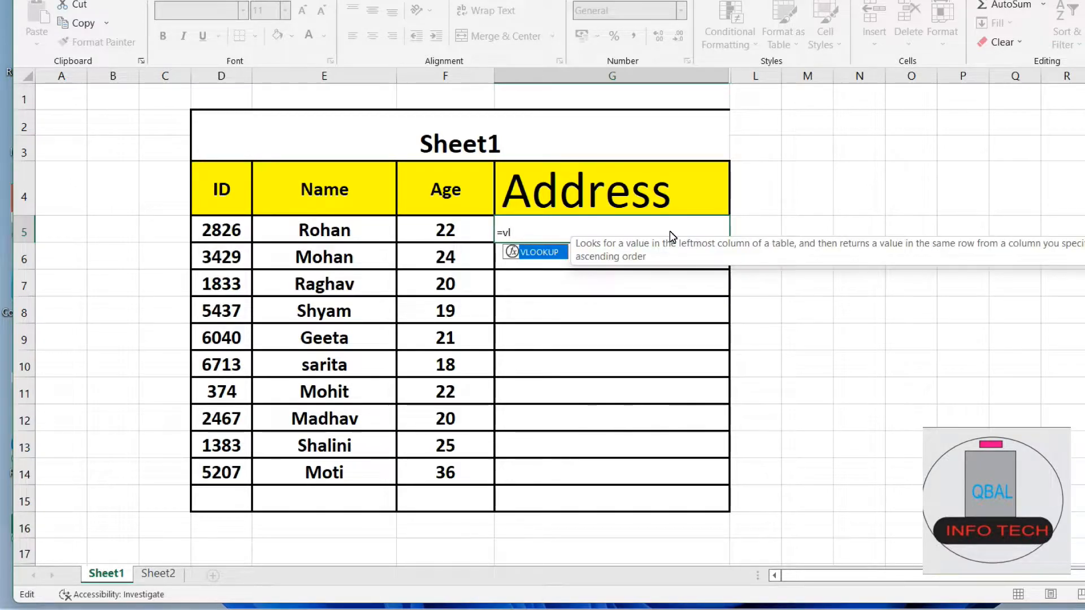
pyautogui.press('Tab')
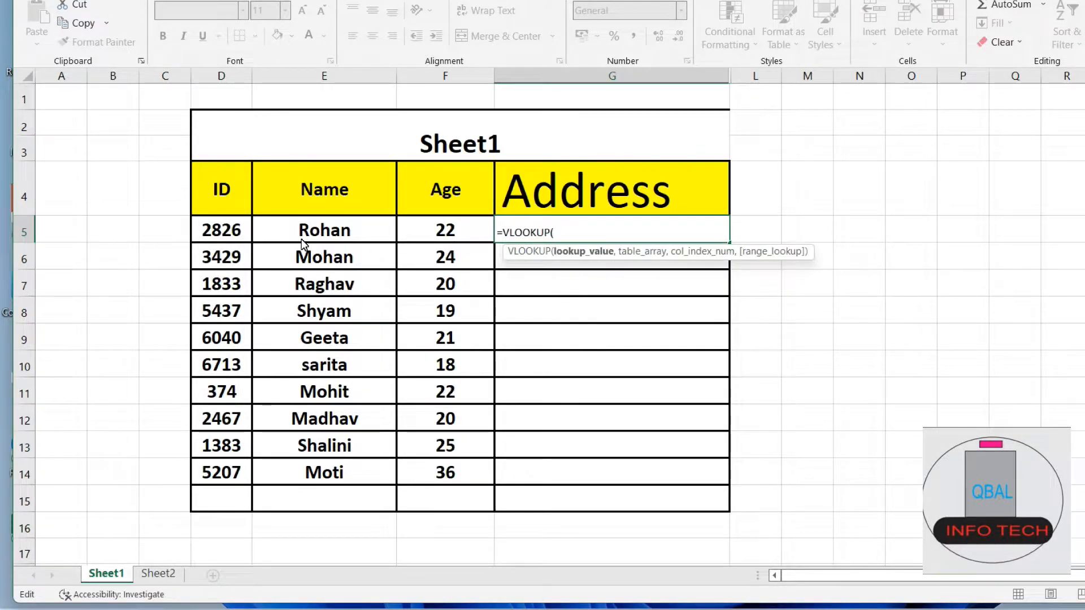
pyautogui.click(319, 233)
pyautogui.write(',')
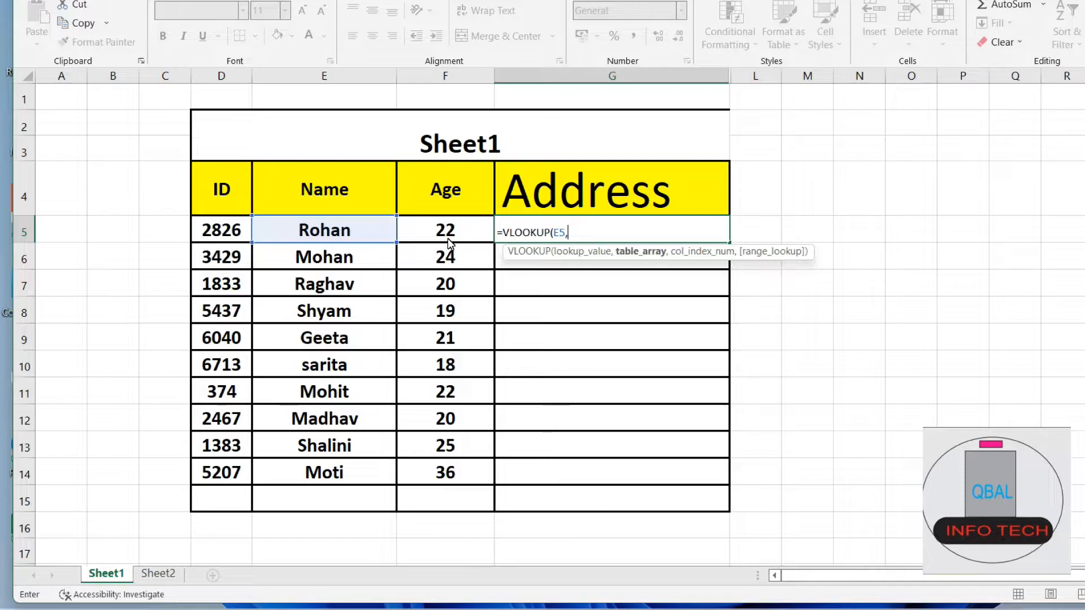
# - Add the names and addresses in H6:I15 of Sheet2 as the VLOOKUP table array
pyautogui.click(158, 573)
pyautogui.click(484, 223)
pyautogui.moveTo(484, 223); pyautogui.dragTo(597, 550)
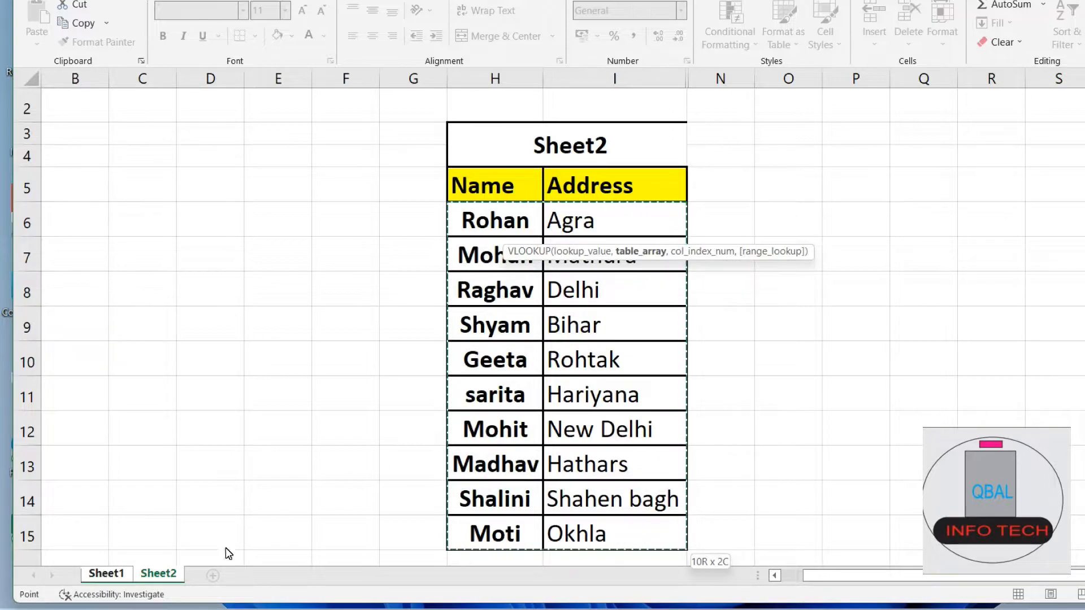
pyautogui.click(112, 573)
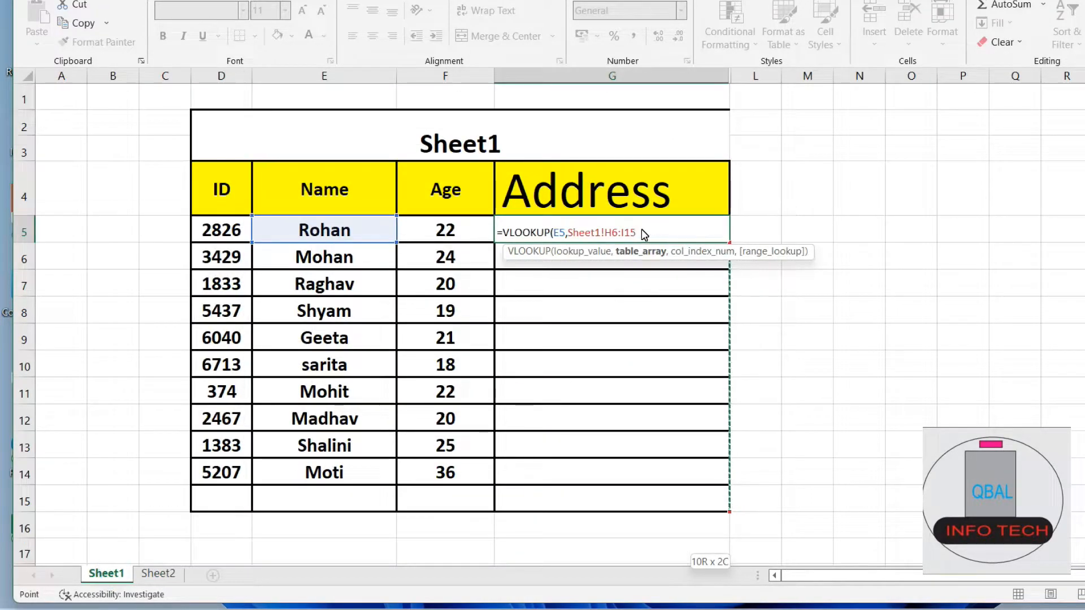
pyautogui.write(',')
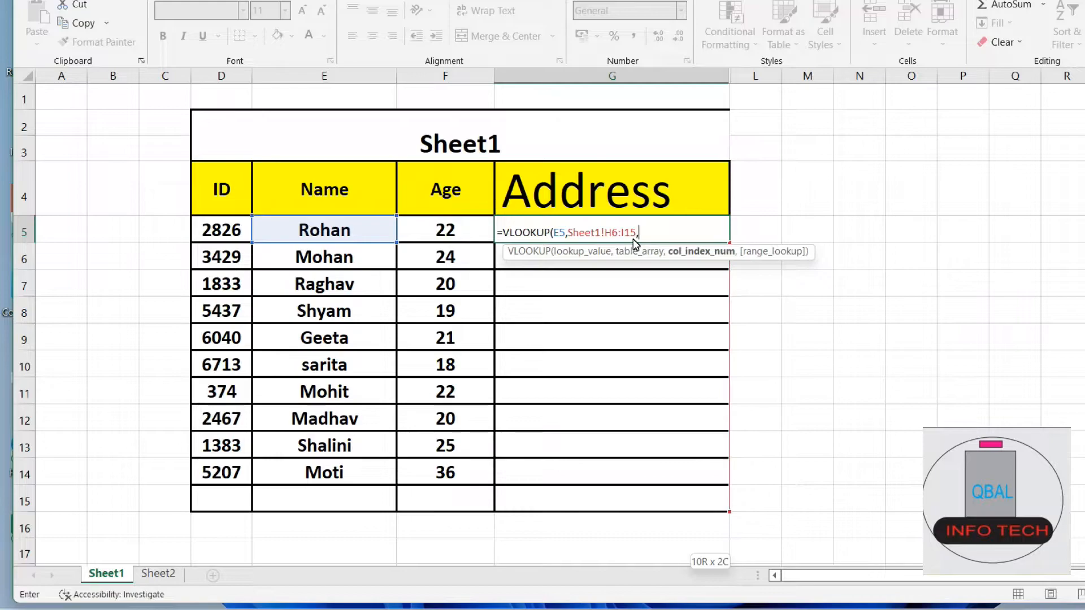
# - Correct the sheet reference of the table array in the G5 formula to Sheet2
pyautogui.click(600, 232)
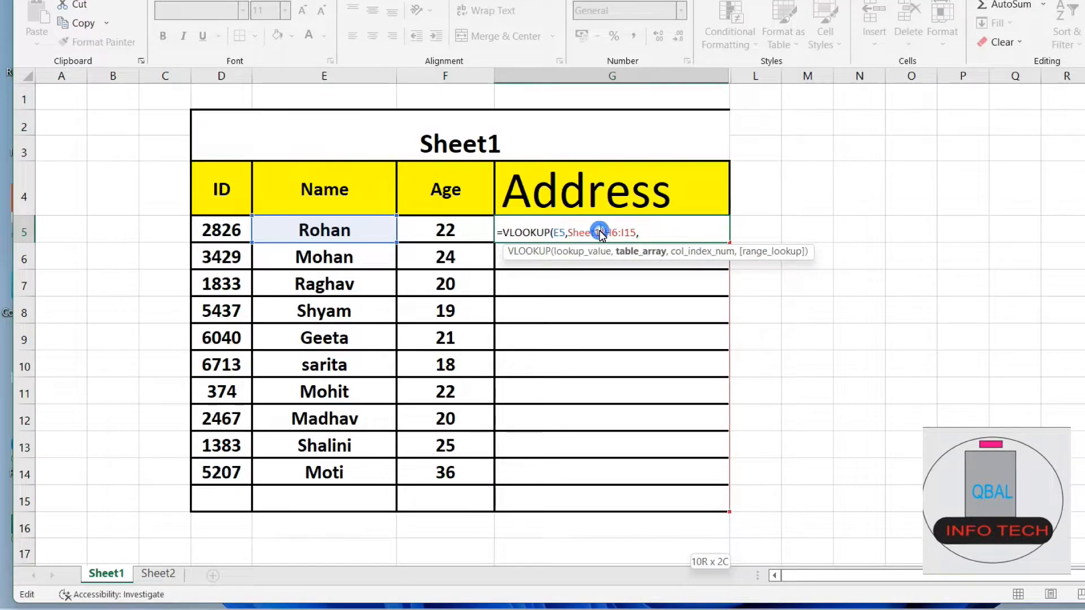
pyautogui.press('BackSpace')
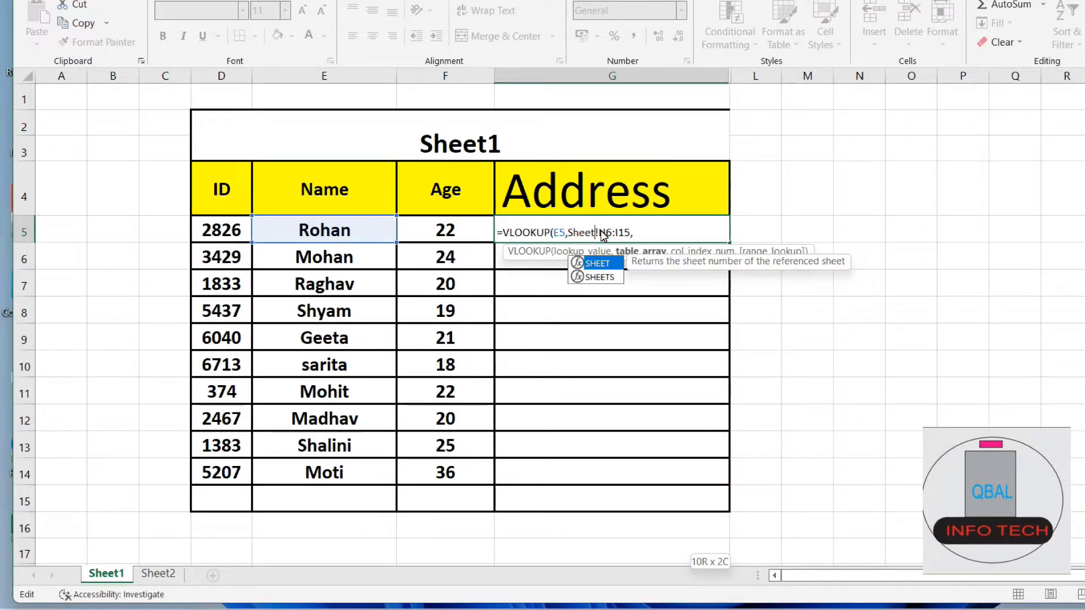
pyautogui.write('2')
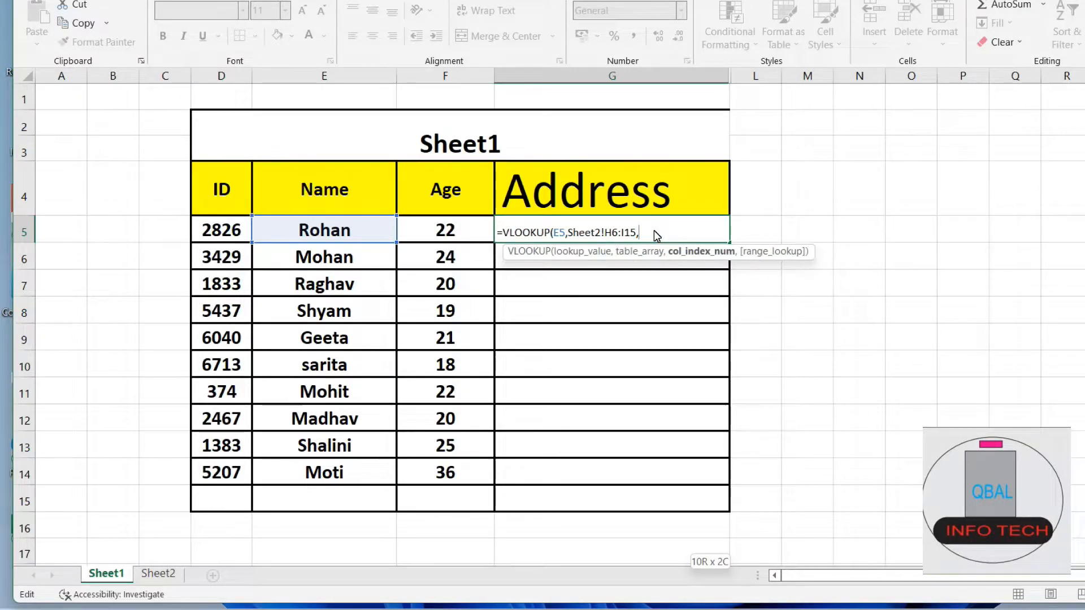
pyautogui.click(155, 574)
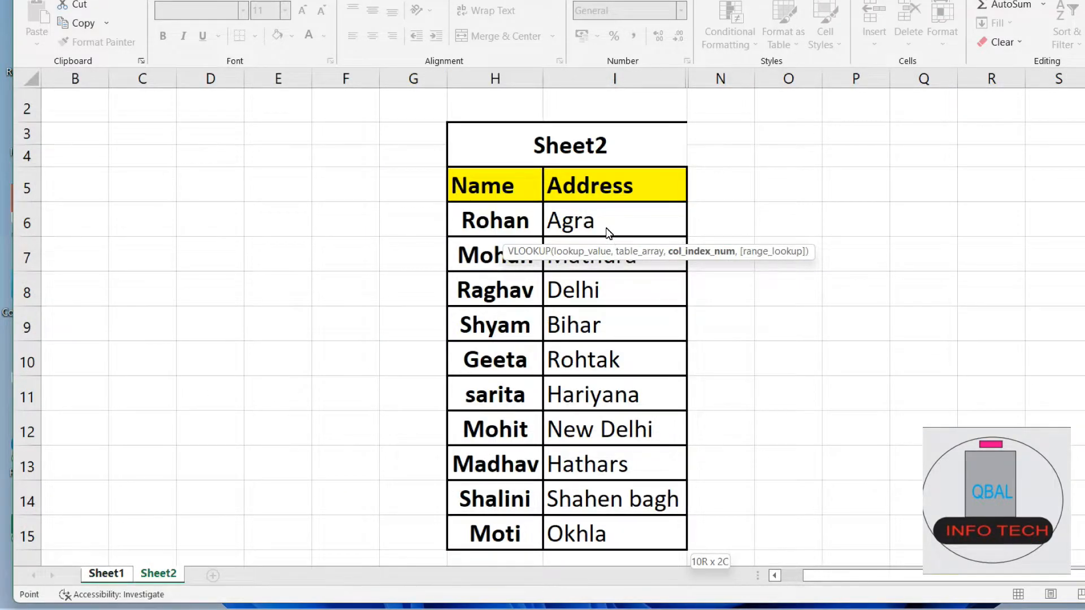
pyautogui.click(609, 234)
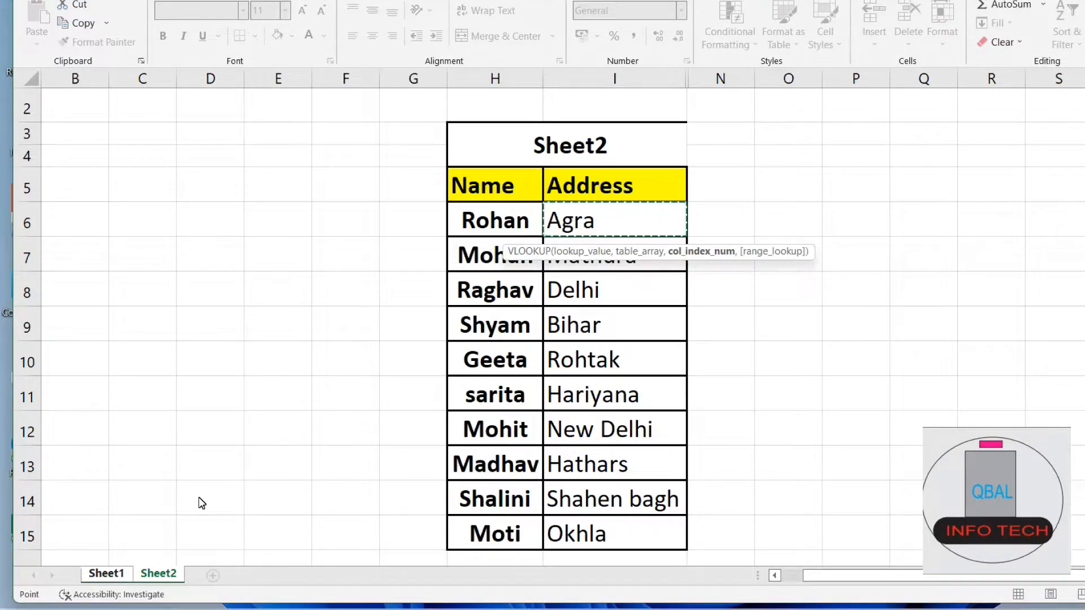
pyautogui.click(126, 572)
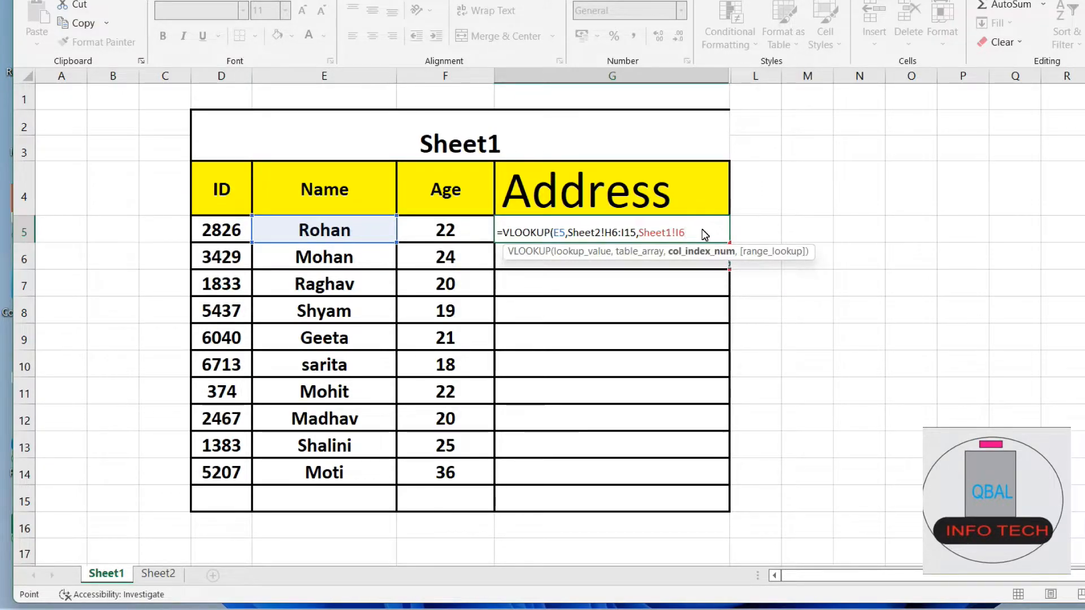
pyautogui.press('BackSpace')
pyautogui.press('BackSpace')
pyautogui.press('BackSpace')
pyautogui.press('BackSpace')
pyautogui.press('BackSpace')
pyautogui.press('BackSpace')
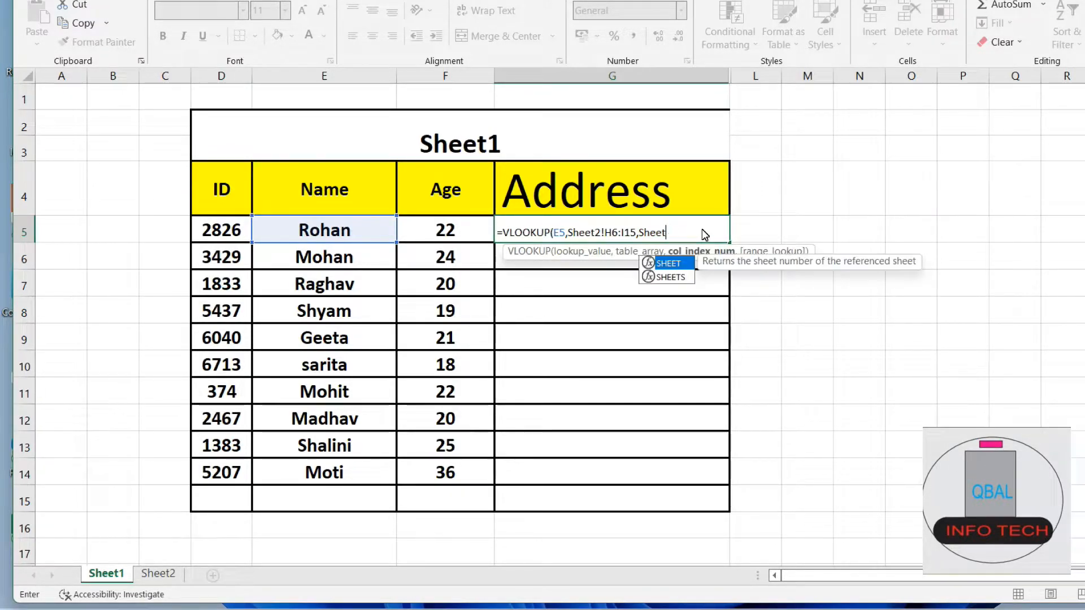
pyautogui.press('BackSpace')
pyautogui.press('BackSpace')
pyautogui.press('BackSpace')
# - Complete the G5 formula with column index 2 and range lookup 0, and enter it
pyautogui.write('2')
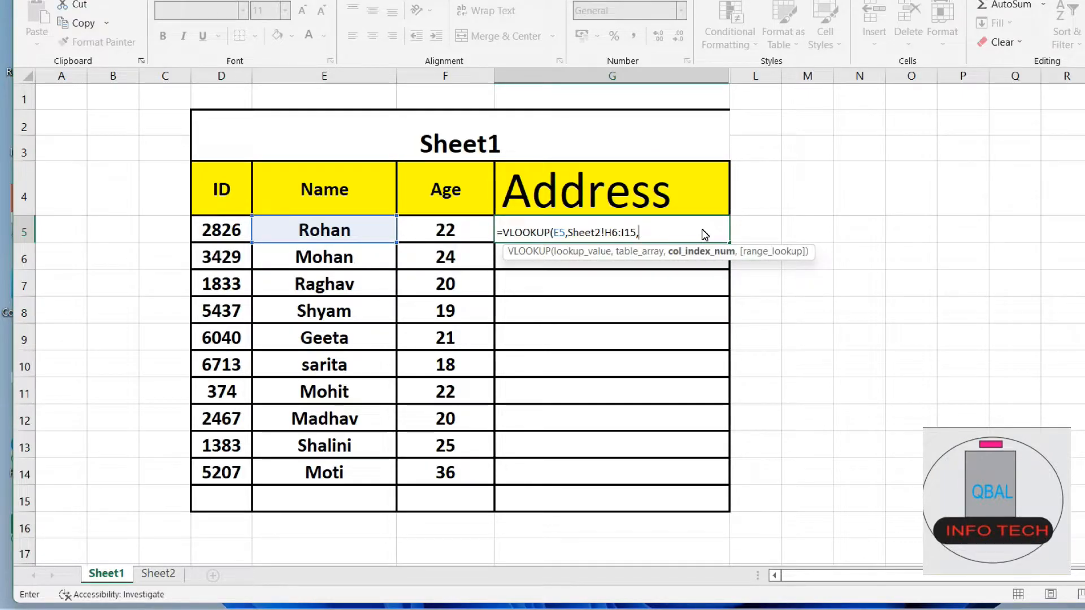
pyautogui.write(',0')
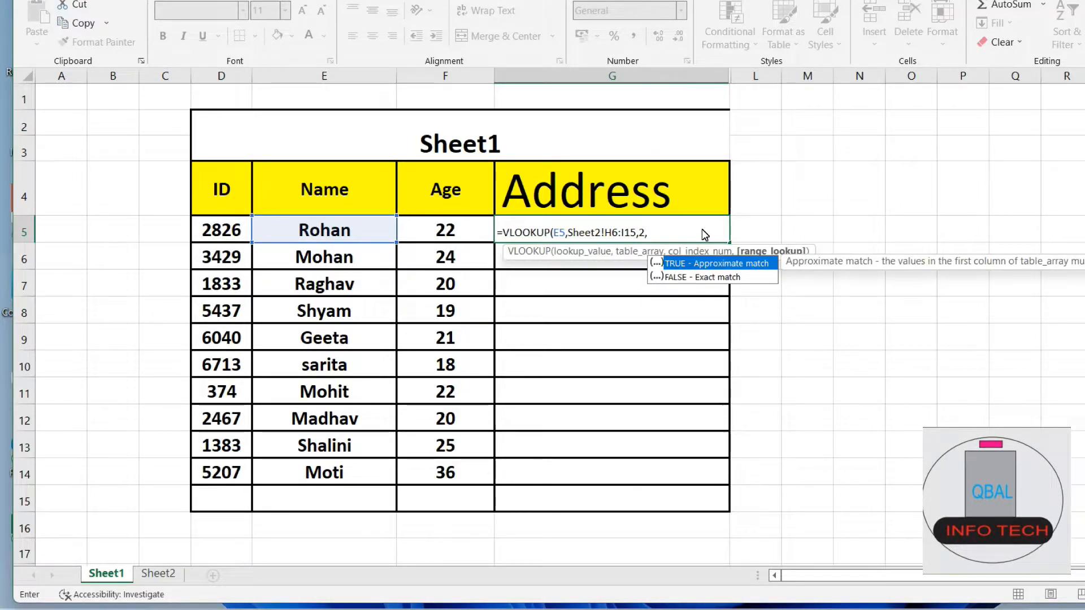
pyautogui.write(')')
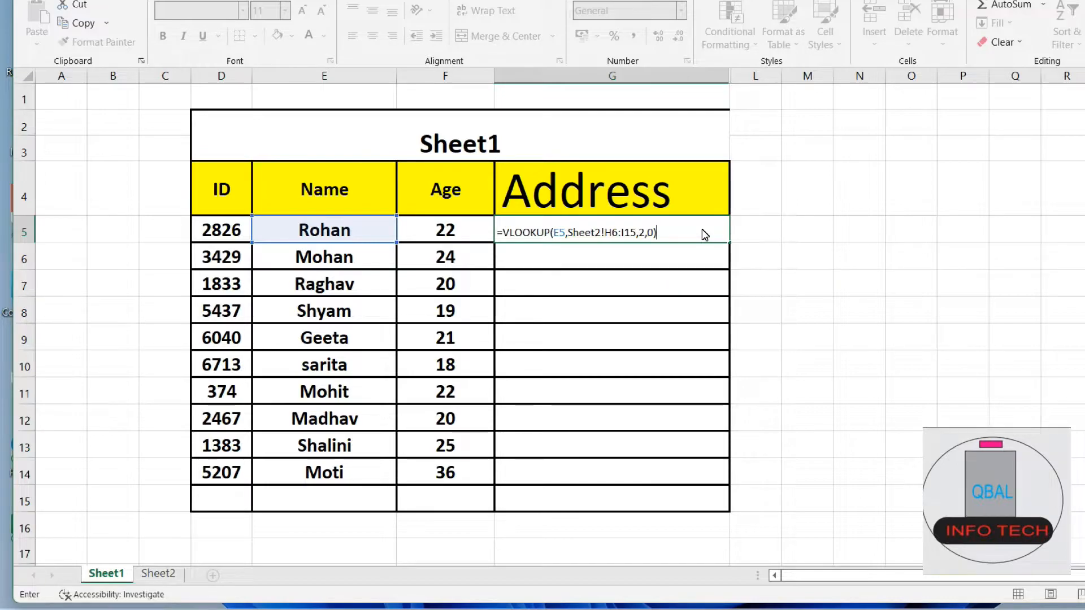
pyautogui.press('Return')
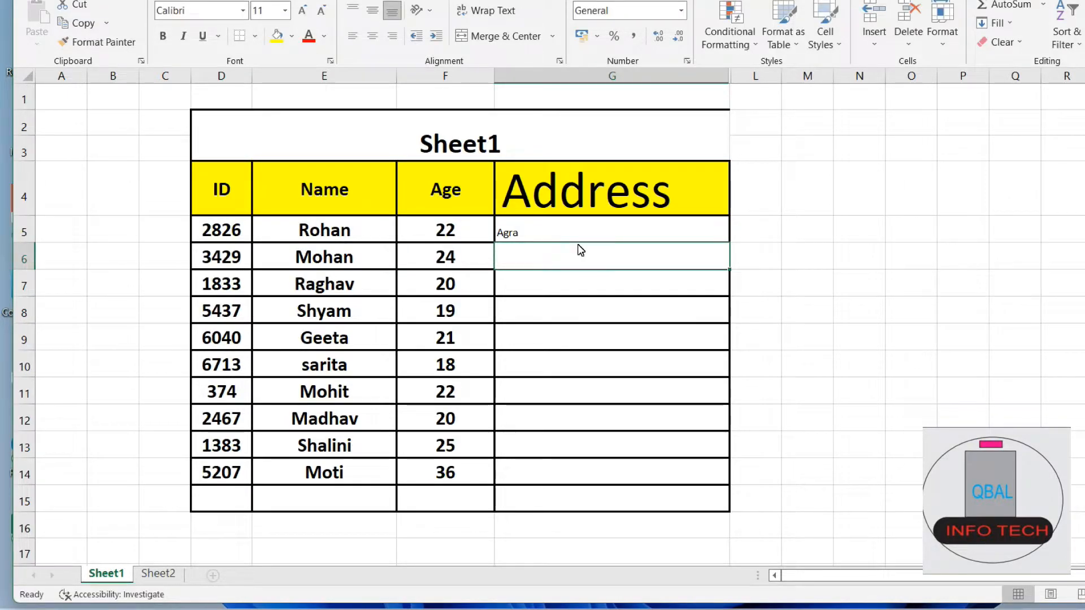
# - Format the whole Address column G in Sheet1 as bold with font size 18
pyautogui.click(574, 234)
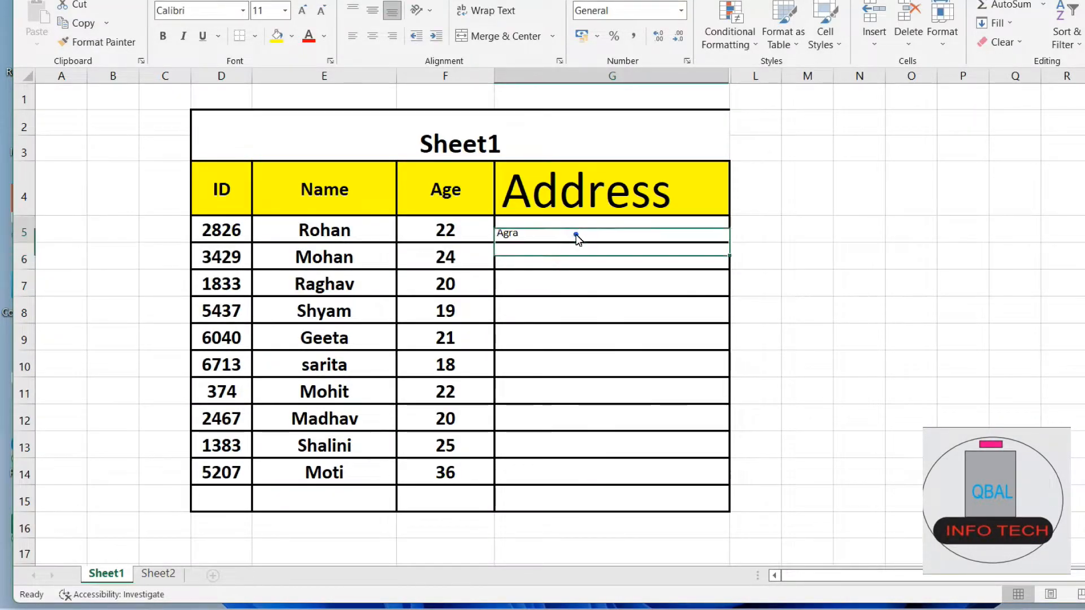
pyautogui.click(600, 78)
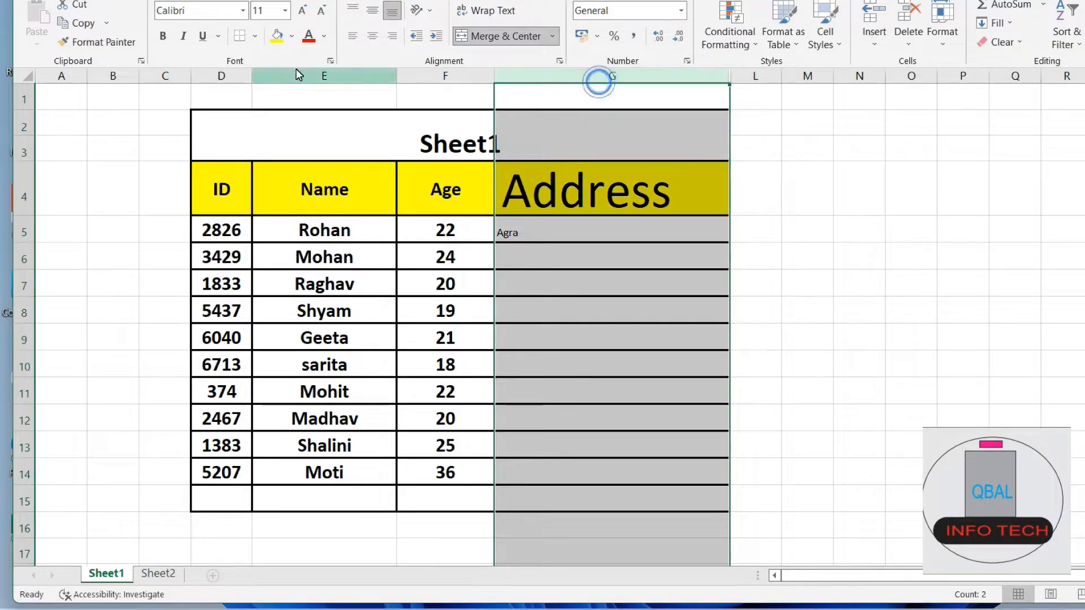
pyautogui.click(162, 36)
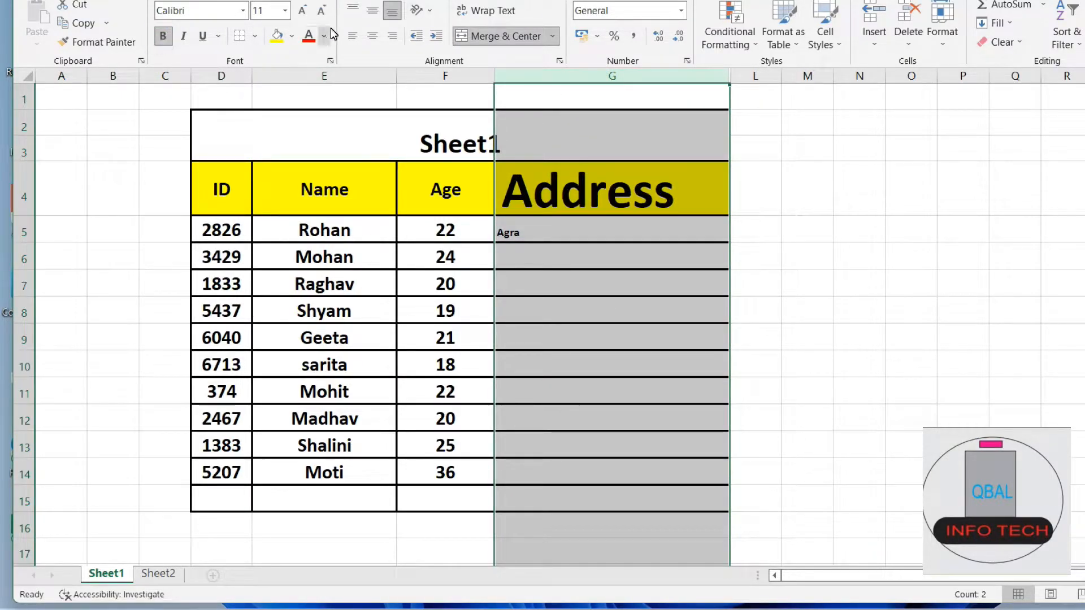
pyautogui.click(286, 10)
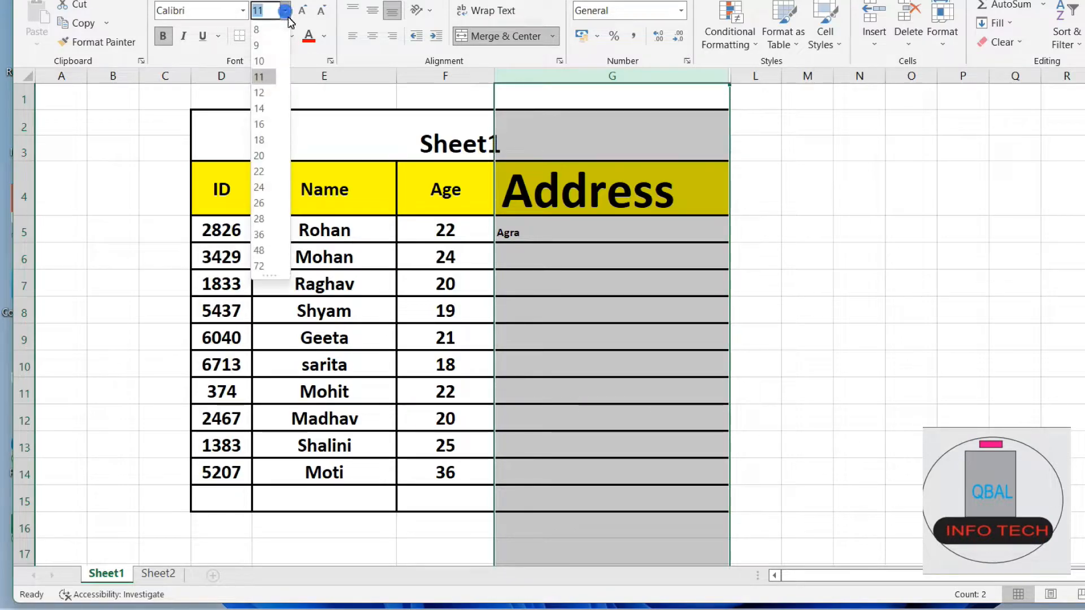
pyautogui.click(268, 139)
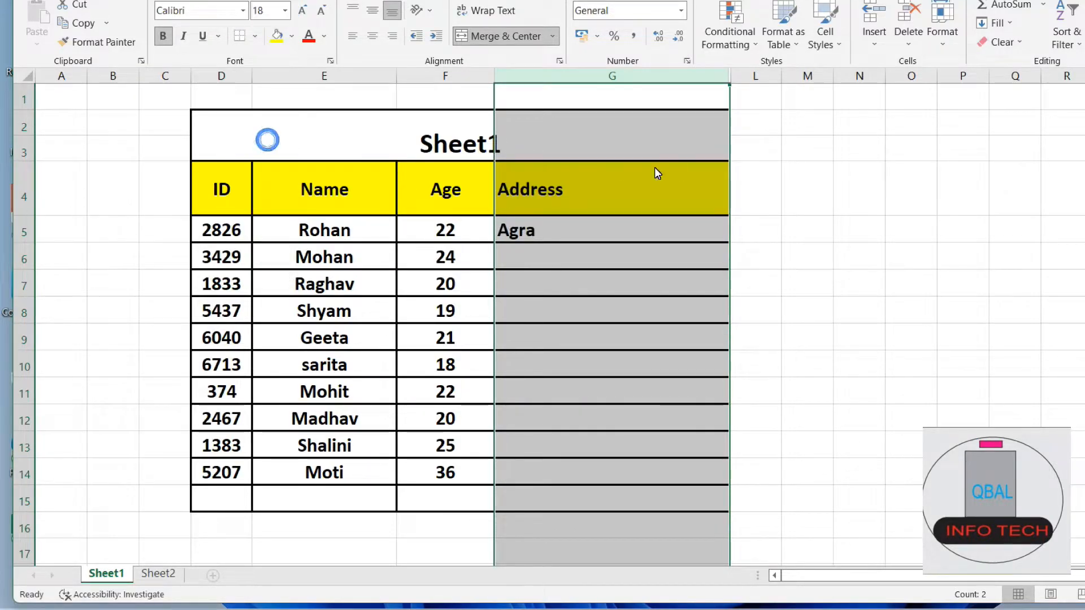
# - Compare the looked-up address in G5 of Sheet1 with the first address in I6 of Sheet2
pyautogui.click(635, 231)
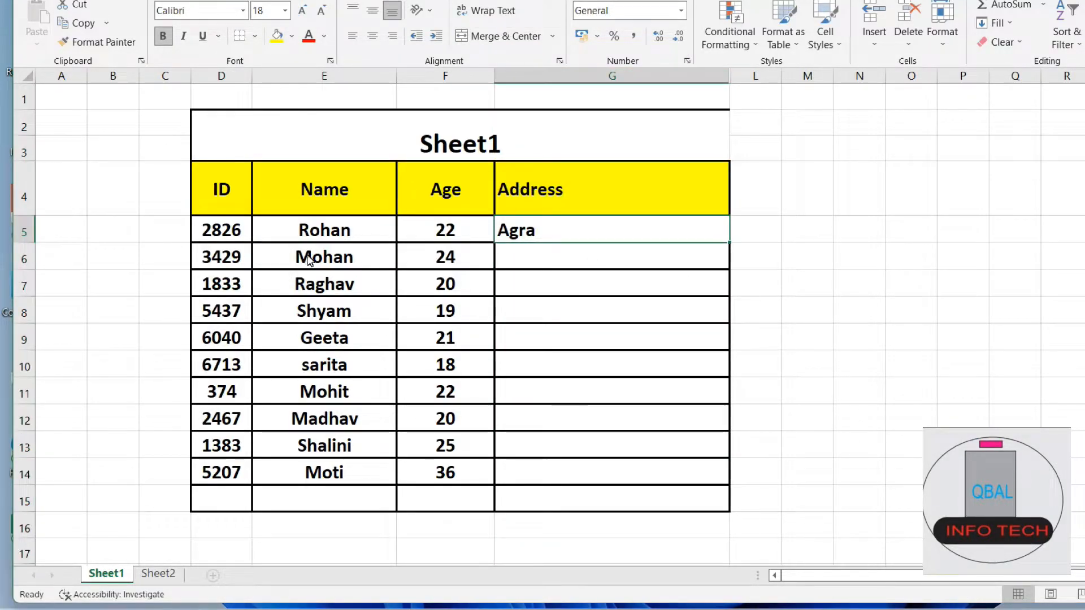
pyautogui.click(160, 574)
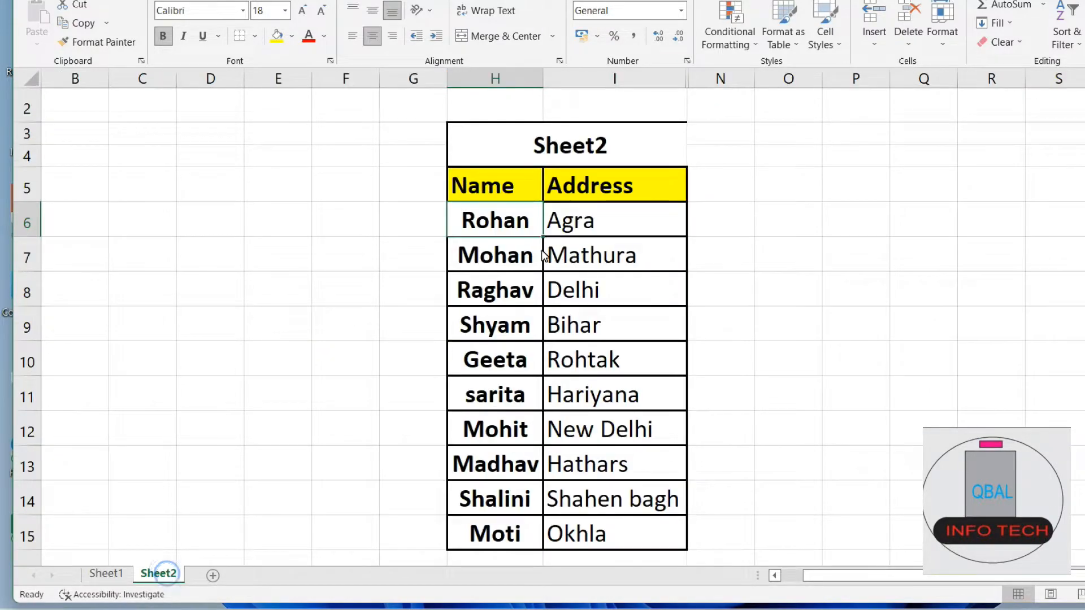
pyautogui.click(585, 231)
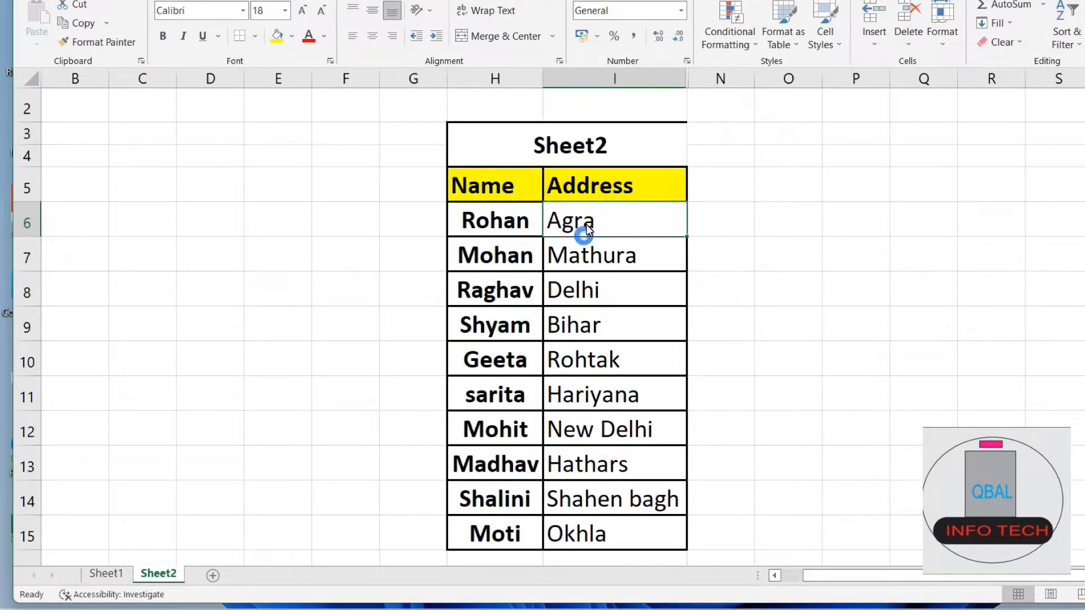
pyautogui.click(107, 575)
pyautogui.click(613, 226)
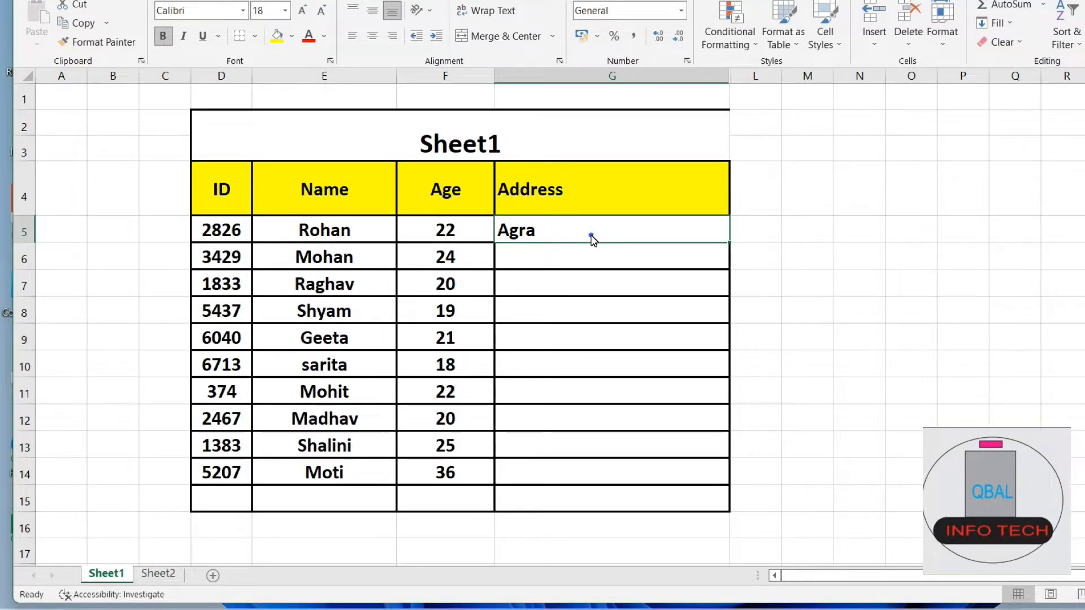
# - Fill the G5 VLOOKUP formula down the Address column of Sheet1 through G14
pyautogui.click(591, 237)
pyautogui.moveTo(729, 247); pyautogui.dragTo(703, 471)
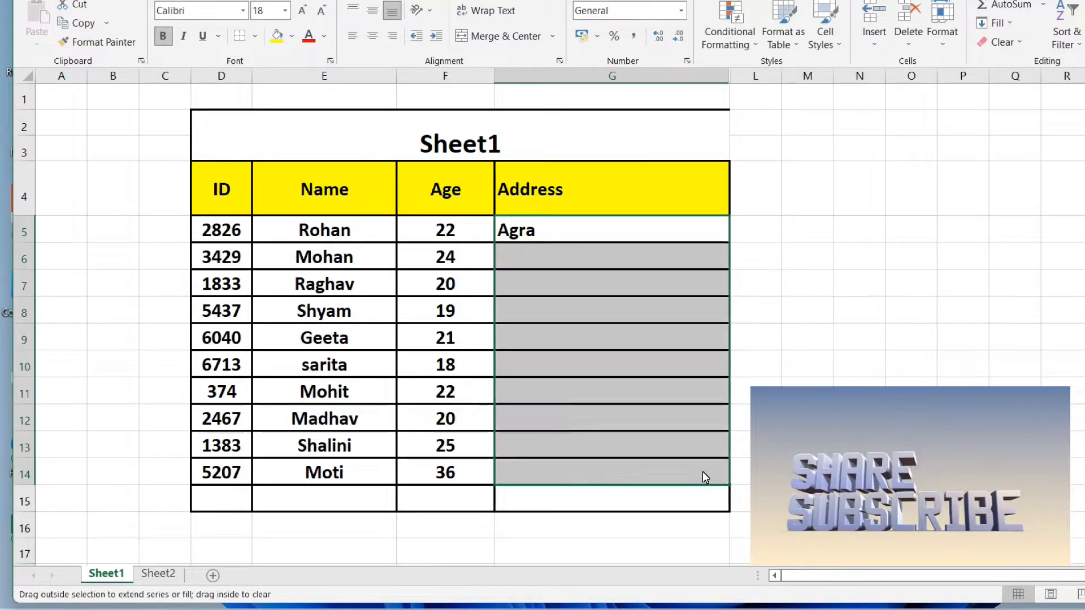
pyautogui.click(696, 256)
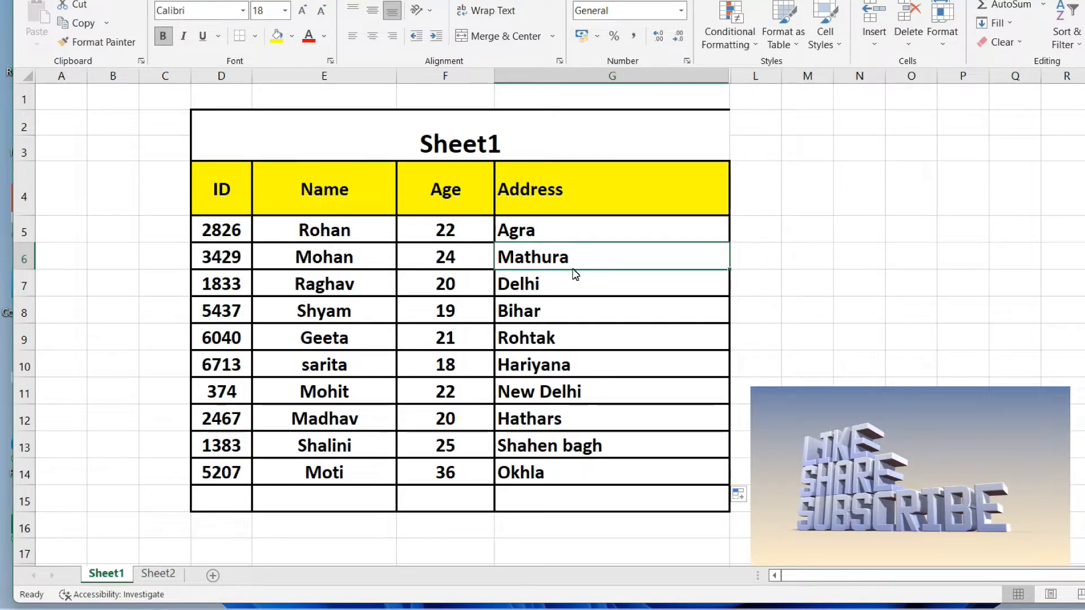
# - Compare the filled addresses in column G of Sheet1 with the Address column of Sheet2
pyautogui.click(614, 233)
pyautogui.click(613, 280)
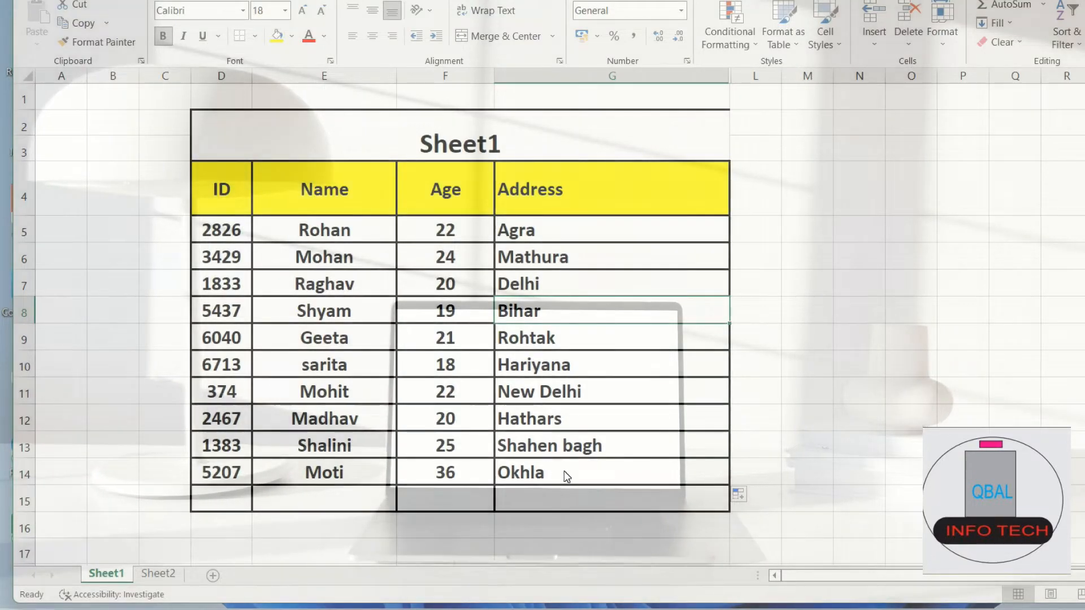
pyautogui.click(164, 573)
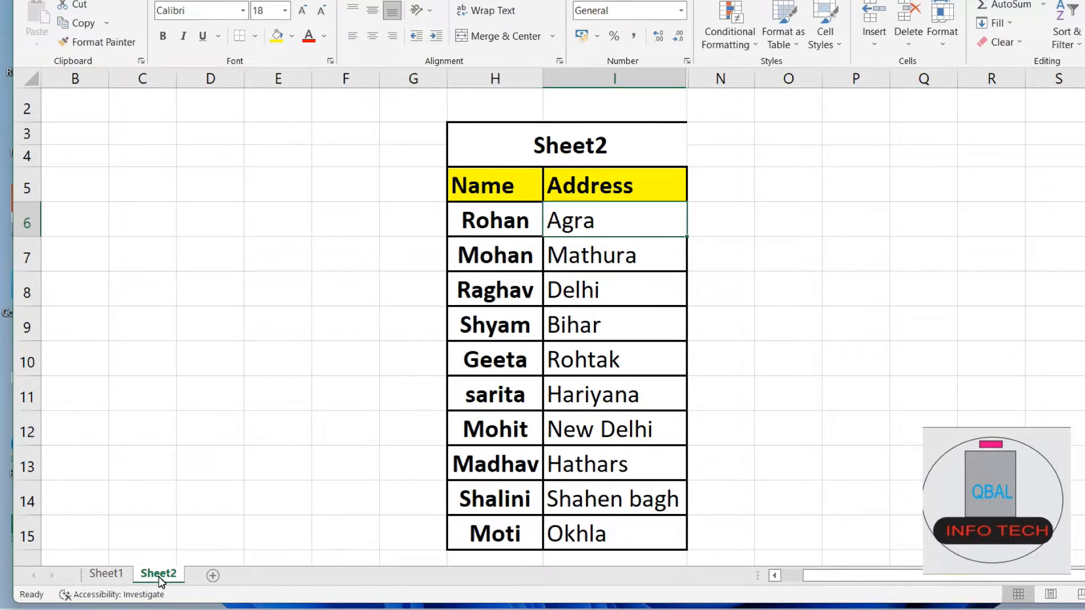
pyautogui.click(108, 574)
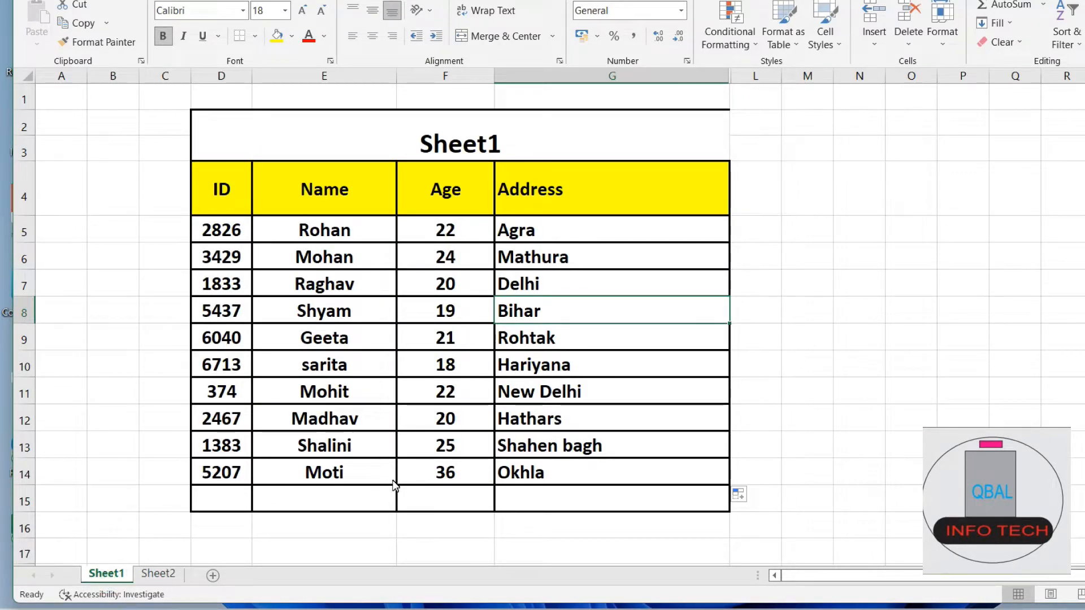
pyautogui.click(602, 478)
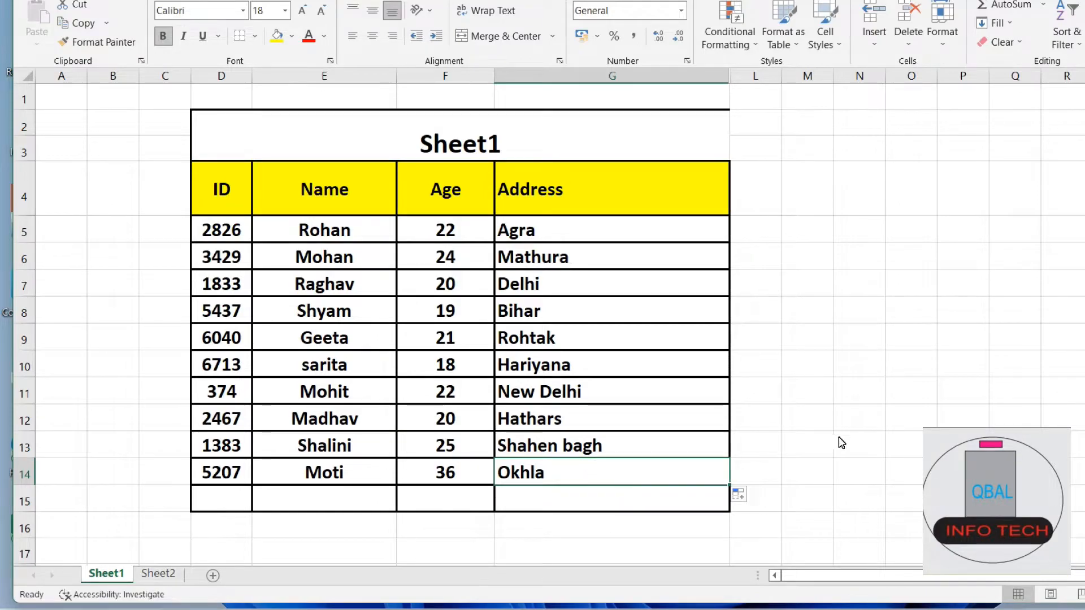
# - Examine the ID column of Sheet1 against the Name column and the addresses in column G
pyautogui.click(224, 189)
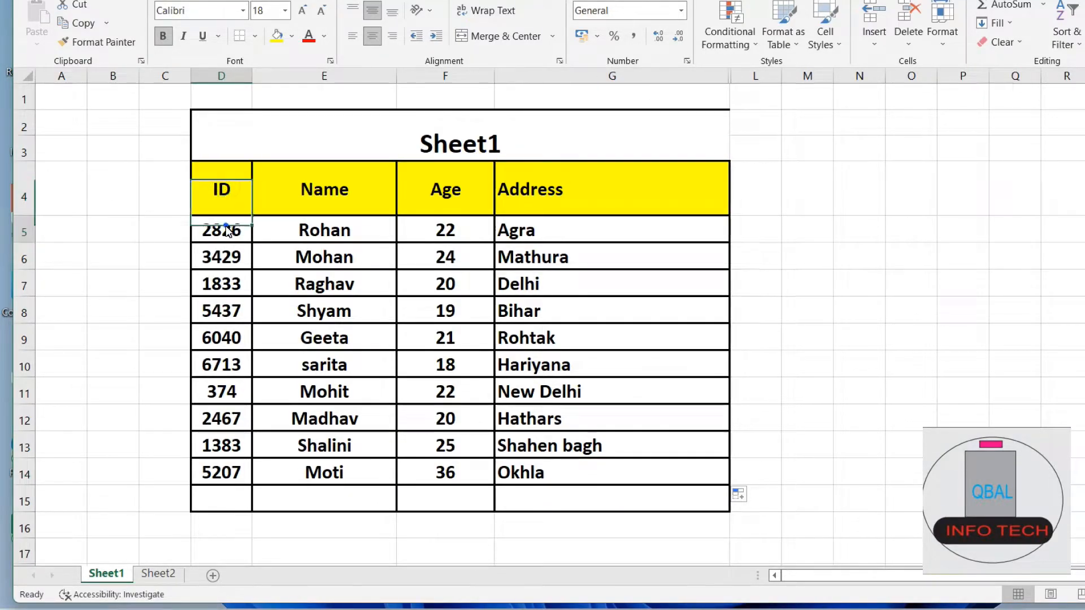
pyautogui.click(225, 227)
pyautogui.click(232, 254)
pyautogui.click(221, 281)
pyautogui.click(222, 308)
pyautogui.click(221, 338)
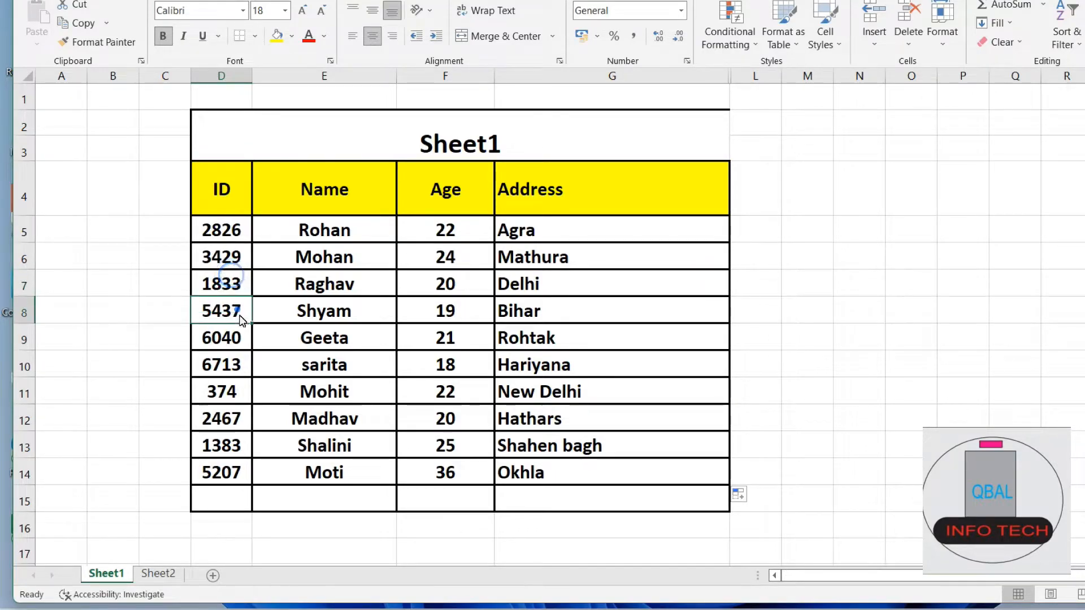
pyautogui.click(222, 346)
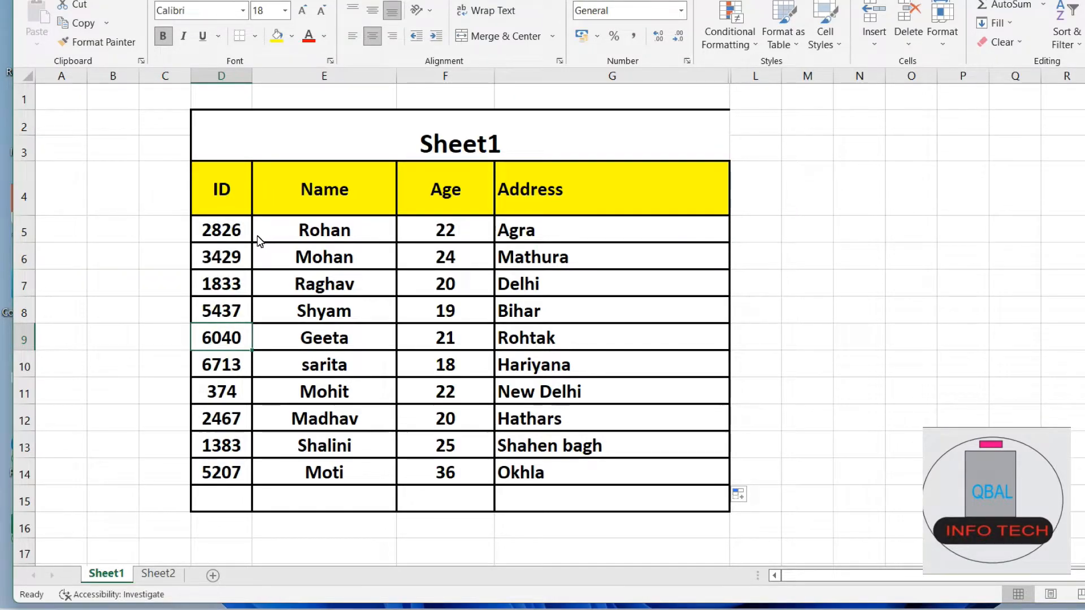
pyautogui.click(243, 237)
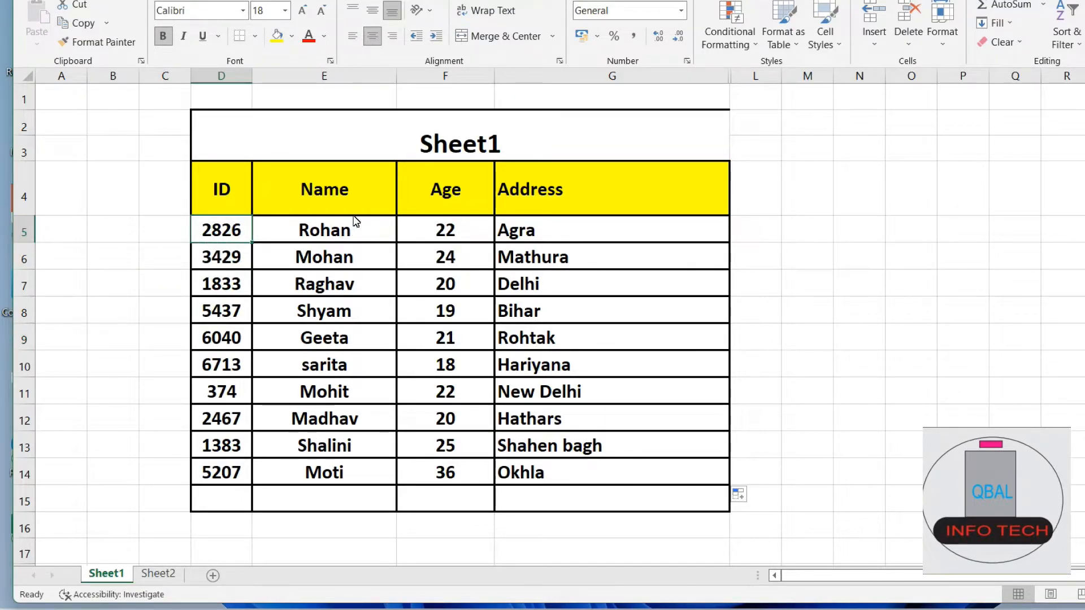
pyautogui.click(343, 192)
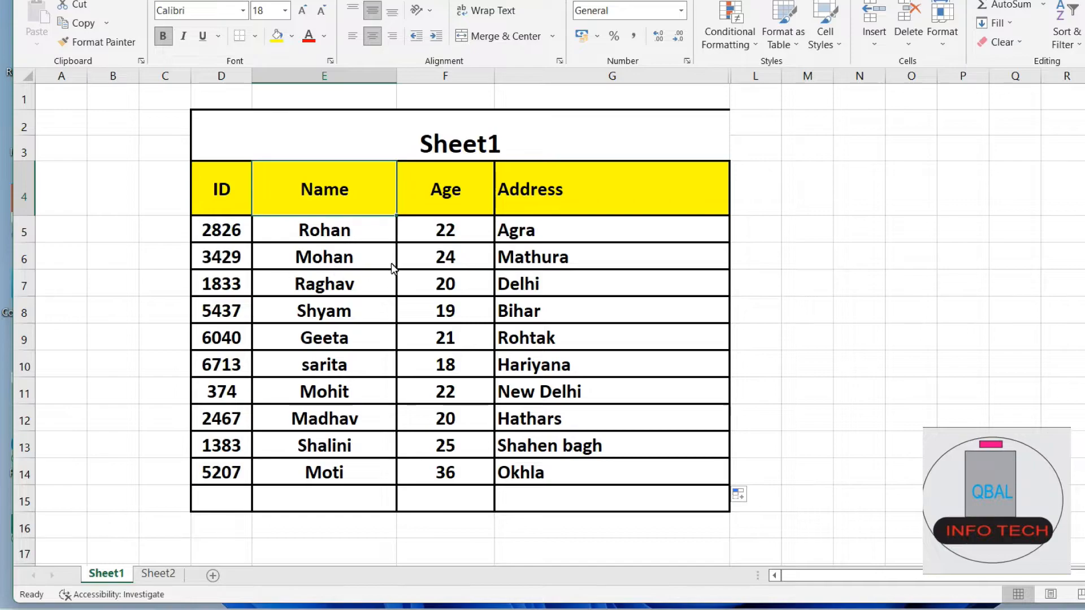
pyautogui.click(234, 235)
pyautogui.click(598, 240)
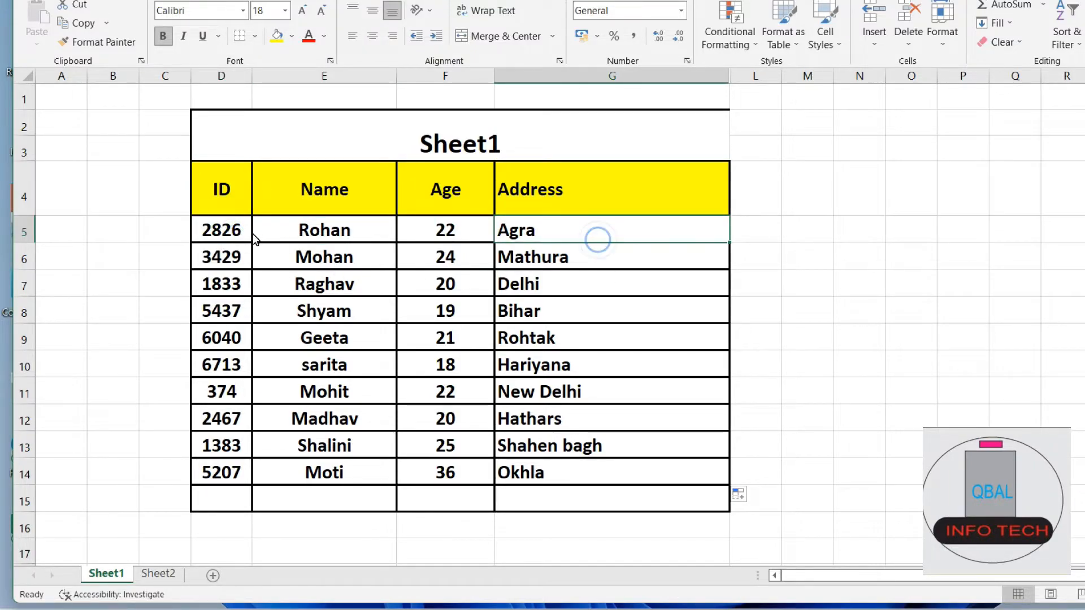
pyautogui.click(223, 260)
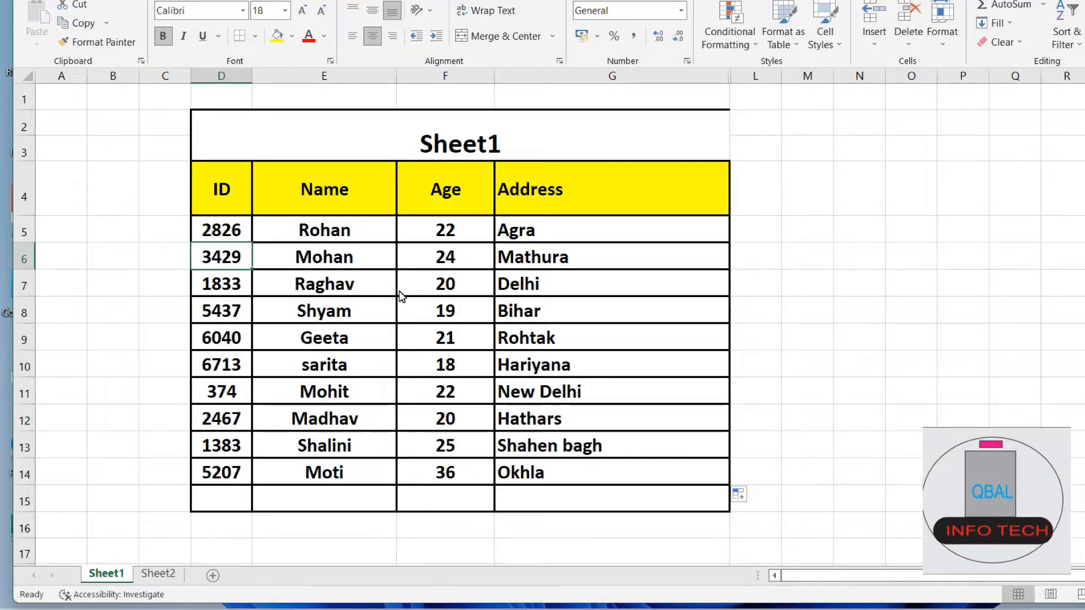
pyautogui.click(598, 236)
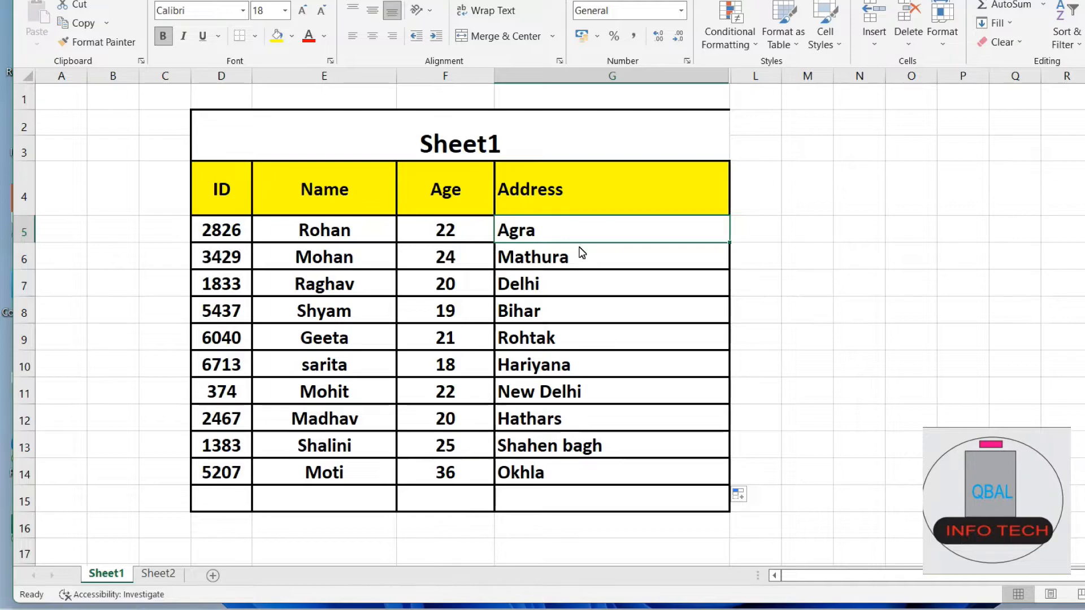
# - Open the G5 formula in Sheet1 and examine its VLOOKUP function and arguments
pyautogui.doubleClick(613, 236)
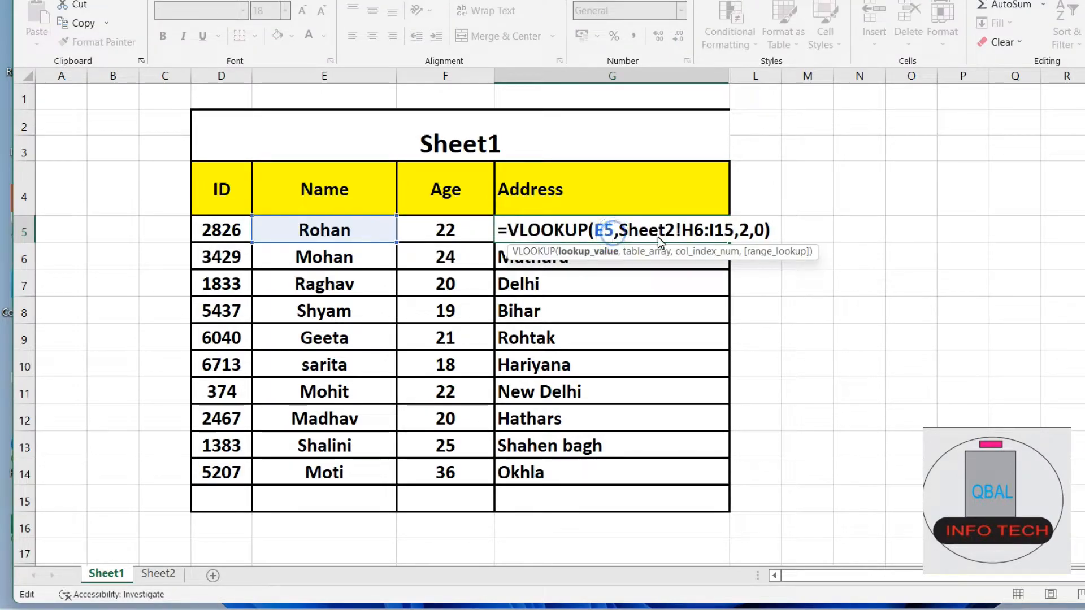
pyautogui.click(526, 230)
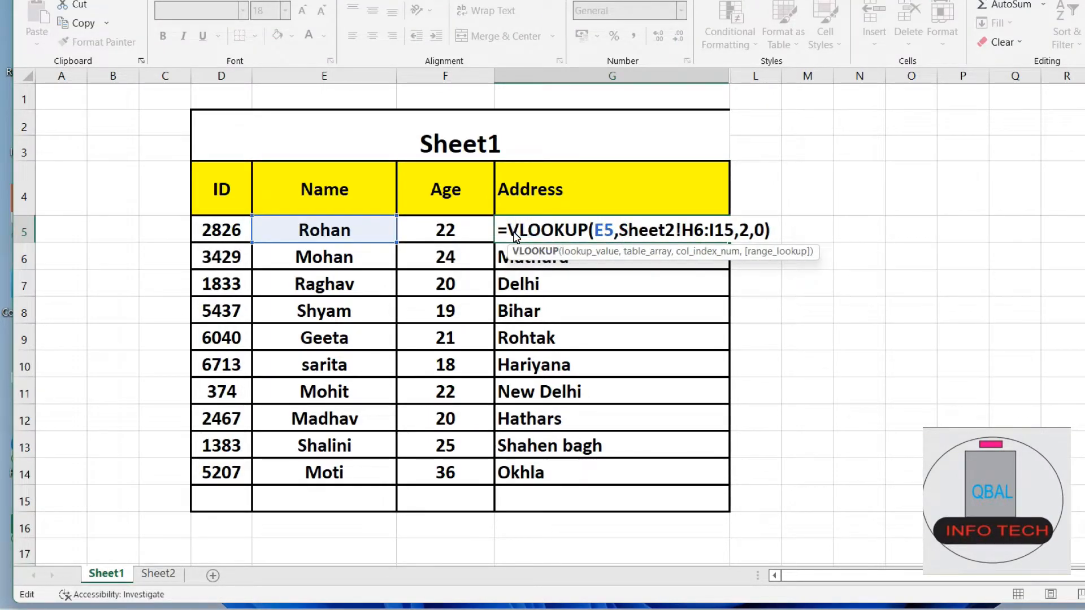
pyautogui.moveTo(504, 227); pyautogui.dragTo(539, 230)
pyautogui.write('G6')
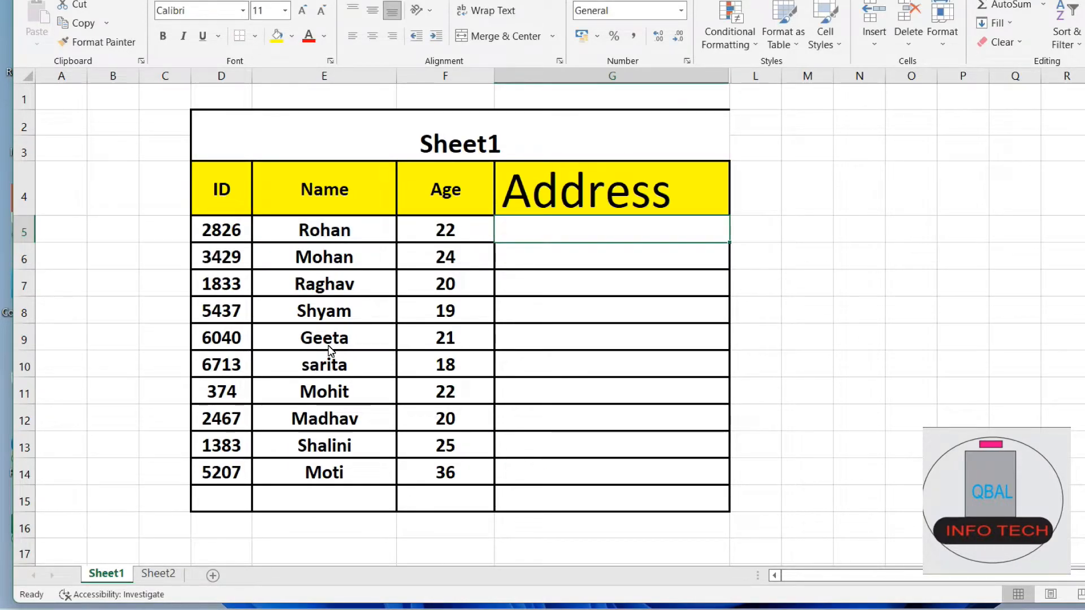
# - Check the name in E9 of Sheet1 against its entry and address in row 10 of Sheet2
pyautogui.click(330, 346)
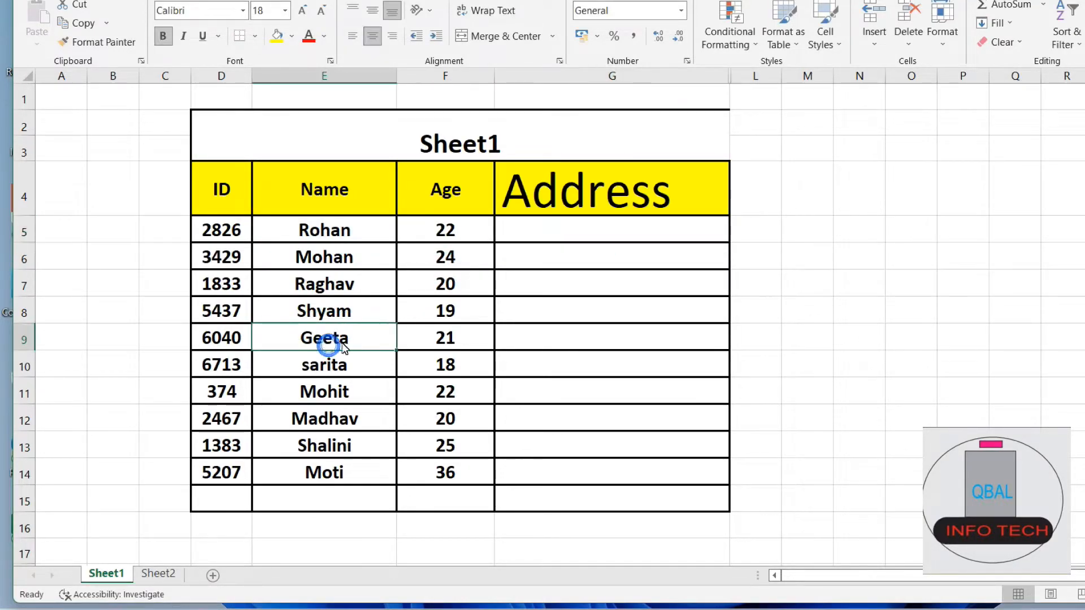
pyautogui.click(571, 339)
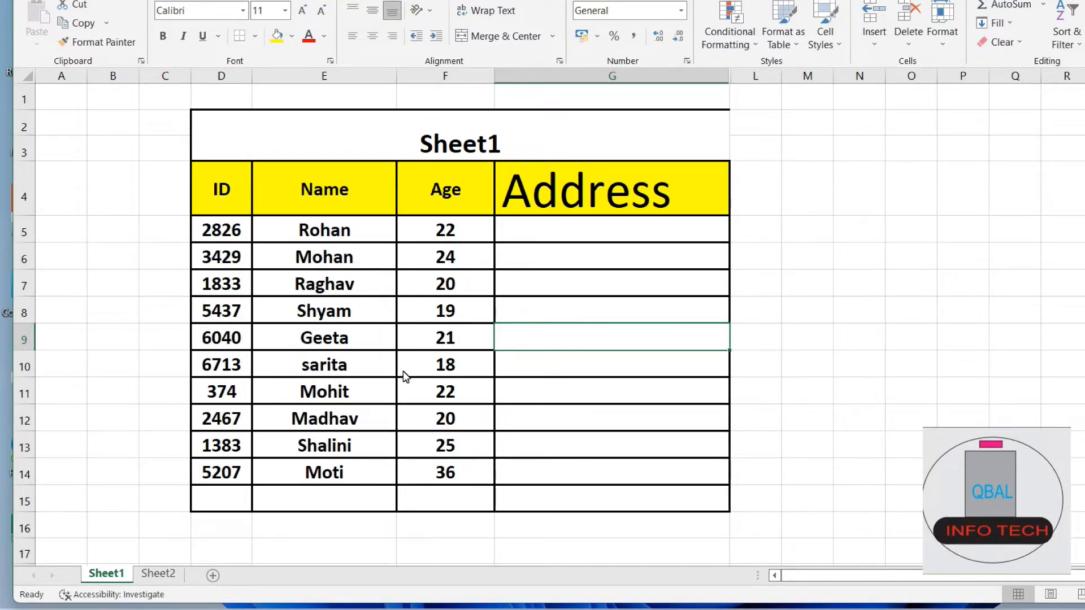
pyautogui.click(227, 423)
pyautogui.click(370, 399)
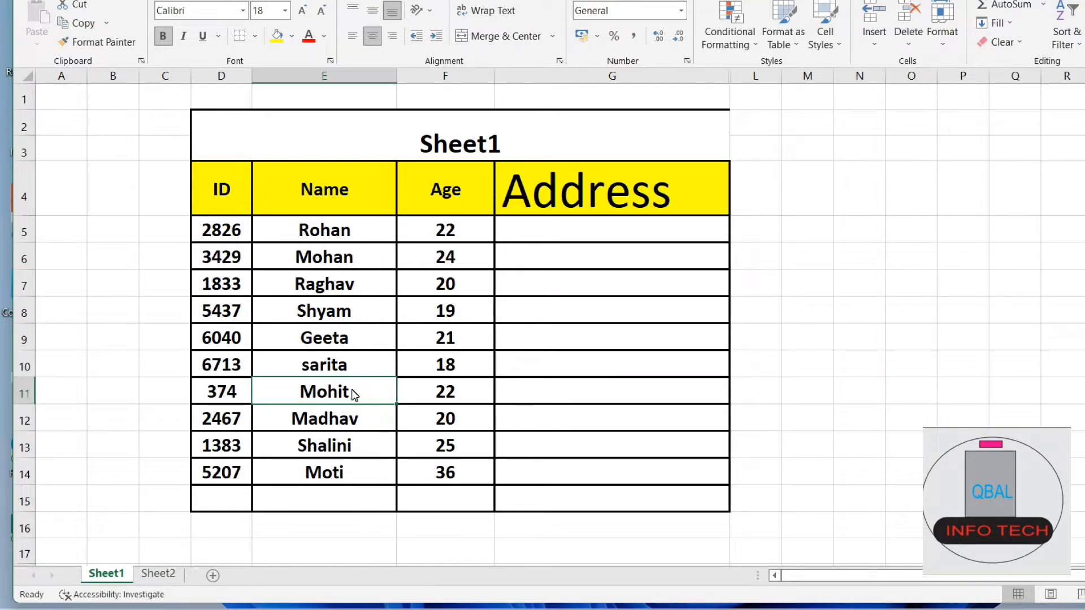
pyautogui.click(163, 574)
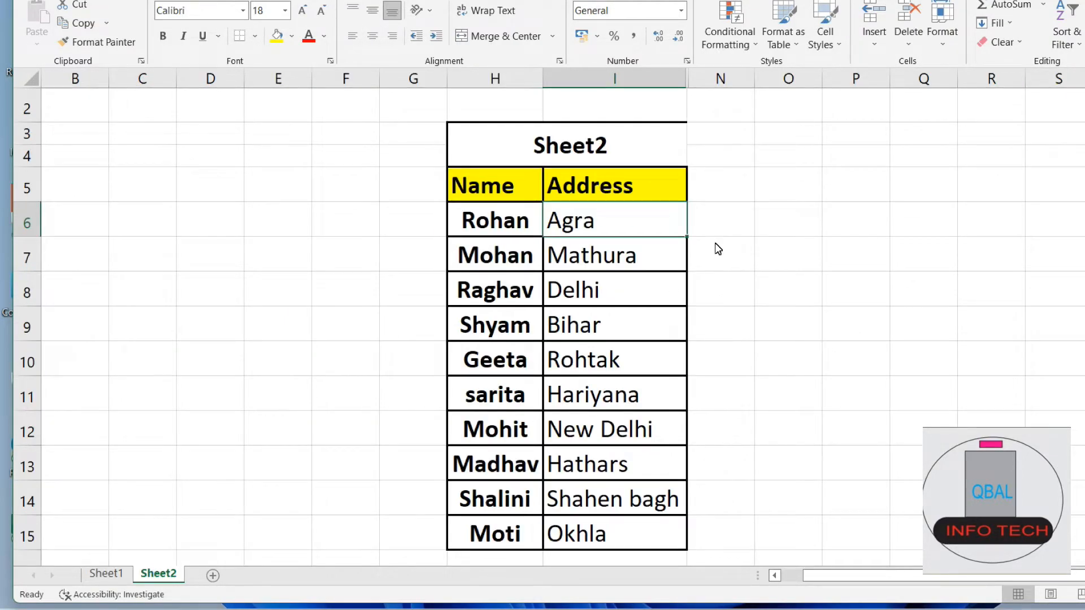
pyautogui.click(530, 364)
pyautogui.click(619, 366)
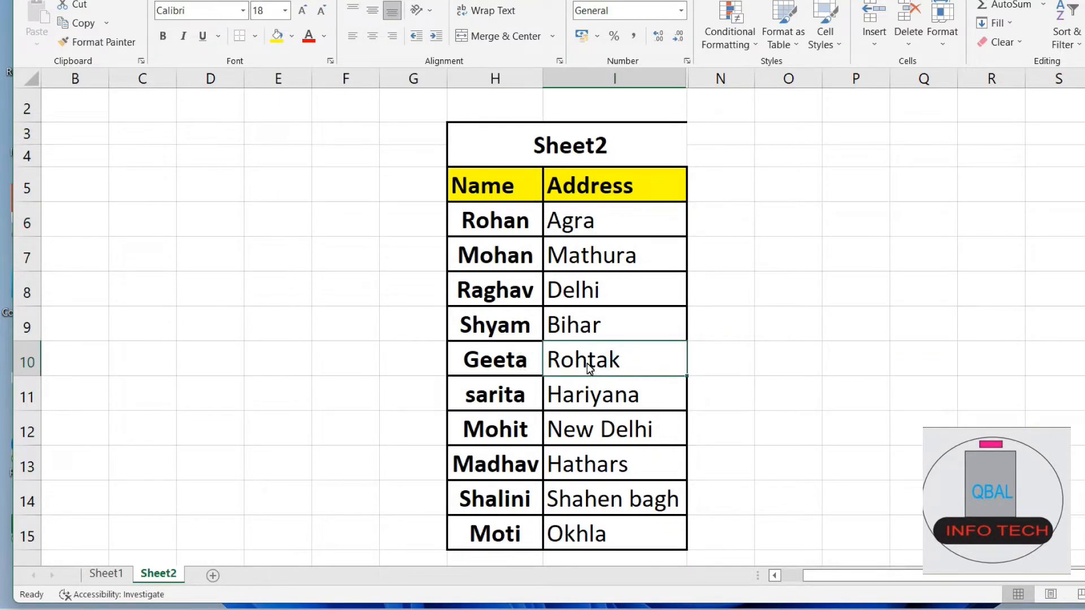
pyautogui.click(533, 361)
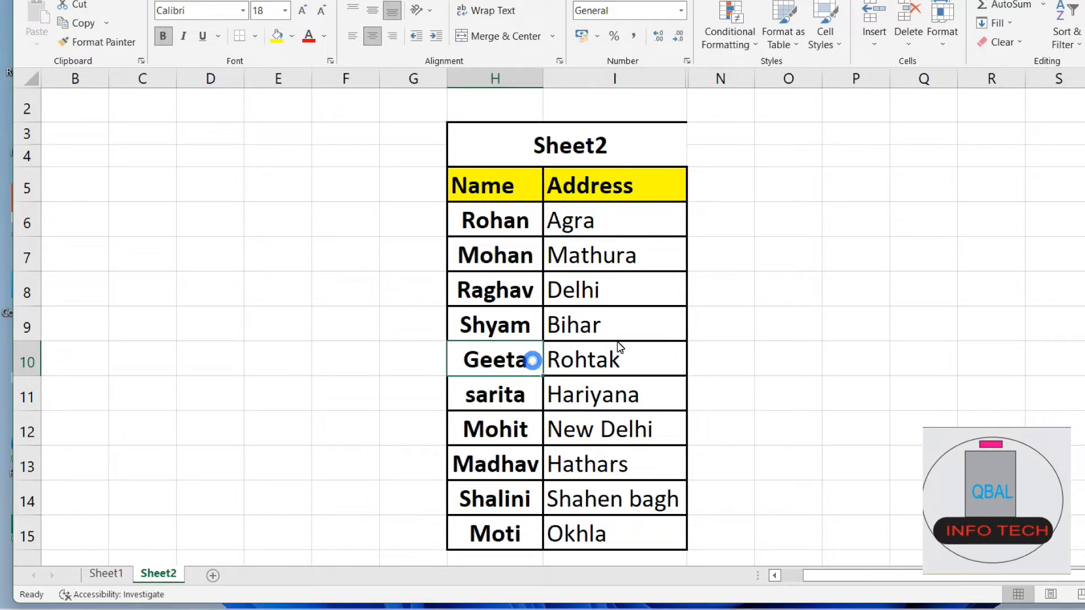
pyautogui.click(601, 364)
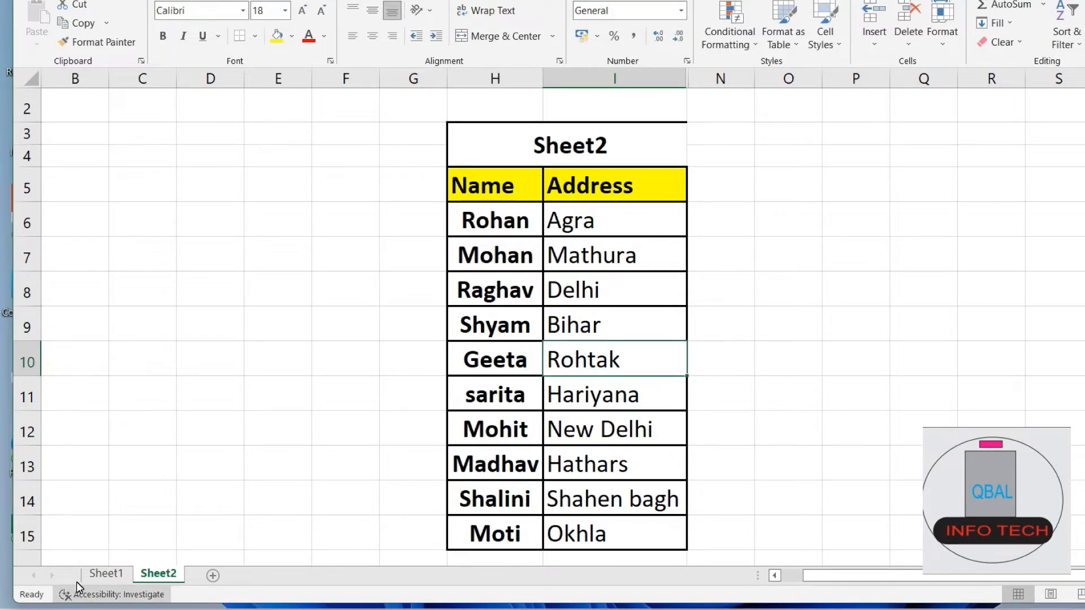
# - Start a VLOOKUP formula in G9 of Sheet1 with the name in E9 as the lookup value
pyautogui.click(104, 574)
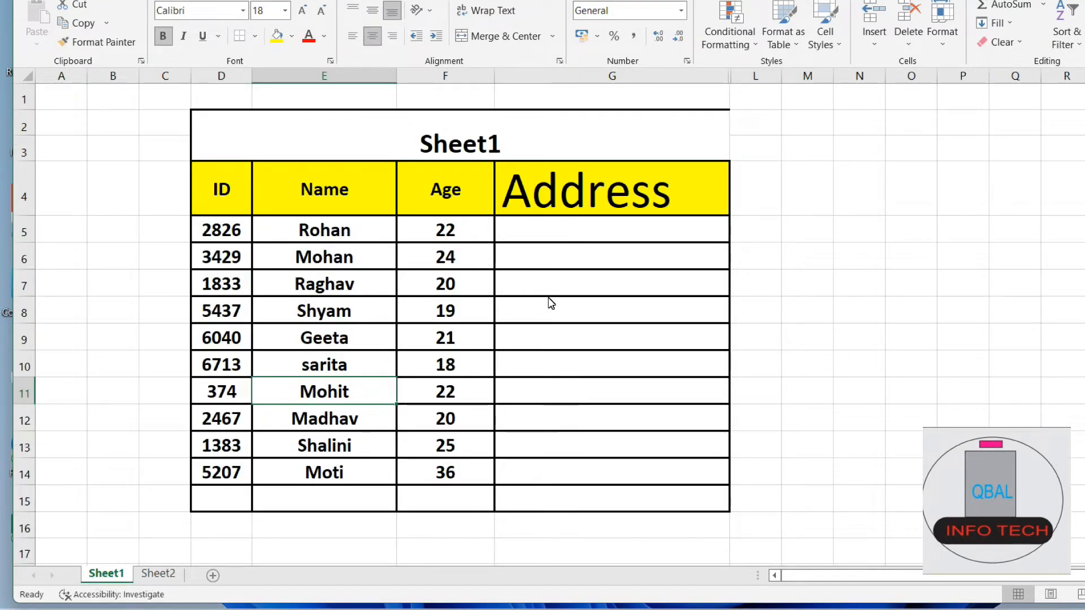
pyautogui.click(551, 335)
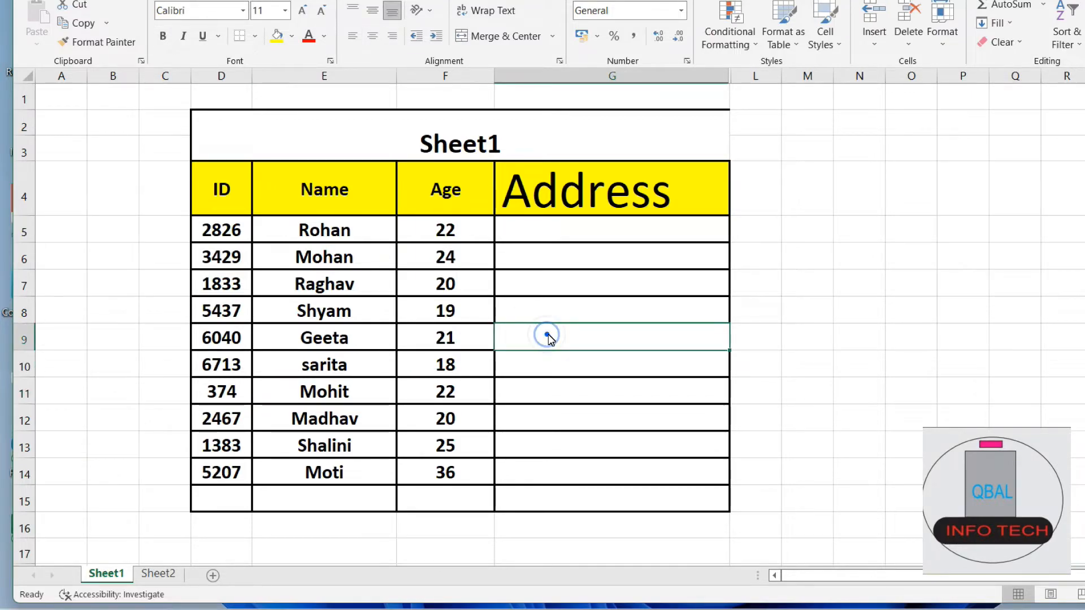
pyautogui.doubleClick(557, 335)
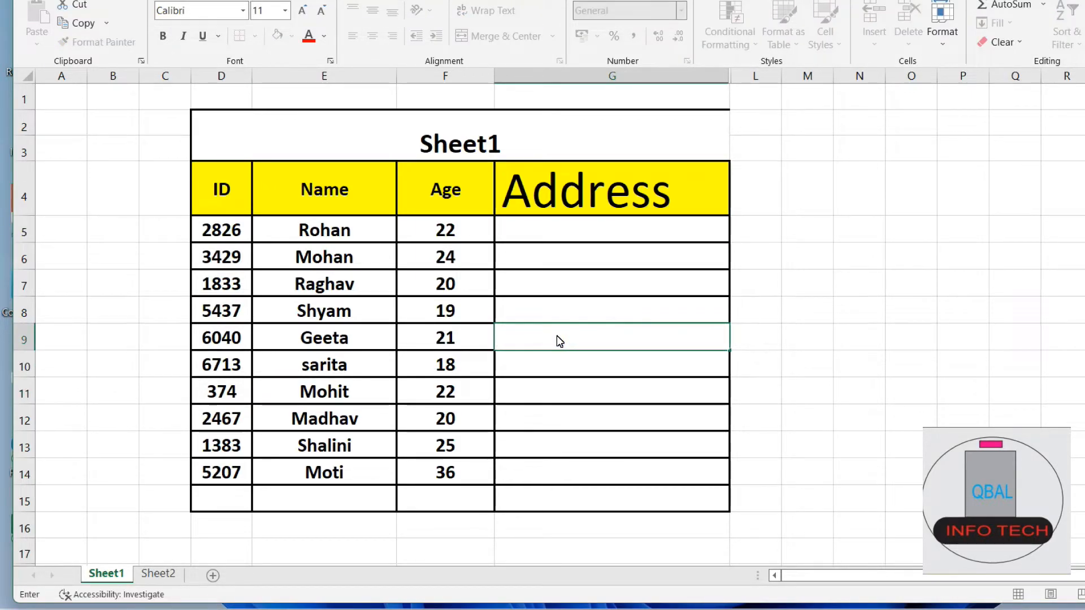
pyautogui.write('=')
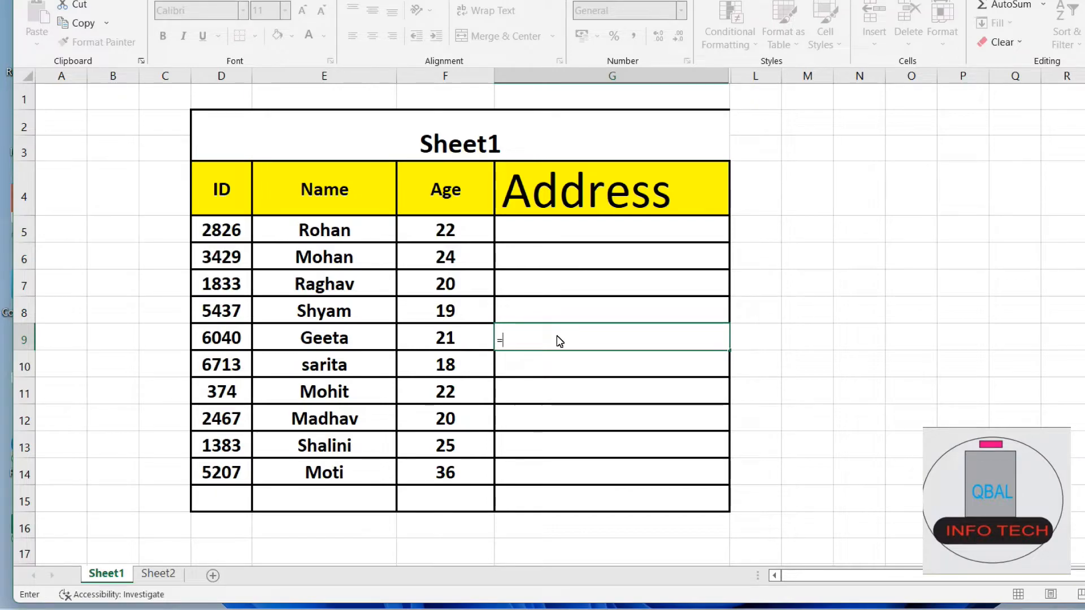
pyautogui.write('vl')
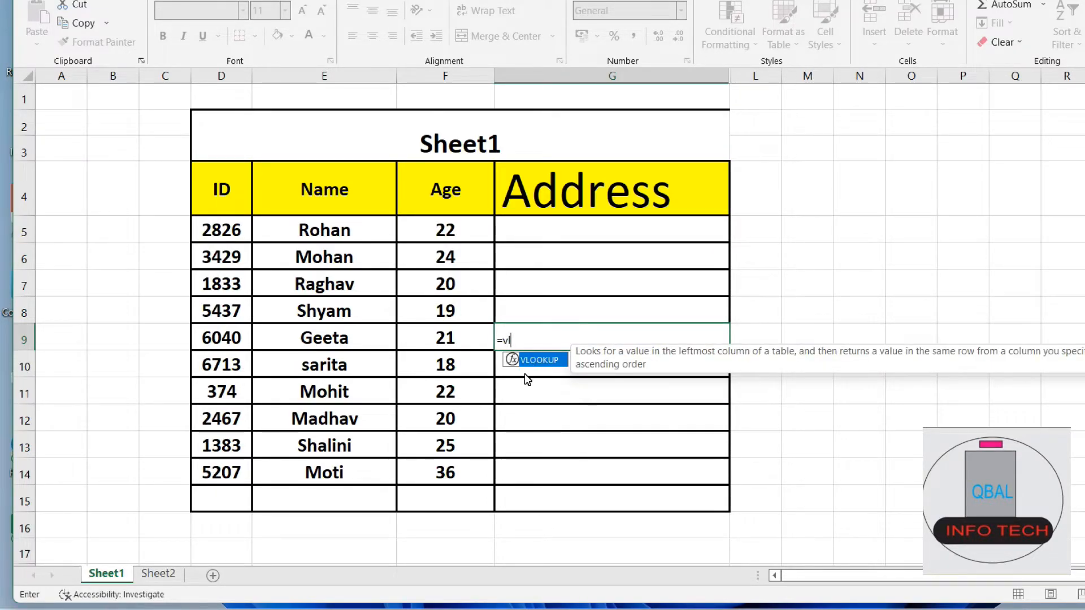
pyautogui.doubleClick(537, 362)
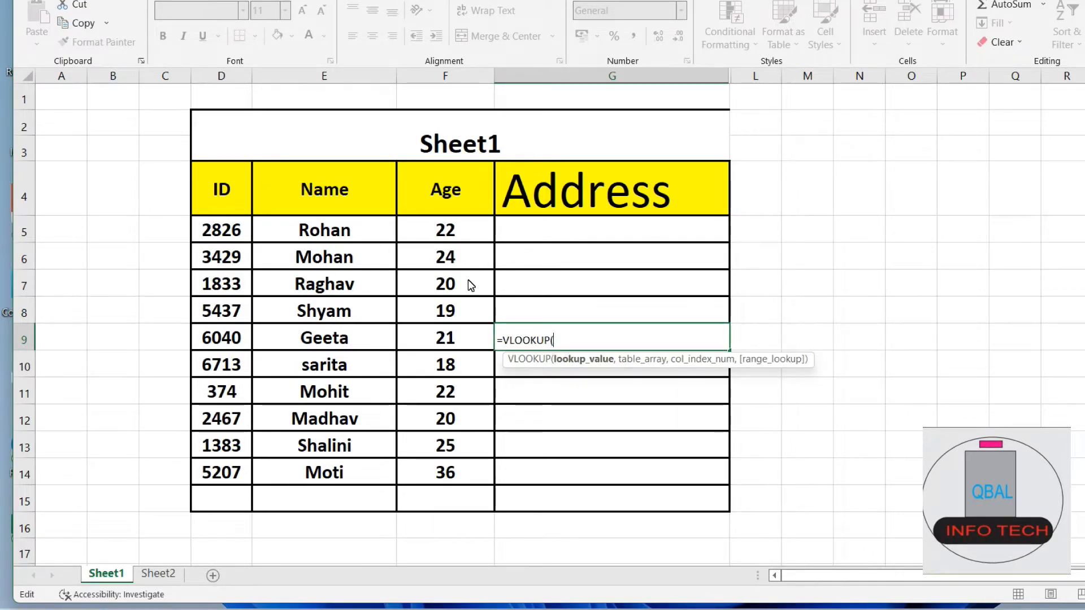
pyautogui.click(322, 341)
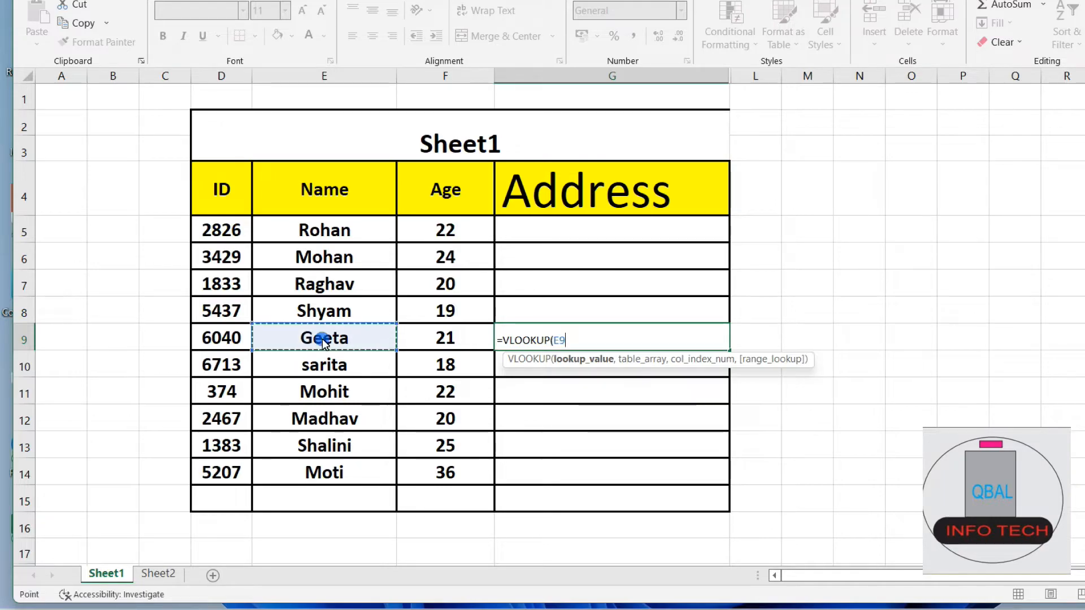
pyautogui.write(',')
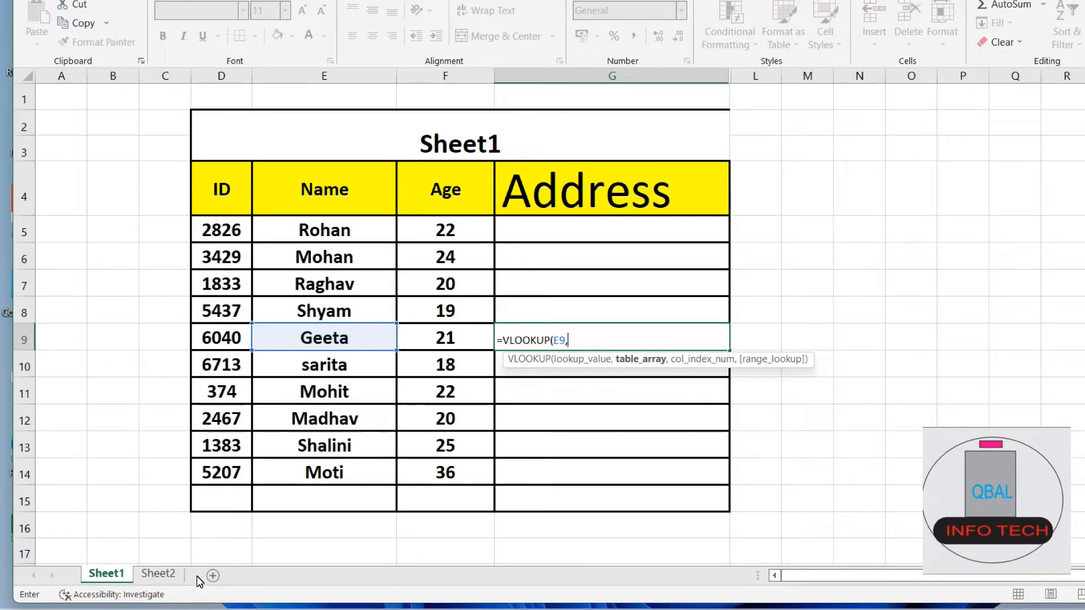
# - Select H6:I15 in Sheet2 as the table array of the G9 VLOOKUP formula
pyautogui.click(159, 574)
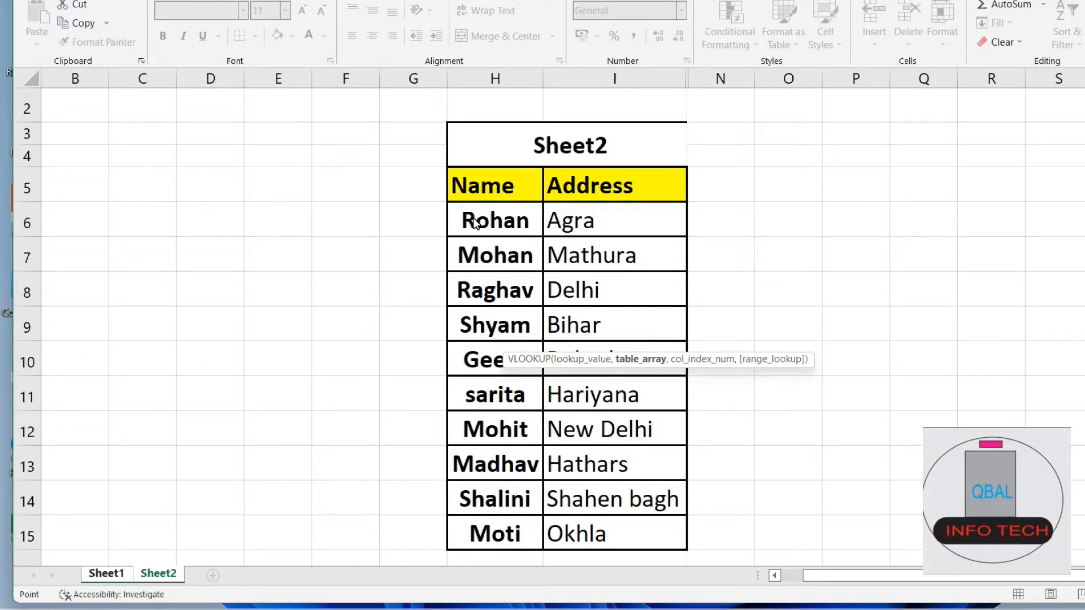
pyautogui.moveTo(468, 359); pyautogui.dragTo(622, 529)
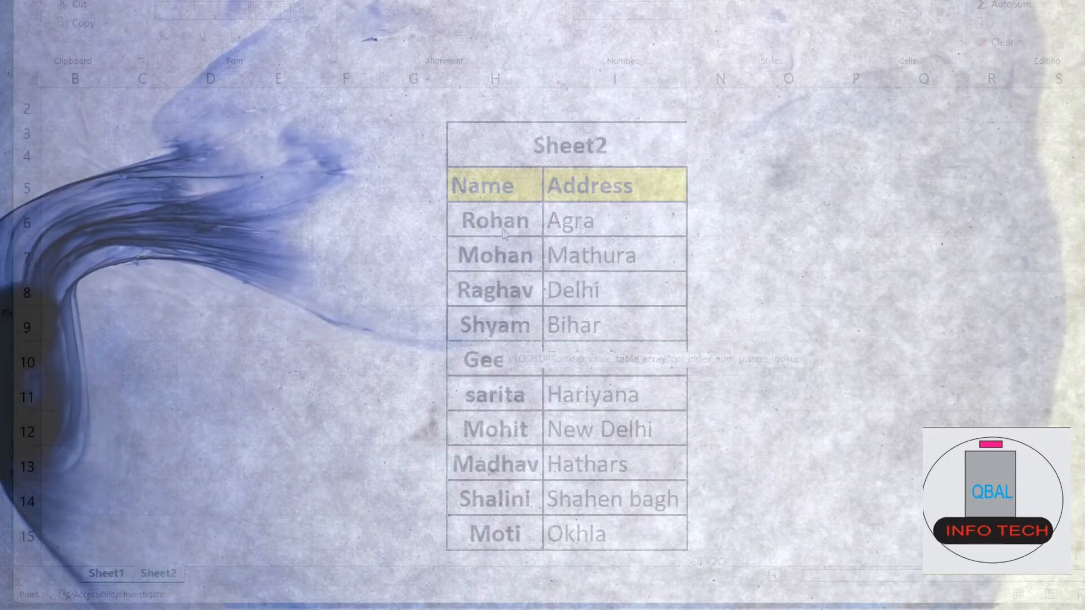
pyautogui.moveTo(608, 523); pyautogui.dragTo(613, 530)
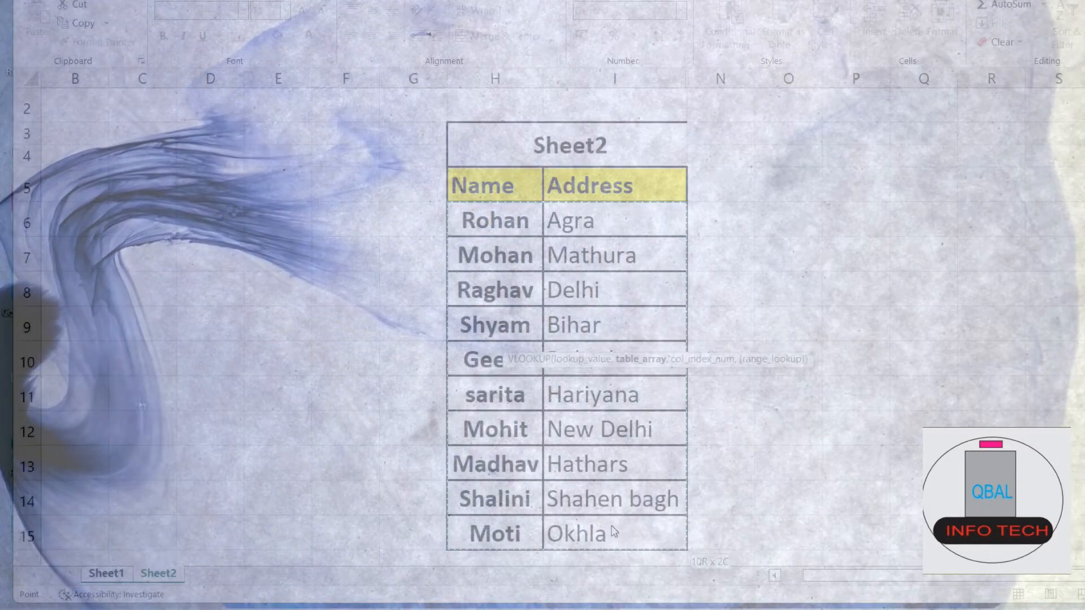
# - Change the G9 formula's table reference to Sheet2!H6:I15, add column index 2 and enter the formula
pyautogui.click(104, 575)
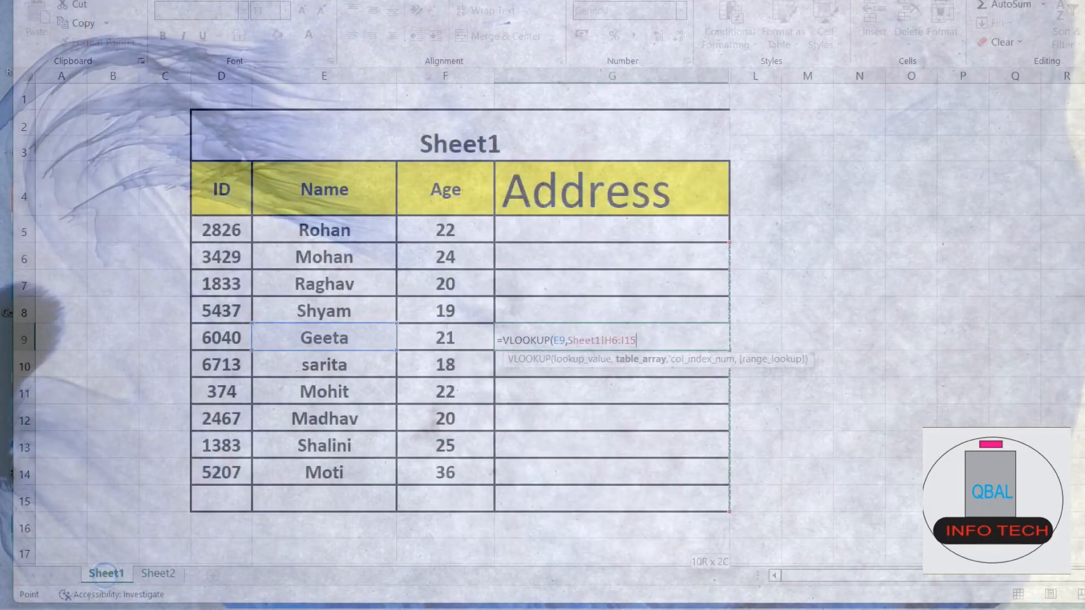
pyautogui.click(603, 341)
pyautogui.press('BackSpace')
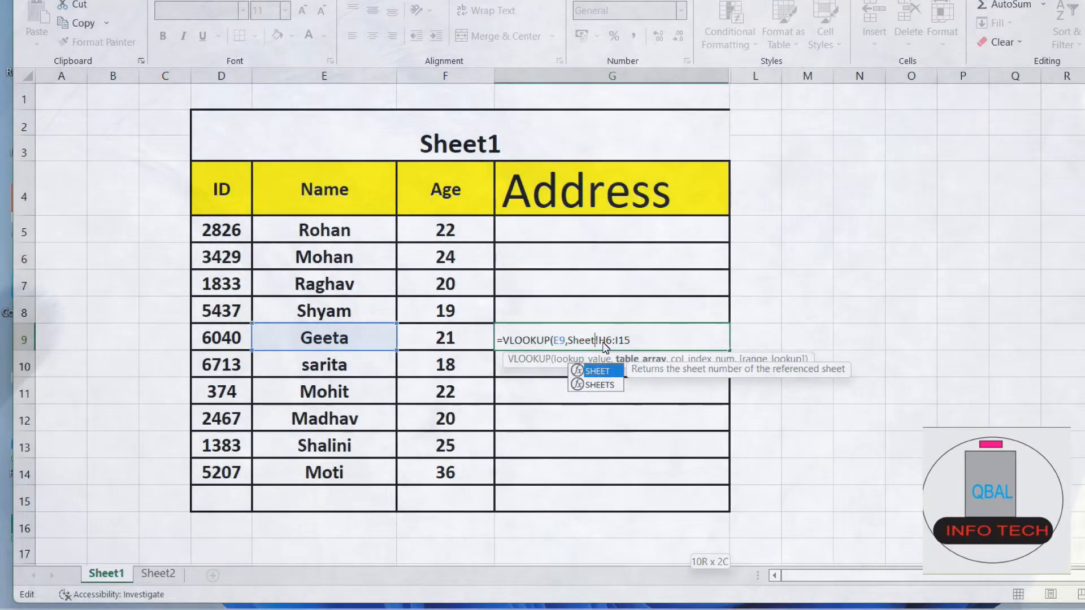
pyautogui.write('2')
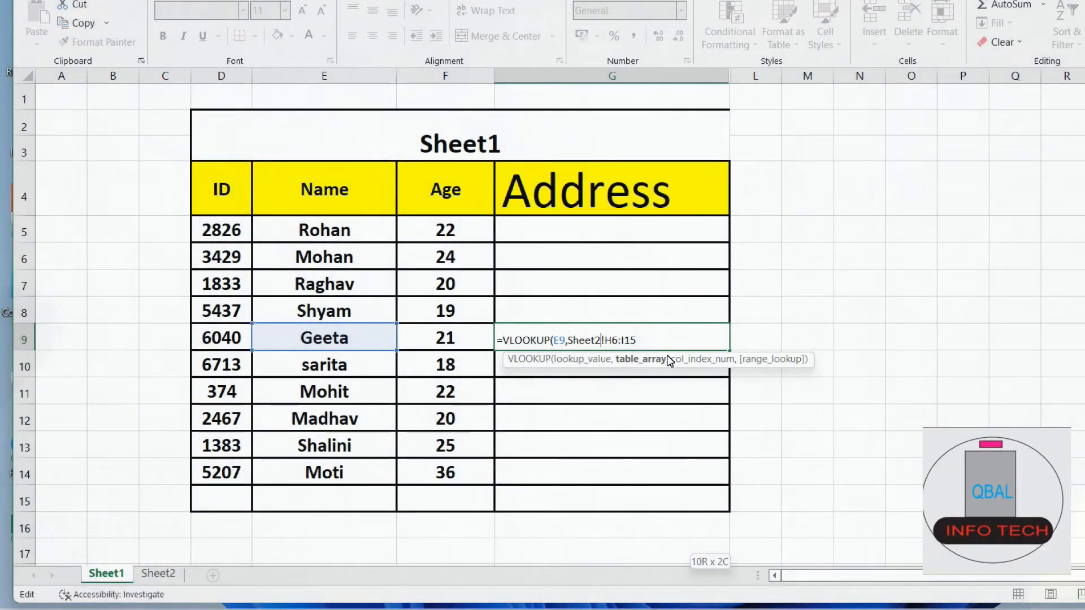
pyautogui.write(',')
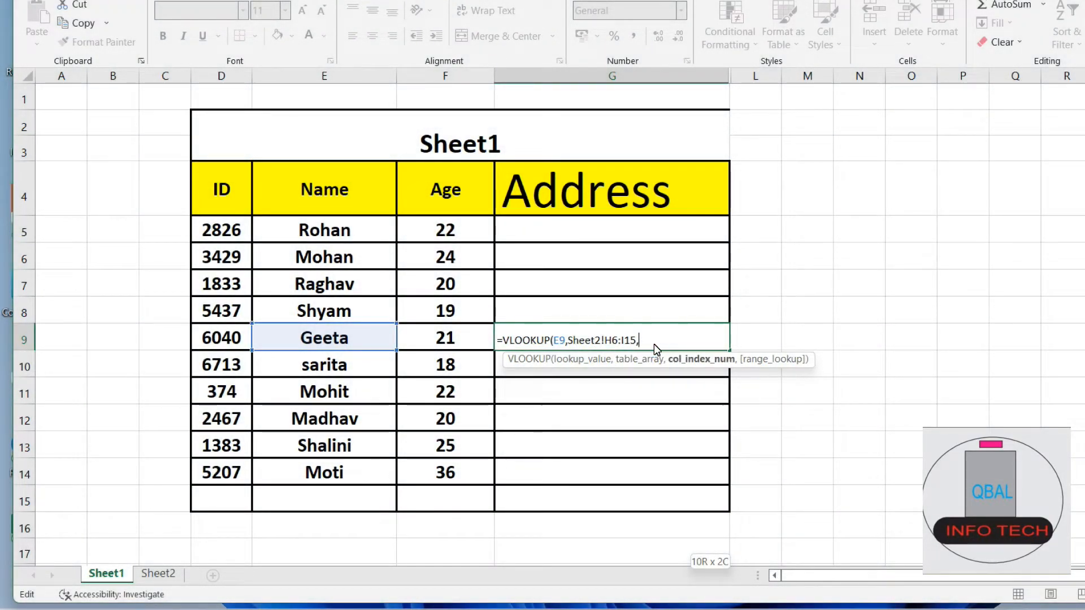
pyautogui.write('2')
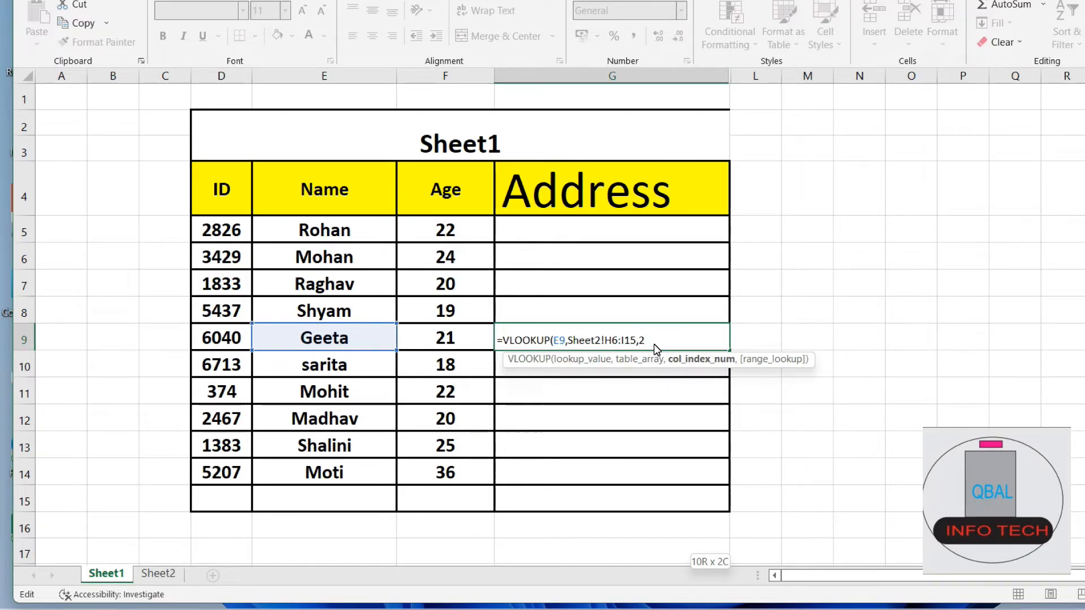
pyautogui.press('Return')
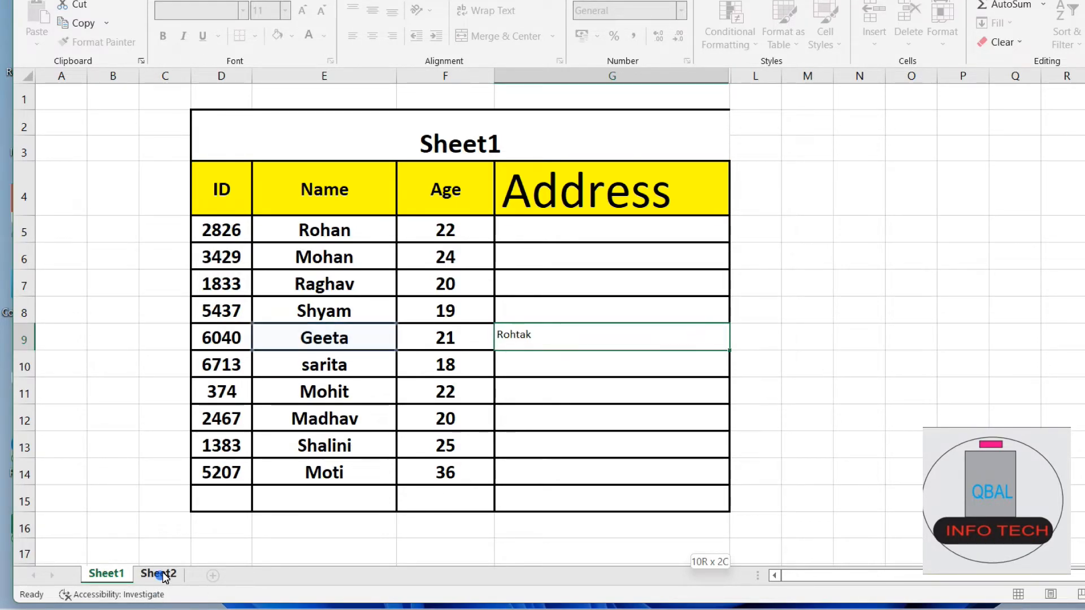
# - Compare the address returned in G9 of Sheet1 with the matching entry in row 10 of Sheet2
pyautogui.click(157, 573)
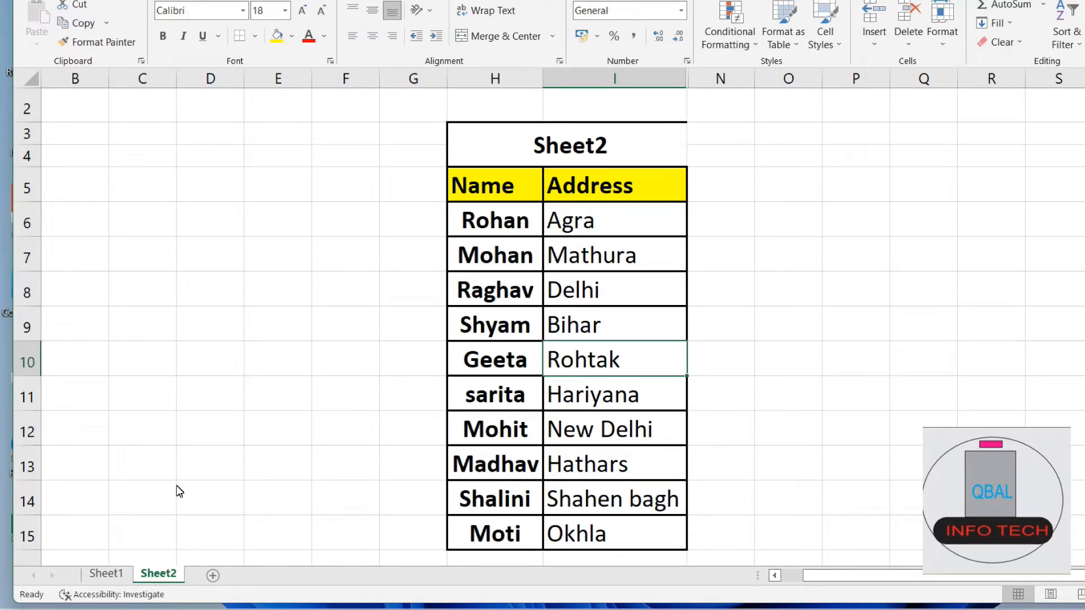
pyautogui.click(110, 572)
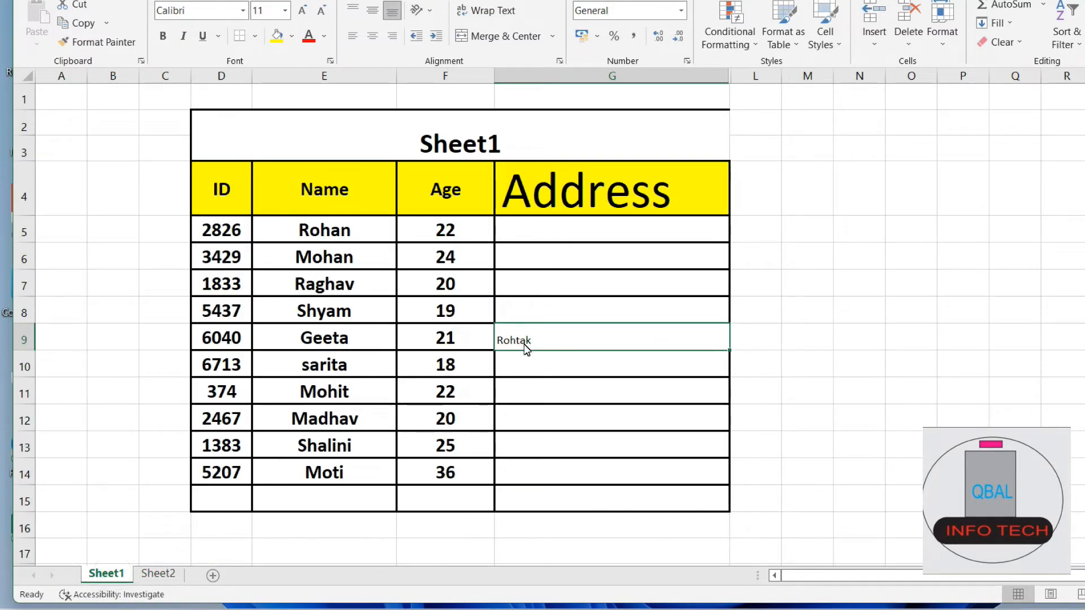
pyautogui.click(547, 339)
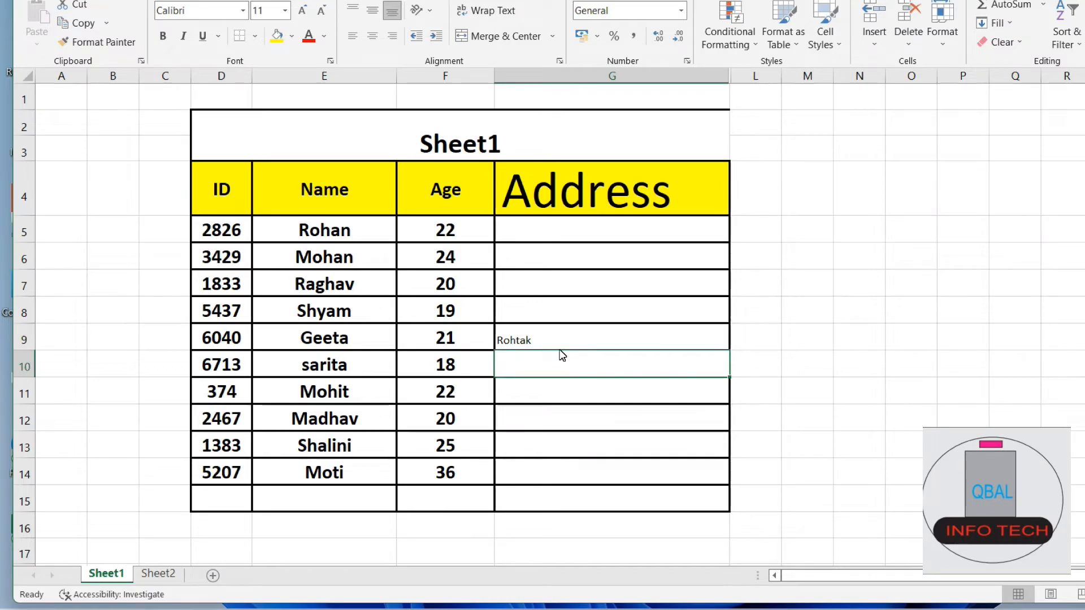
pyautogui.click(567, 350)
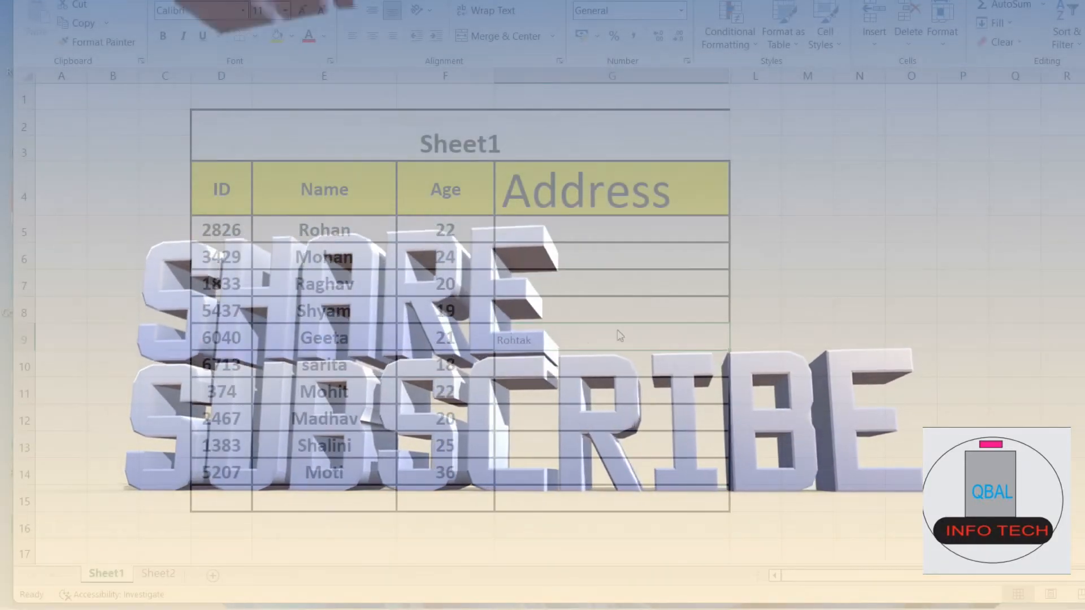
# - Add 0 as the range lookup argument of the G9 VLOOKUP formula and enter it
pyautogui.doubleClick(536, 339)
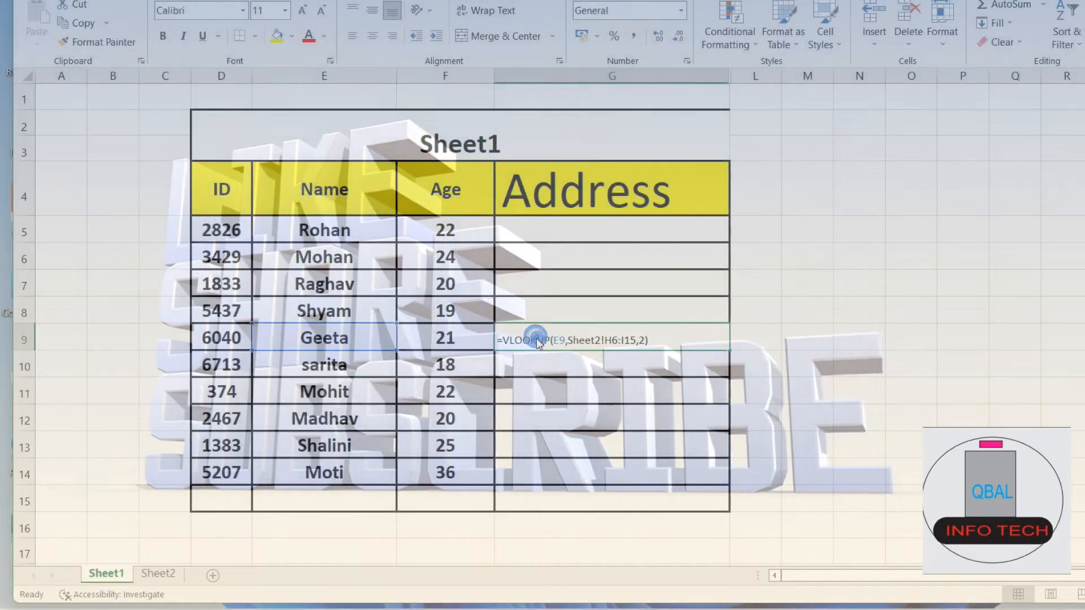
pyautogui.click(641, 342)
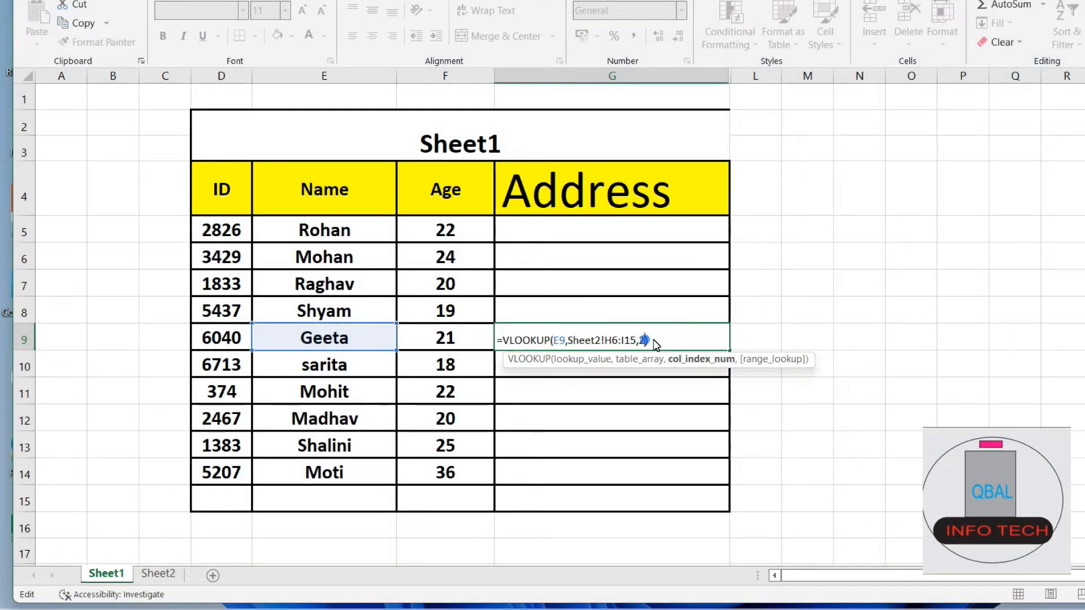
pyautogui.write(',0')
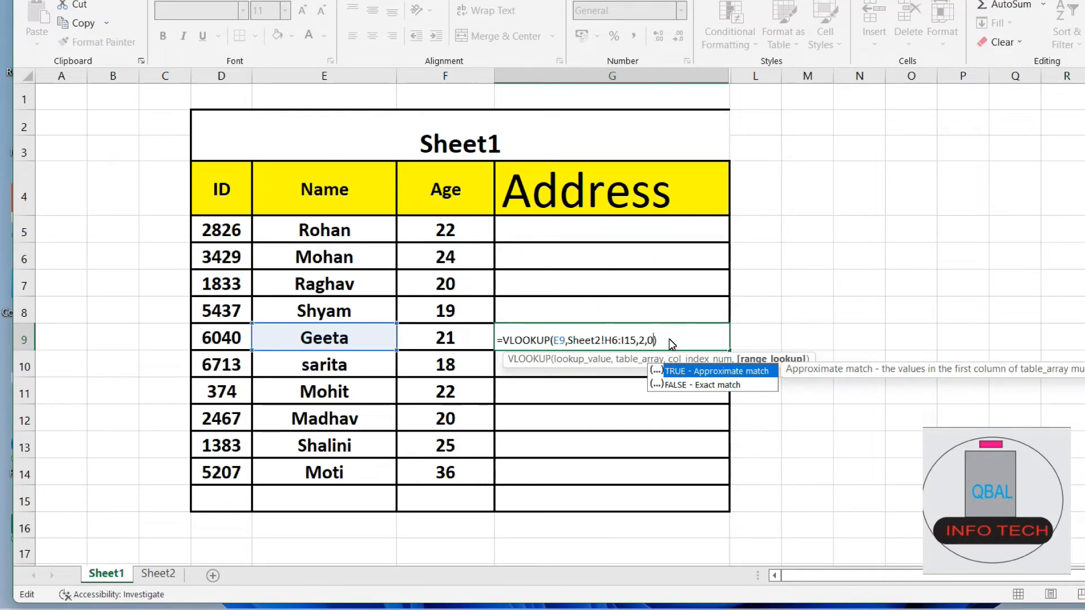
pyautogui.press('Return')
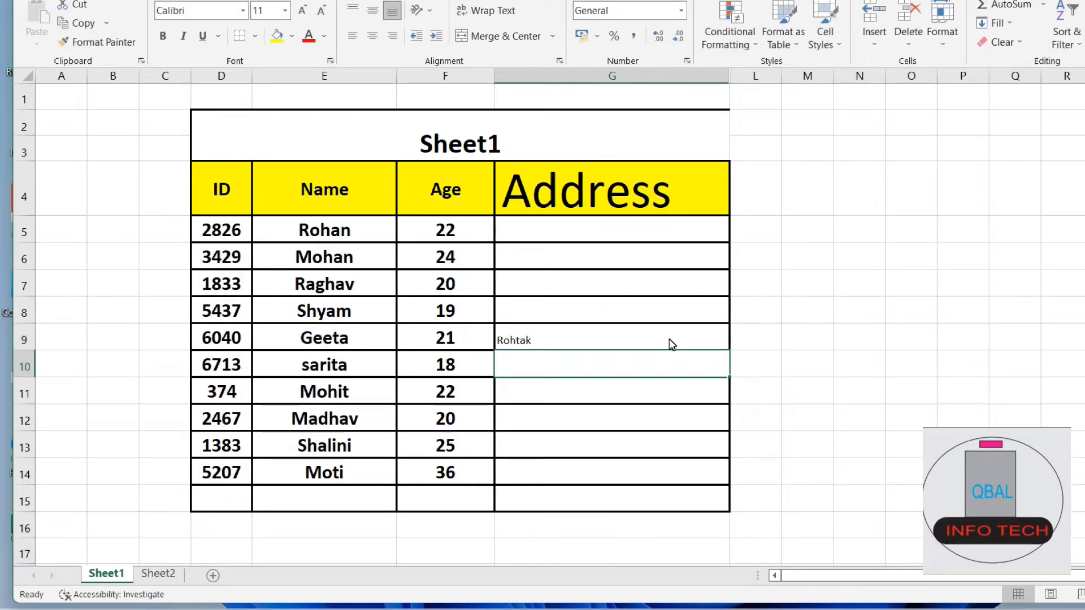
# - Format the whole Address column G of Sheet1 as bold with font size 18
pyautogui.click(612, 76)
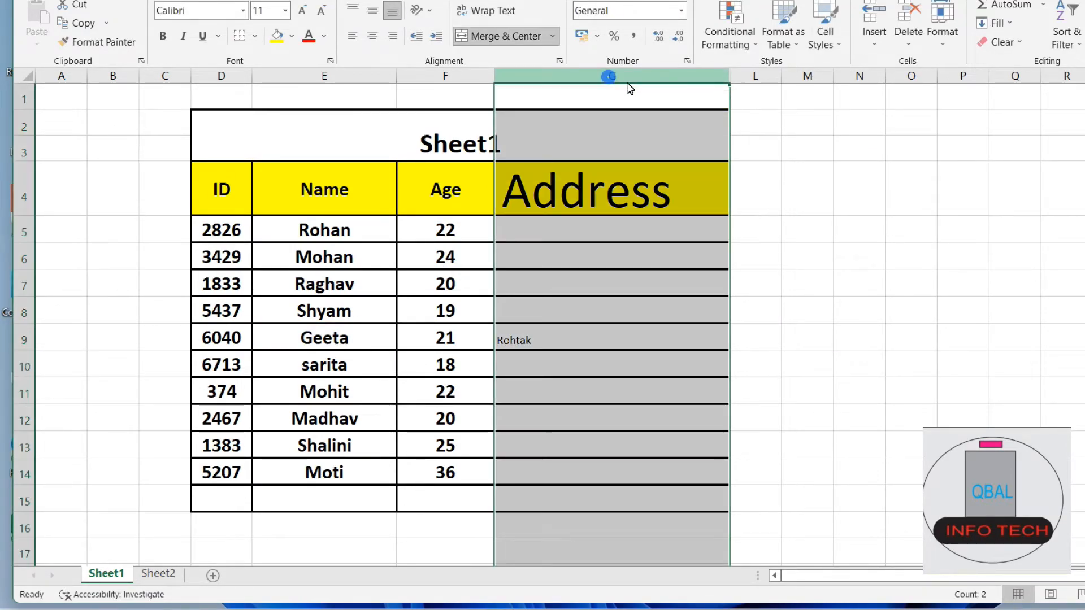
pyautogui.click(164, 37)
pyautogui.click(285, 10)
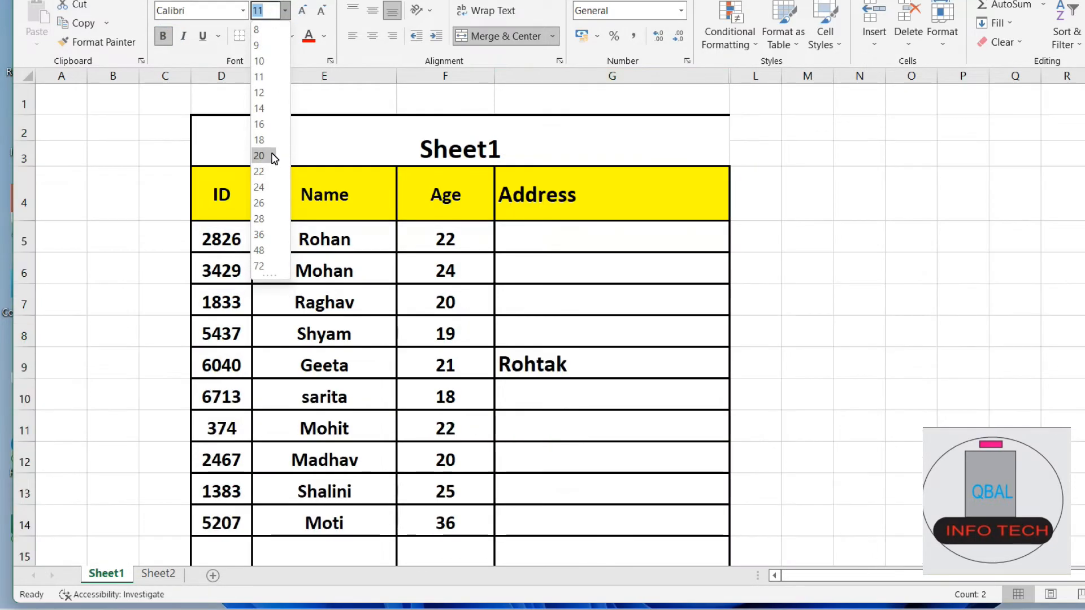
pyautogui.click(266, 140)
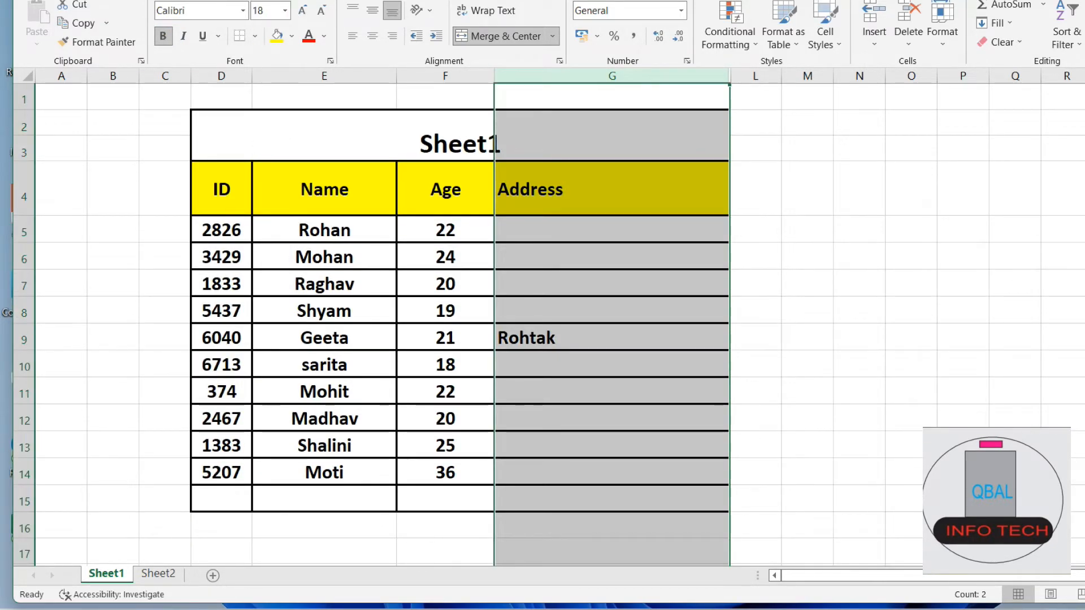
pyautogui.scroll(3, 554, 316)
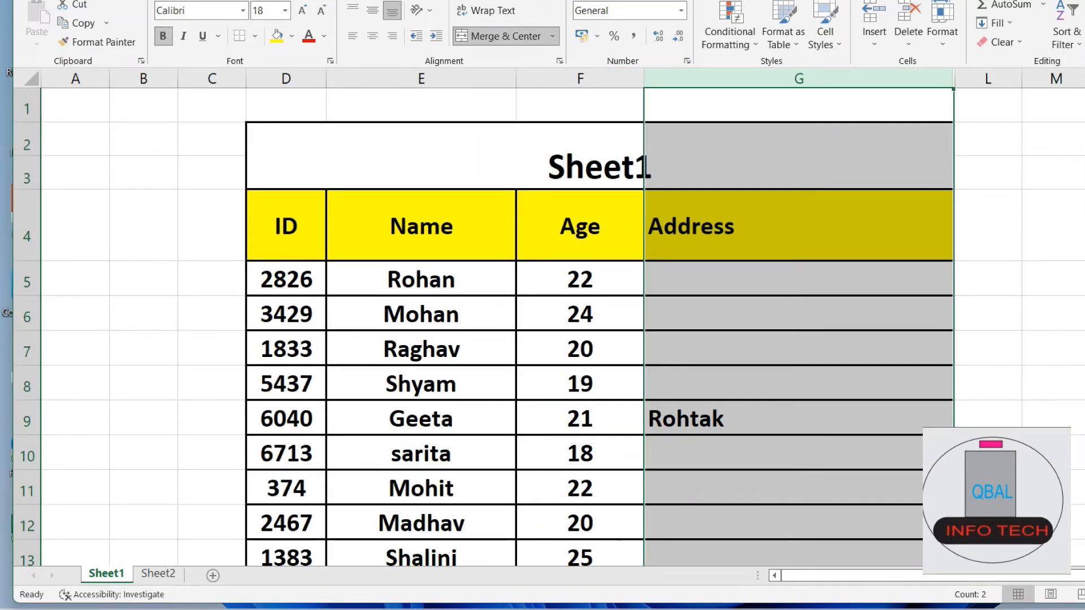
pyautogui.scroll(-3, 554, 316)
pyautogui.scroll(3, 864, 404)
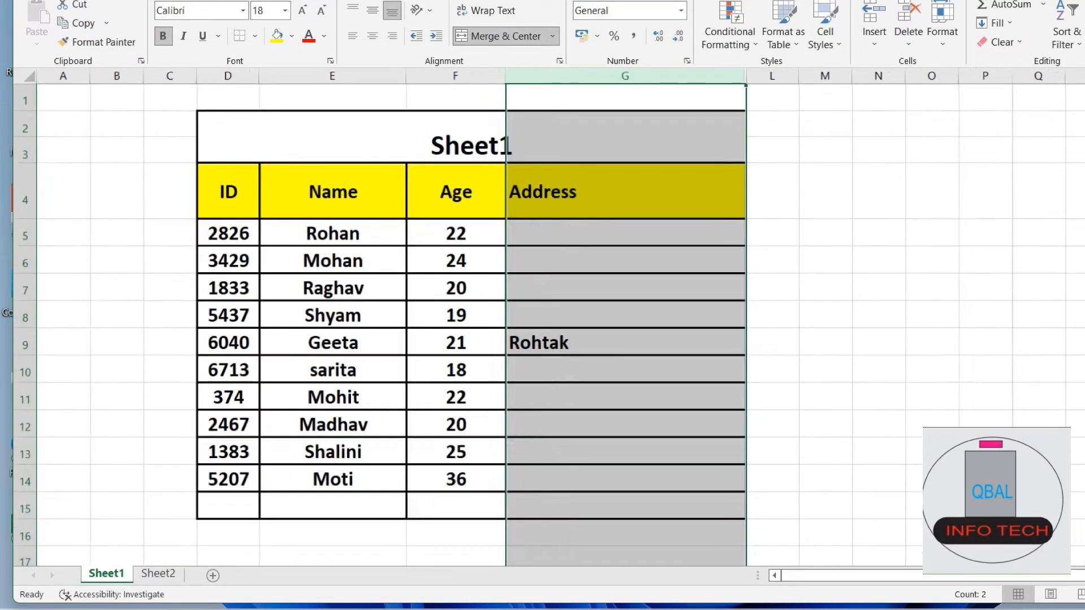
pyautogui.click(864, 404)
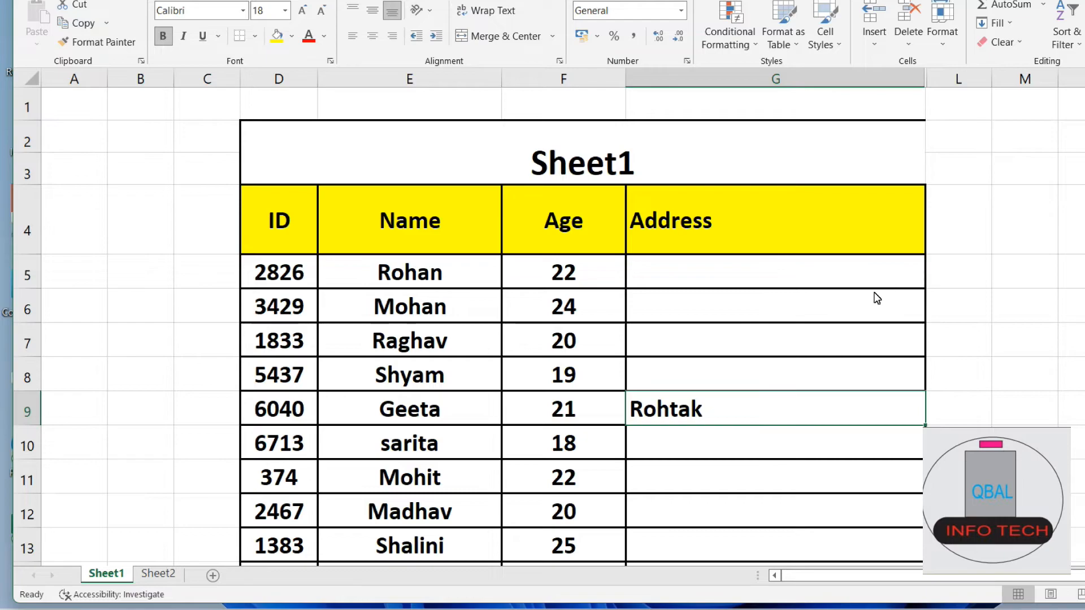
# - Fill the G9 VLOOKUP formula down through G14
pyautogui.scroll(-1, 883, 283)
pyautogui.scroll(-1, 584, 311)
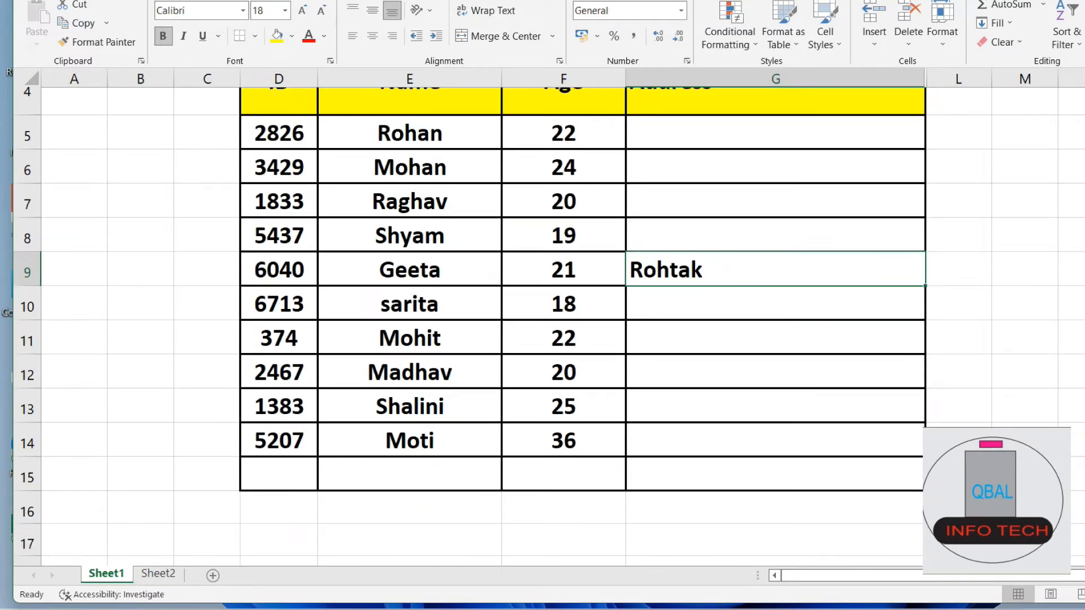
pyautogui.click(706, 269)
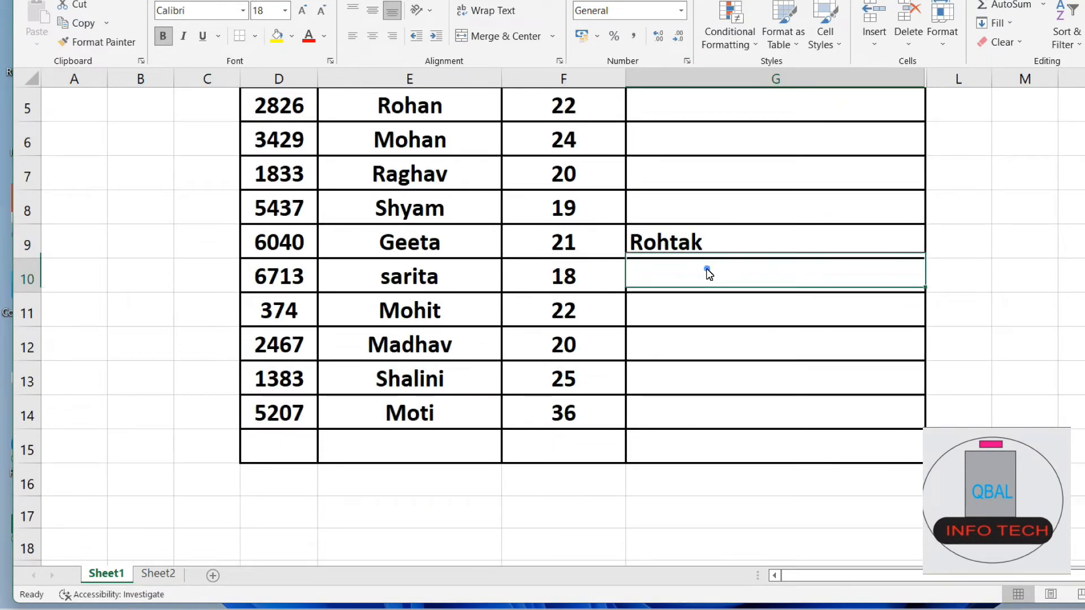
pyautogui.click(836, 240)
pyautogui.moveTo(925, 258); pyautogui.dragTo(916, 419)
pyautogui.click(785, 138)
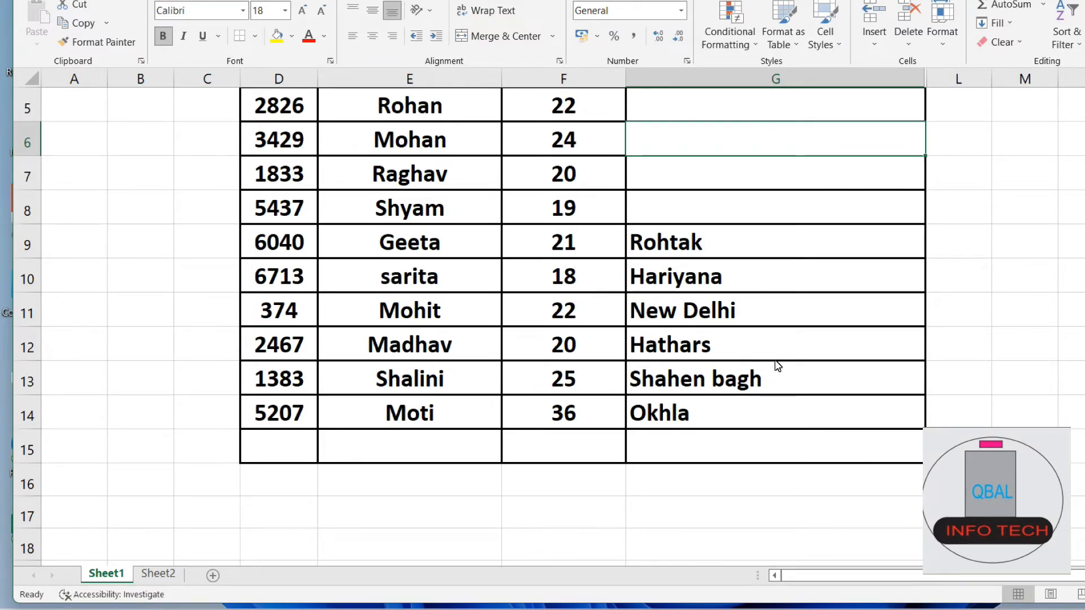
# - Review the ID, name and age in row 12 alongside the looked-up address, and check the rest of the table
pyautogui.click(252, 354)
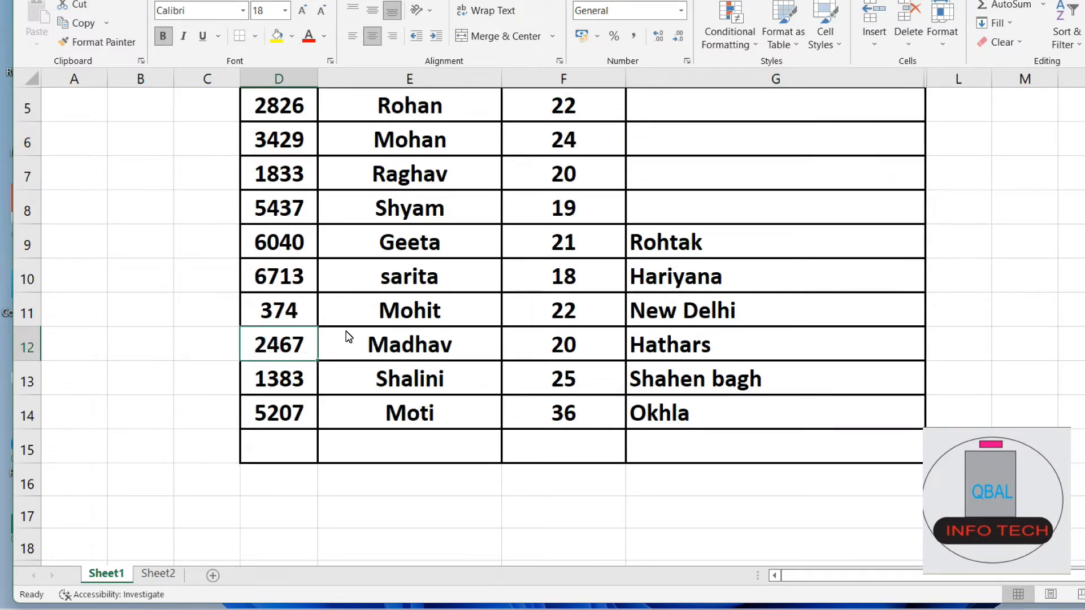
pyautogui.click(397, 346)
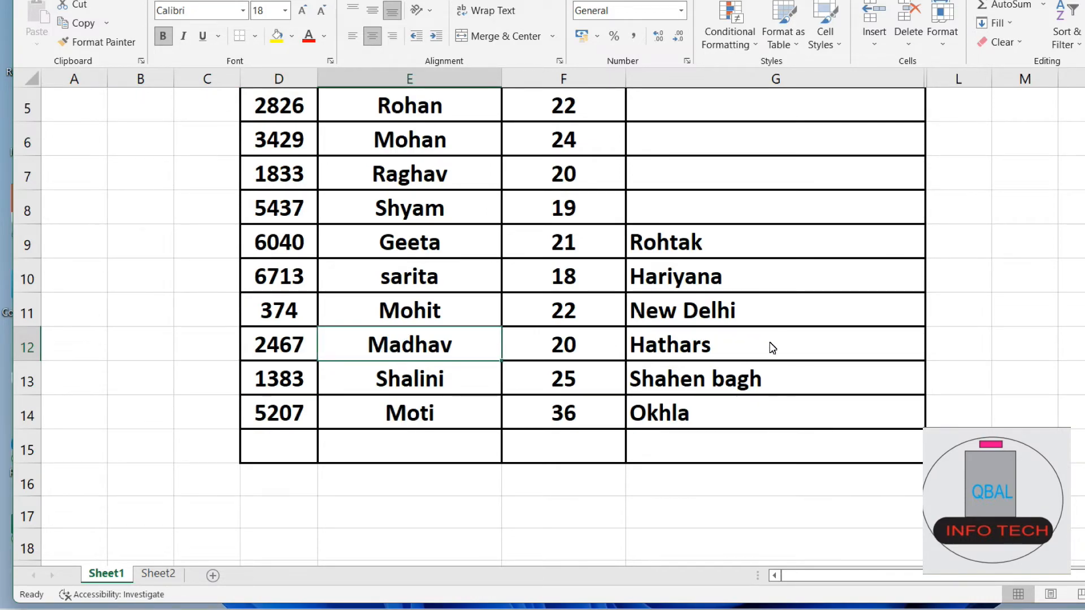
pyautogui.click(560, 354)
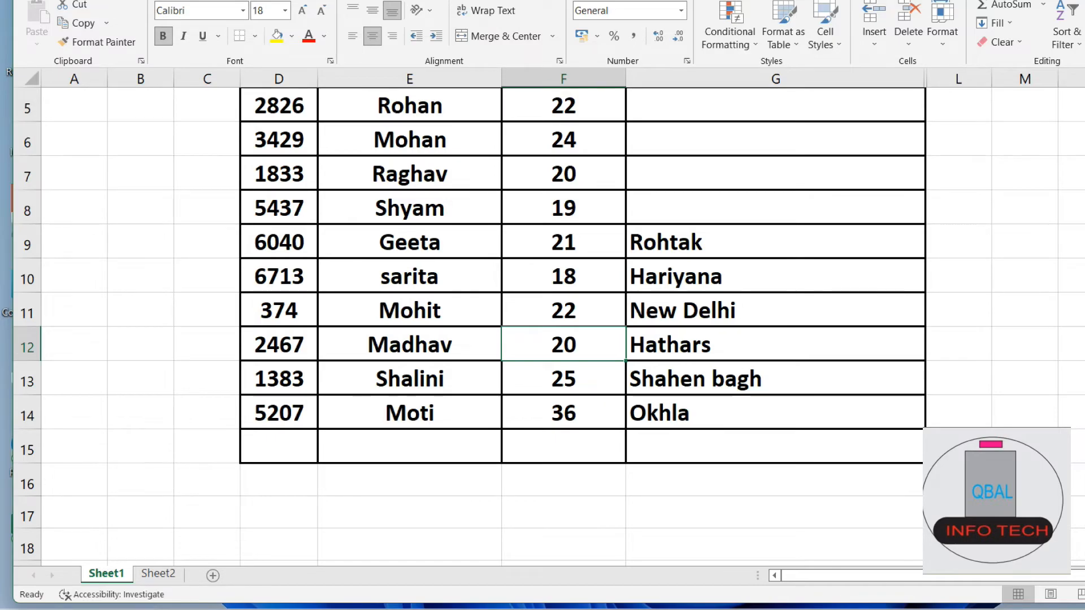
pyautogui.scroll(1, 799, 235)
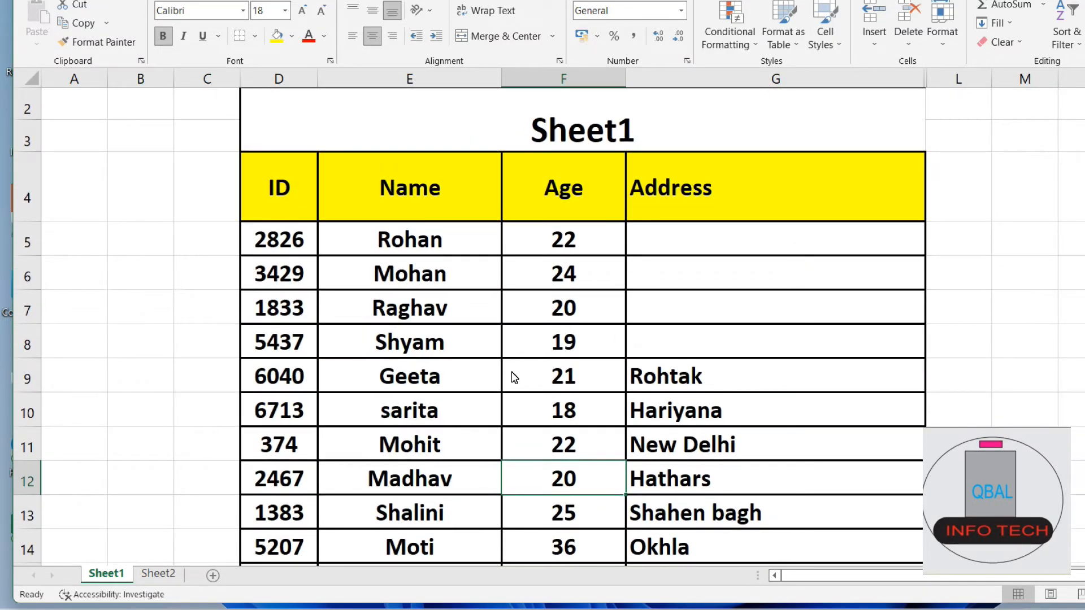
pyautogui.scroll(-1, 947, 155)
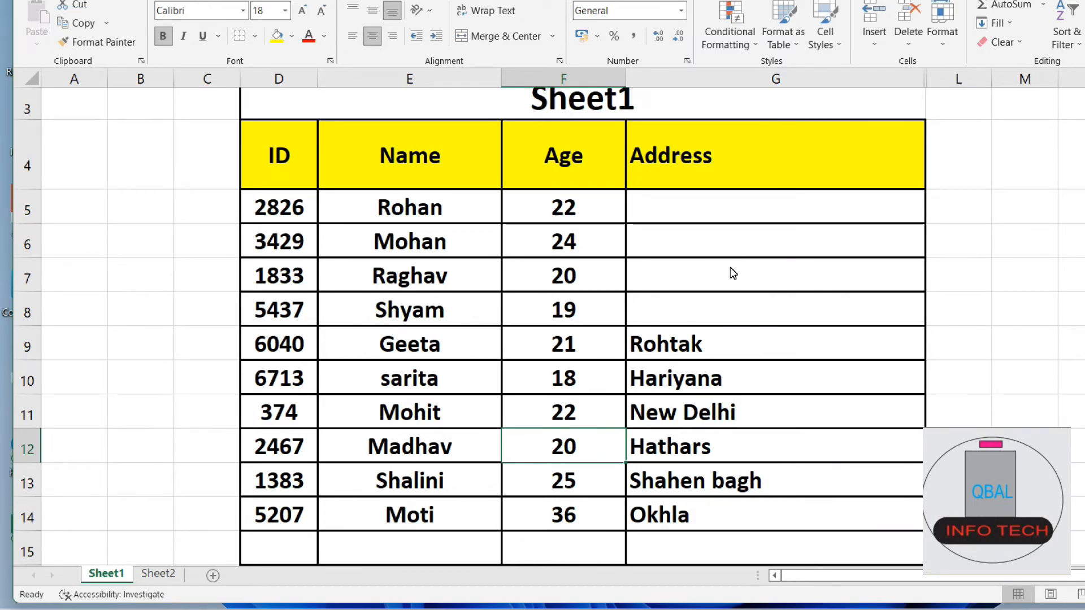
# - Start a VLOOKUP formula in G5 with the name in E5 as the lookup value
pyautogui.click(662, 298)
pyautogui.doubleClick(662, 211)
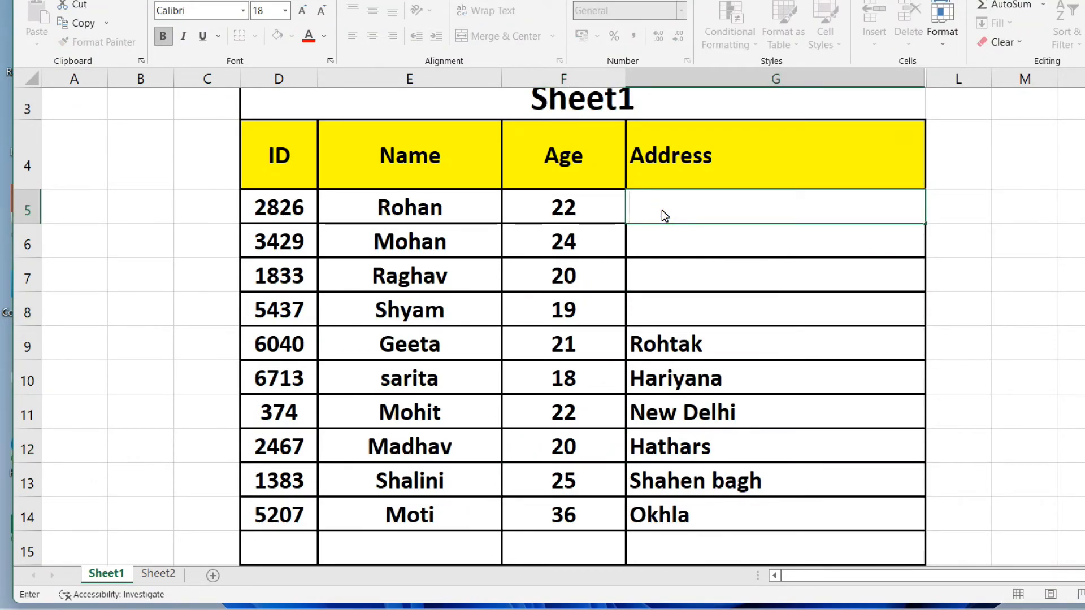
pyautogui.write('=vl')
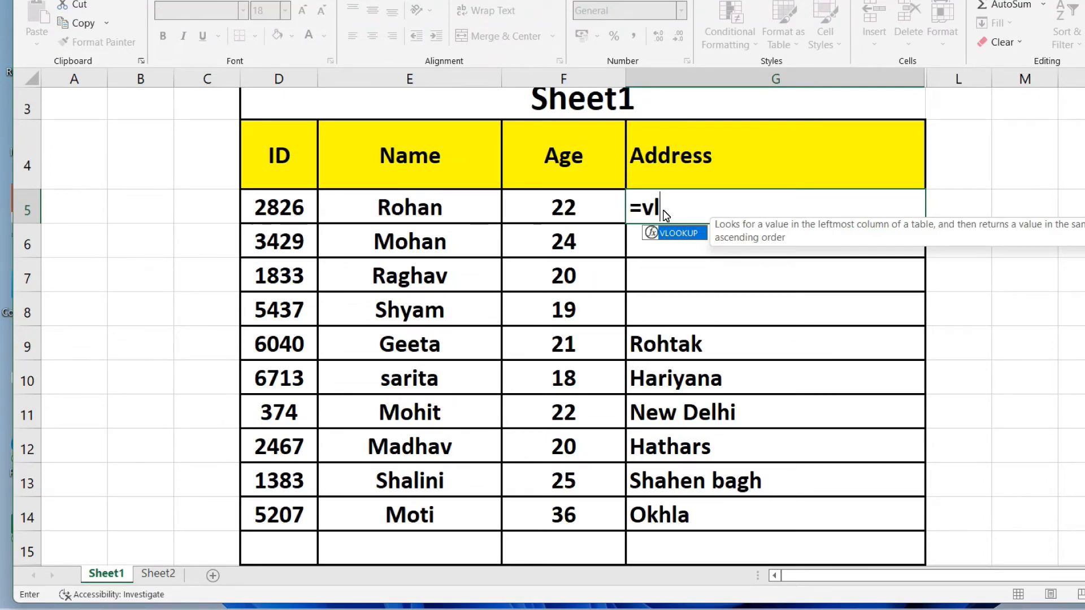
pyautogui.press('Tab')
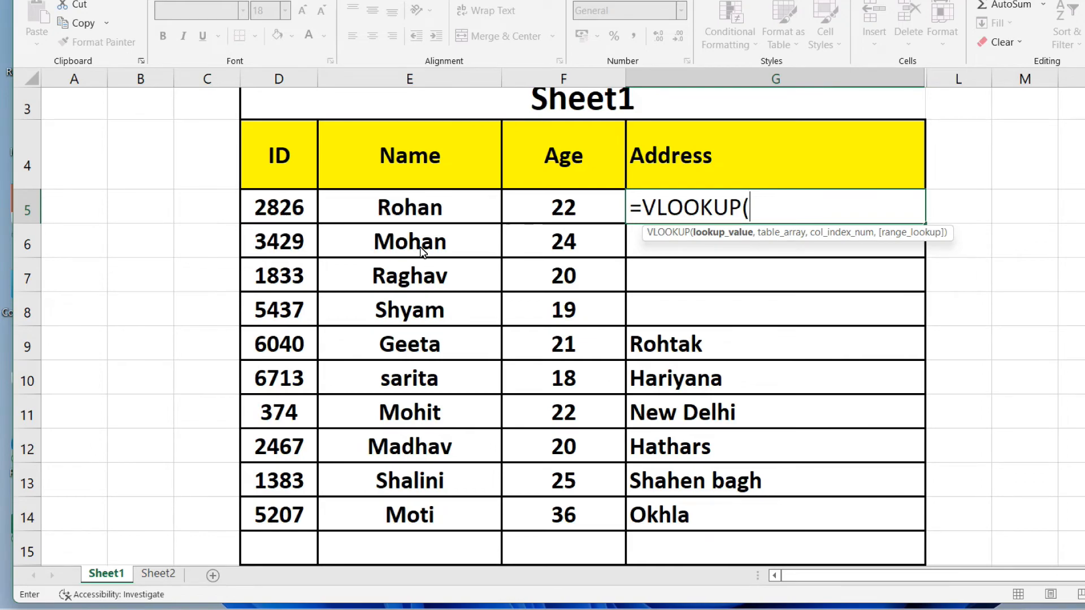
pyautogui.click(434, 209)
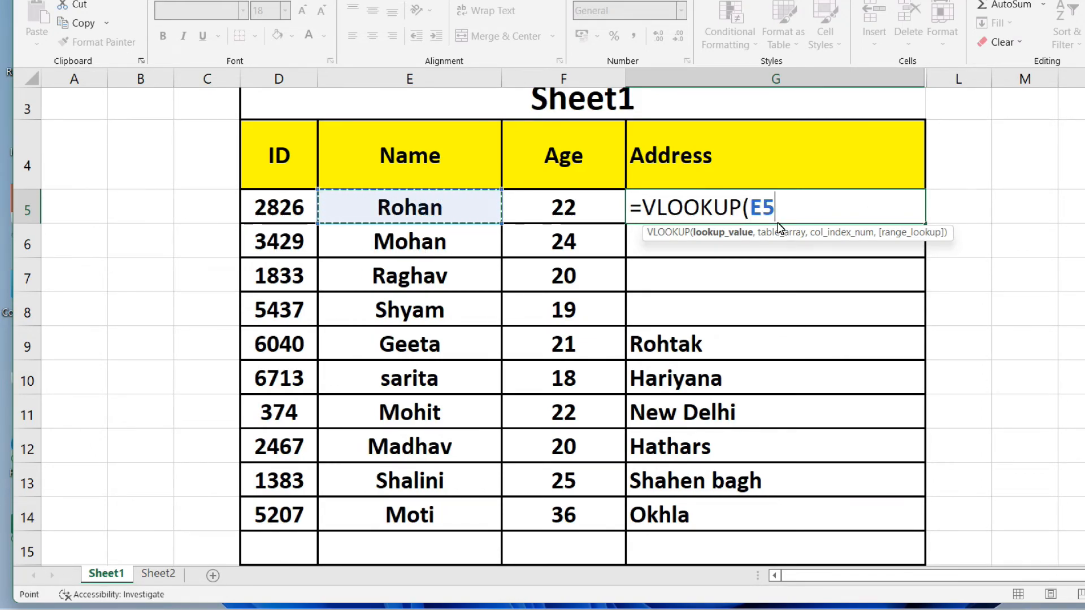
pyautogui.write(',')
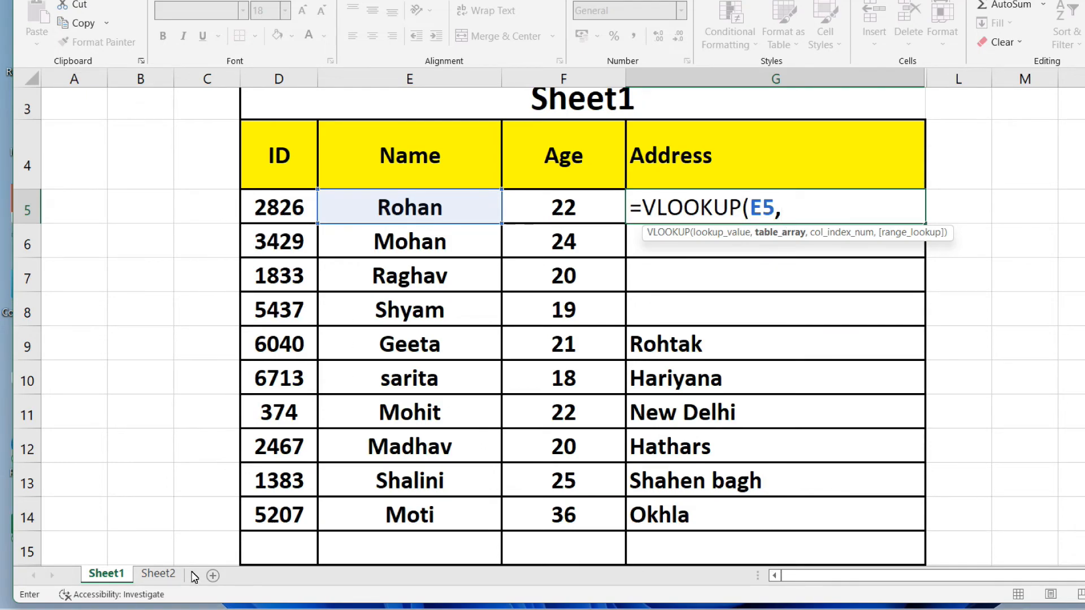
# - Select H6:I15 in Sheet2 as the table array of the G5 formula and return to Sheet1
pyautogui.click(158, 573)
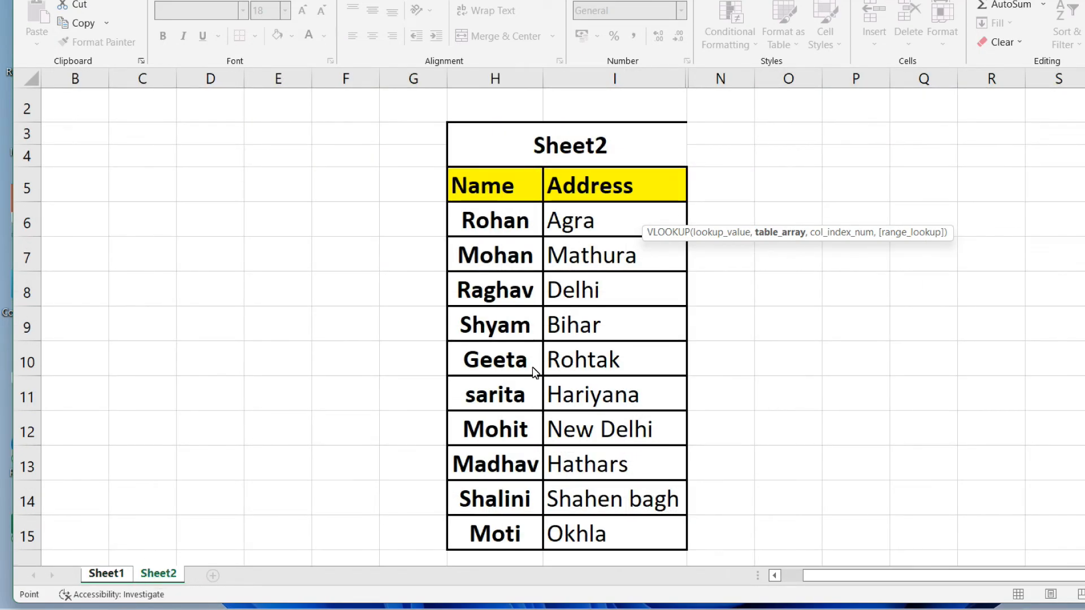
pyautogui.moveTo(460, 213); pyautogui.dragTo(627, 532)
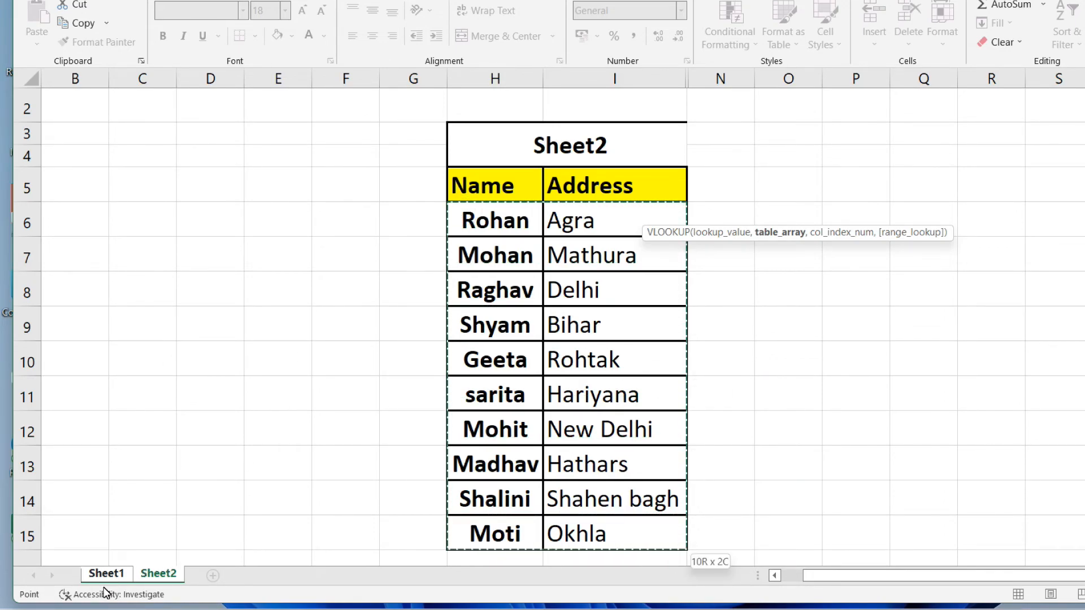
pyautogui.click(106, 573)
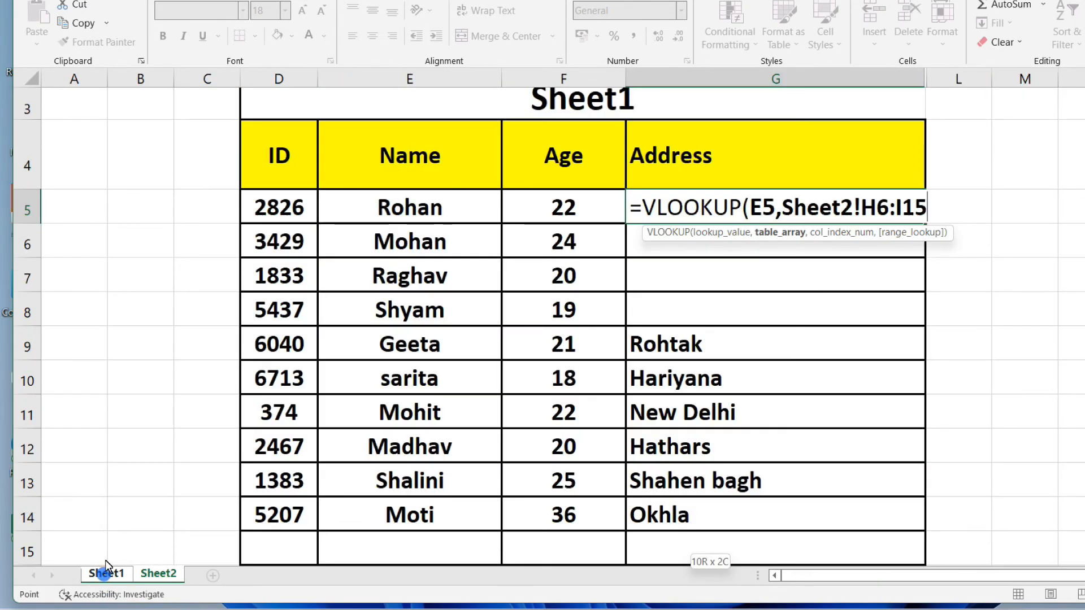
# - Try to correct the G5 formula's sheet reference to Sheet2, and add column index 2 and range lookup 0
pyautogui.click(835, 210)
pyautogui.press('BackSpace')
pyautogui.write('2')
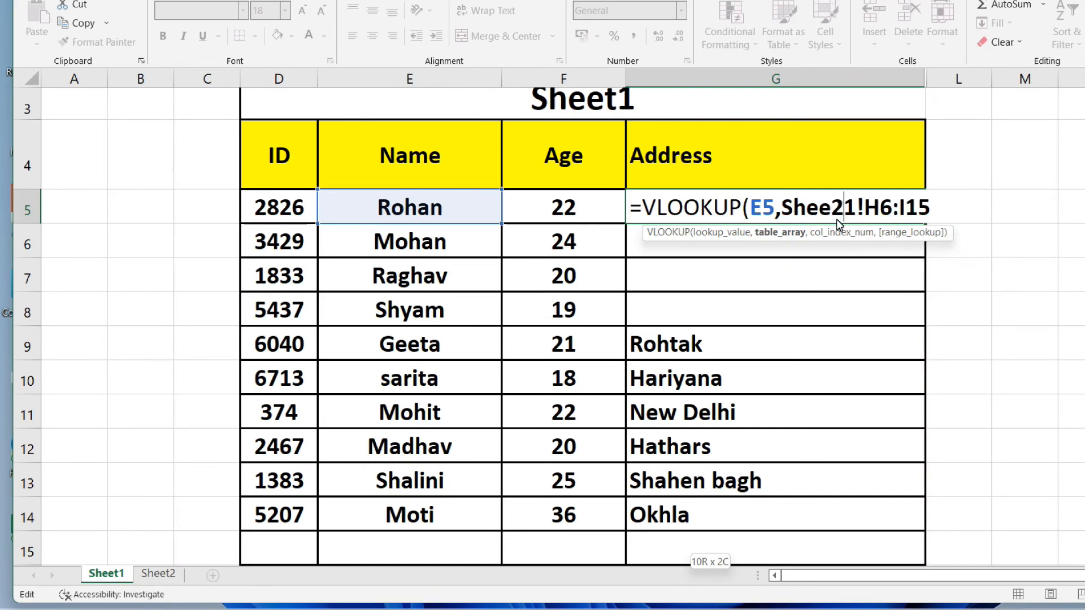
pyautogui.click(932, 210)
pyautogui.write(',')
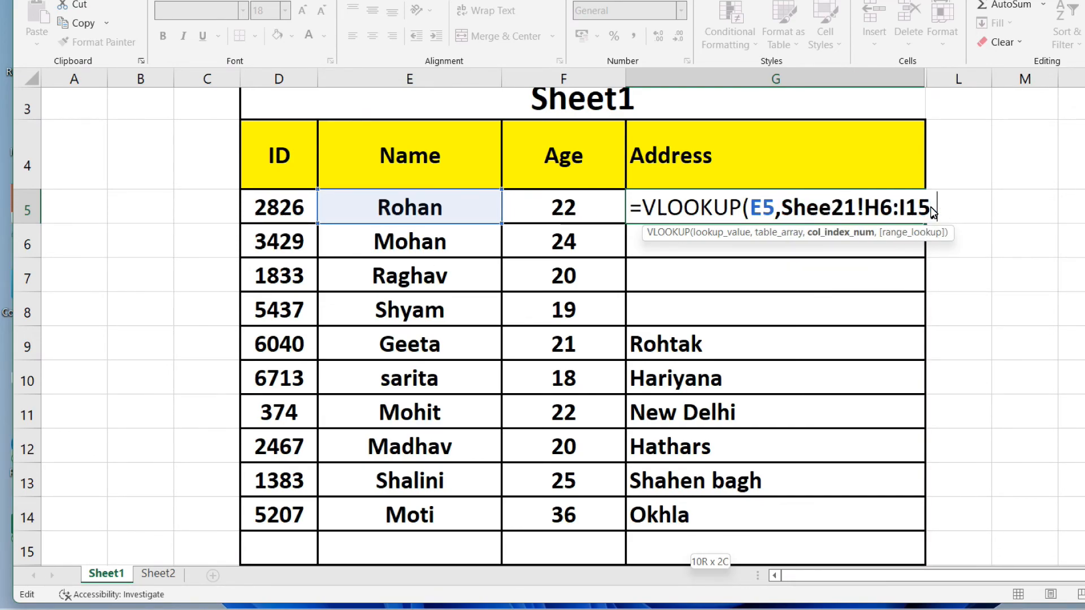
pyautogui.write('2')
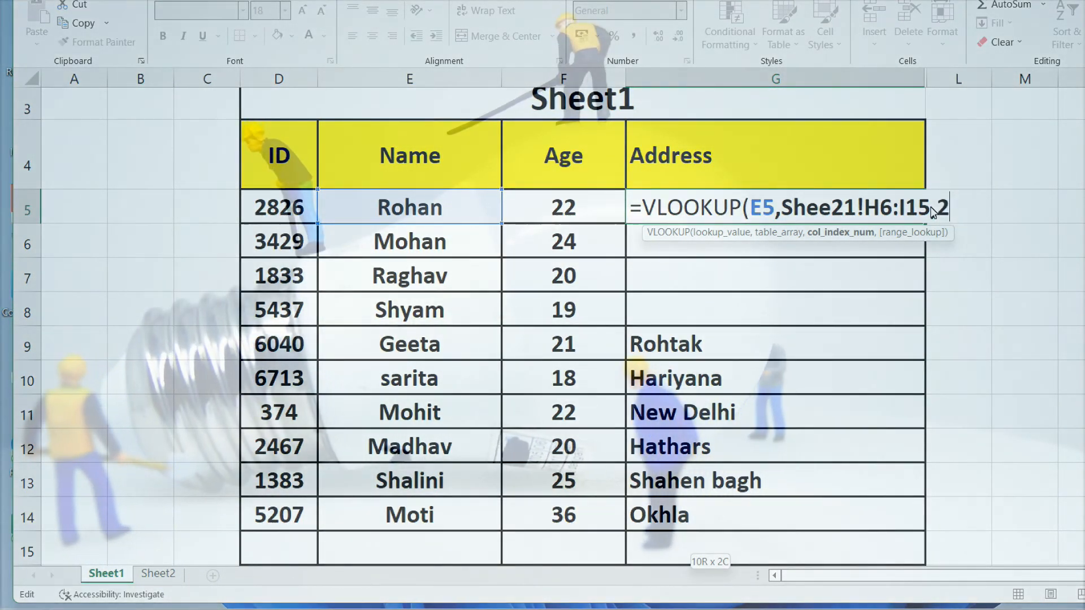
pyautogui.write(',0')
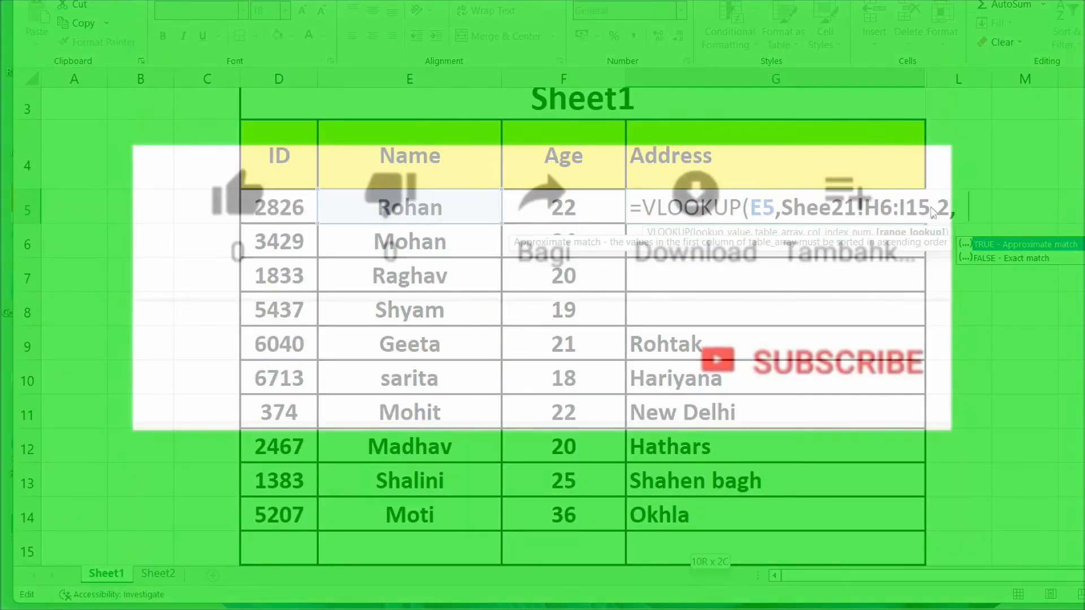